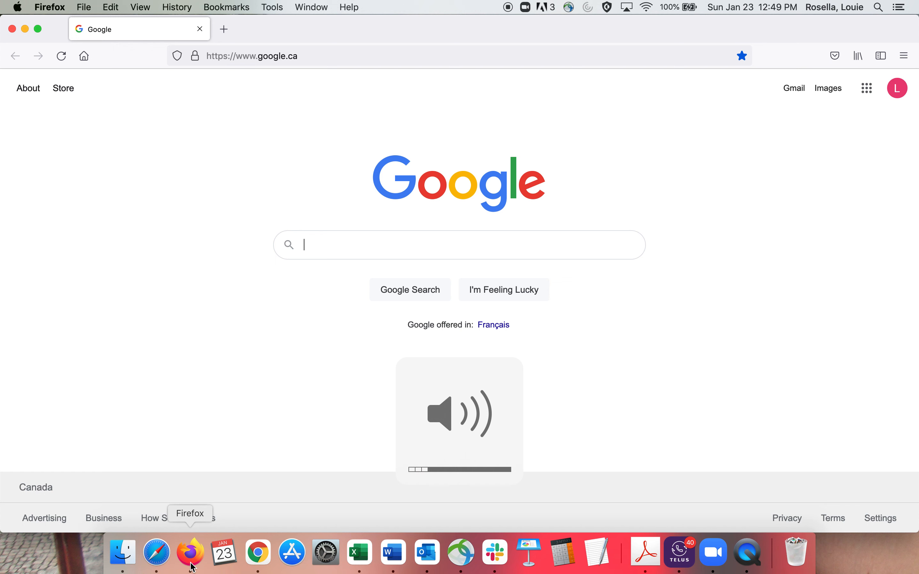
Step: Search Google for "timeline js" and open the Timeline JS - Knight Lab site
key(XF86AudioRaiseVolume)
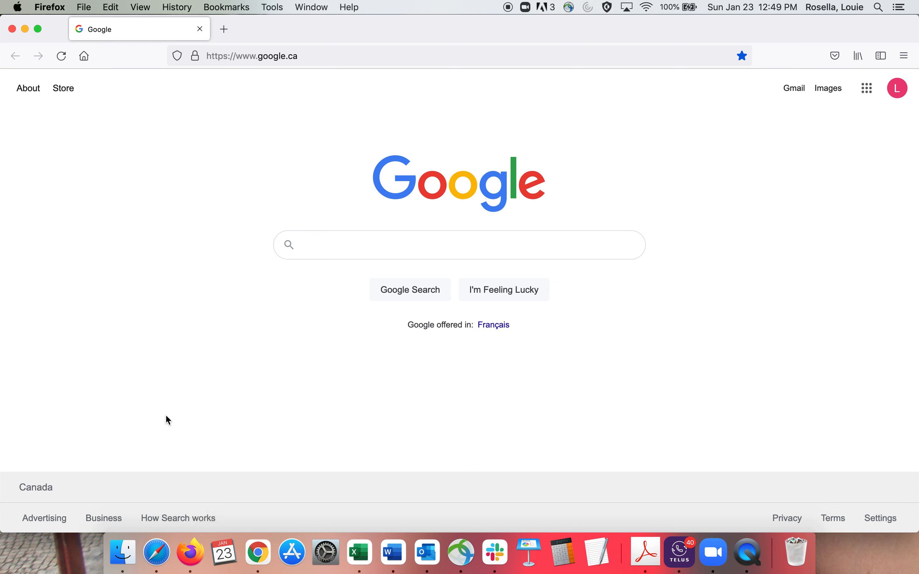
click(314, 259)
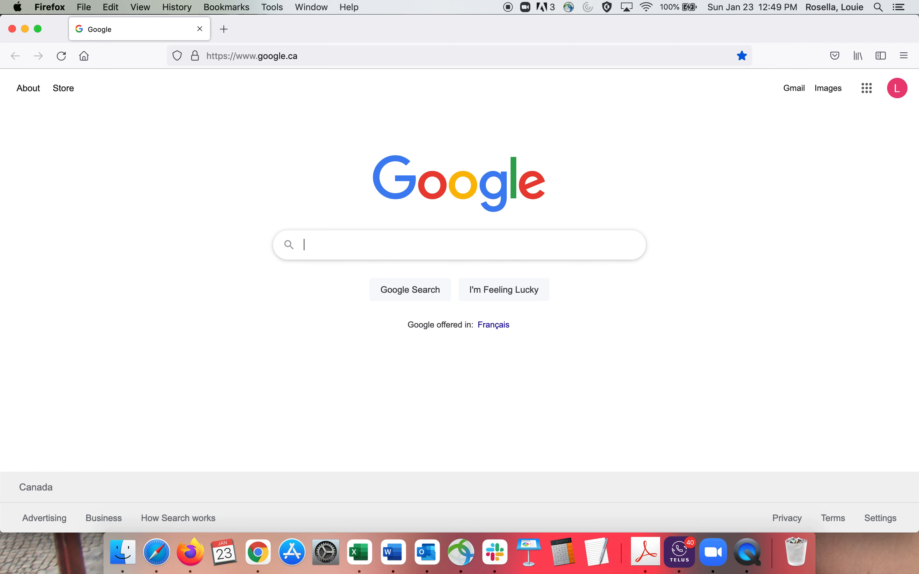
text(timeline js)
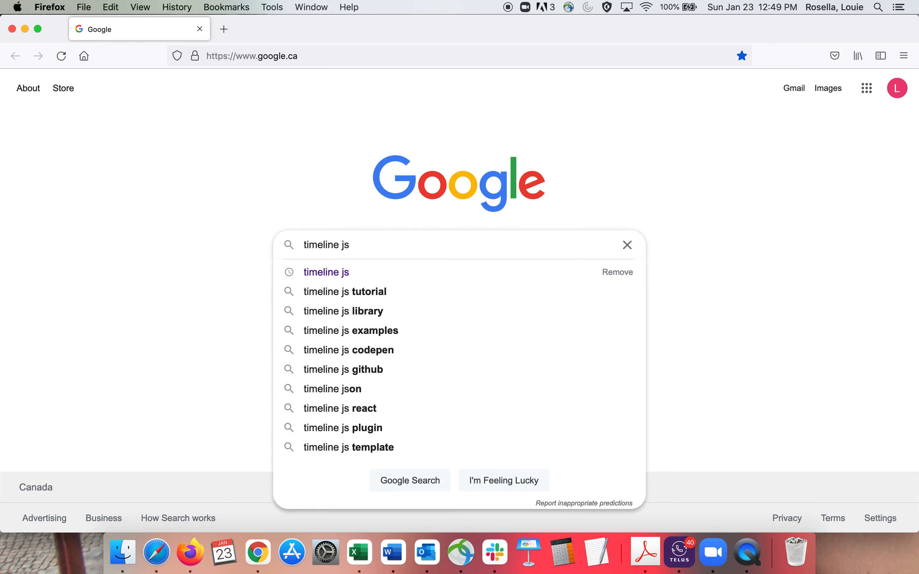
key(Return)
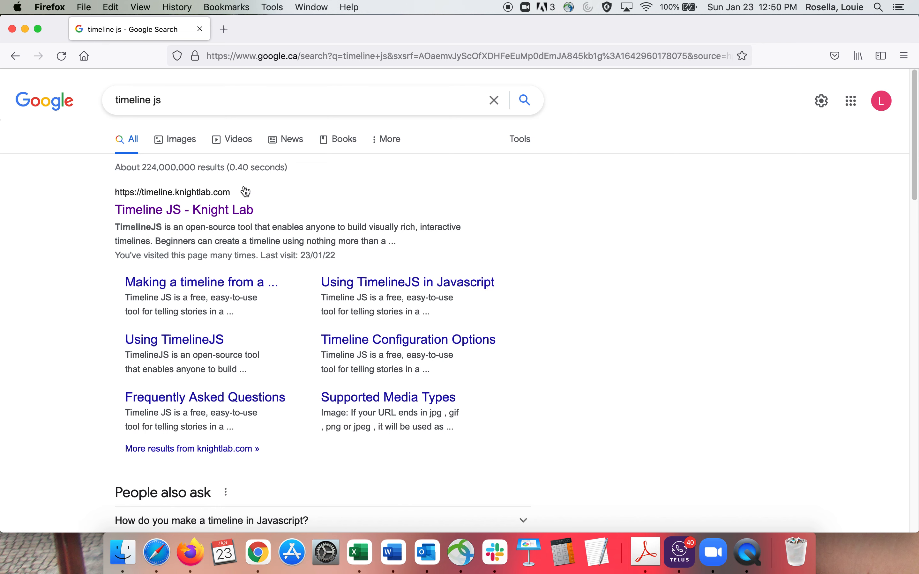
click(203, 211)
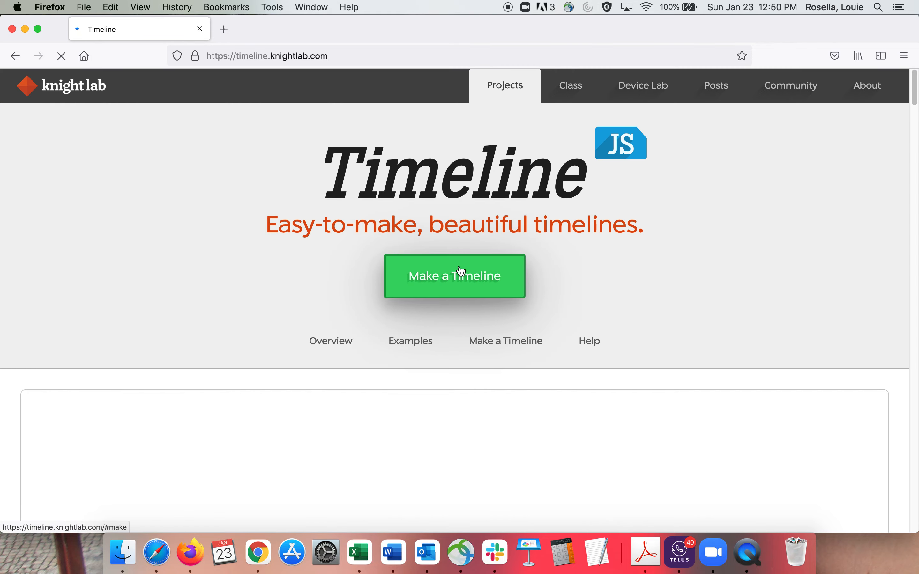
Step: Review the four Make a Timeline steps, from creating the spreadsheet and publishing it to generating and sharing the timeline
click(461, 270)
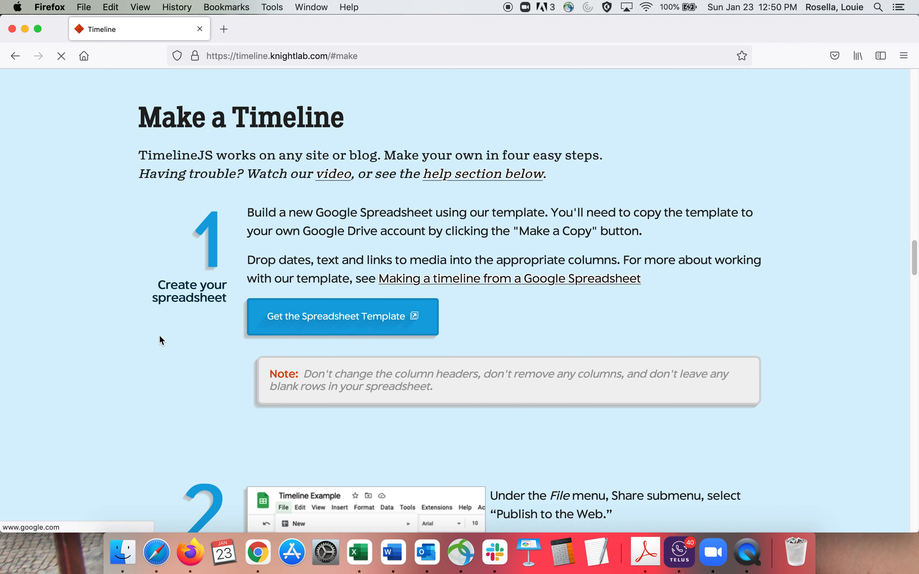
key(Down)
key(Down)
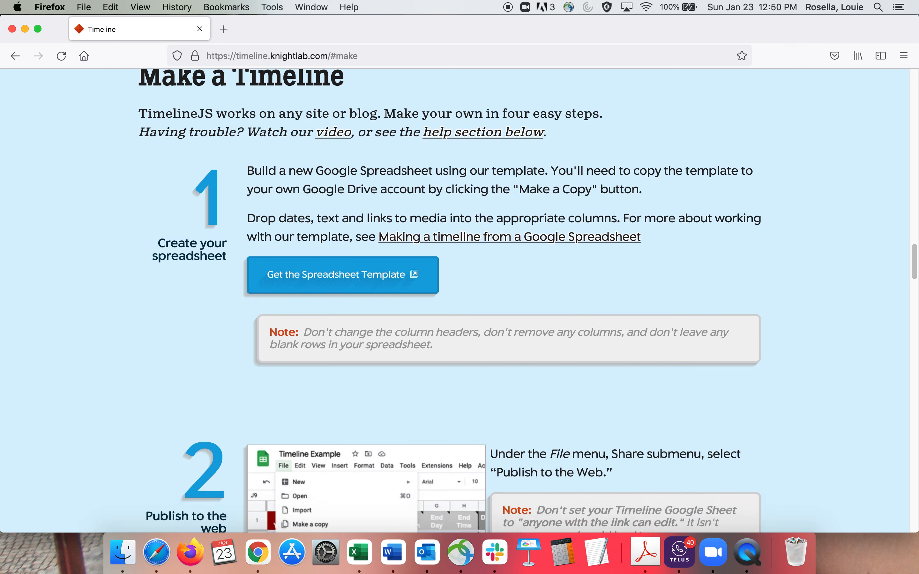
key(Down)
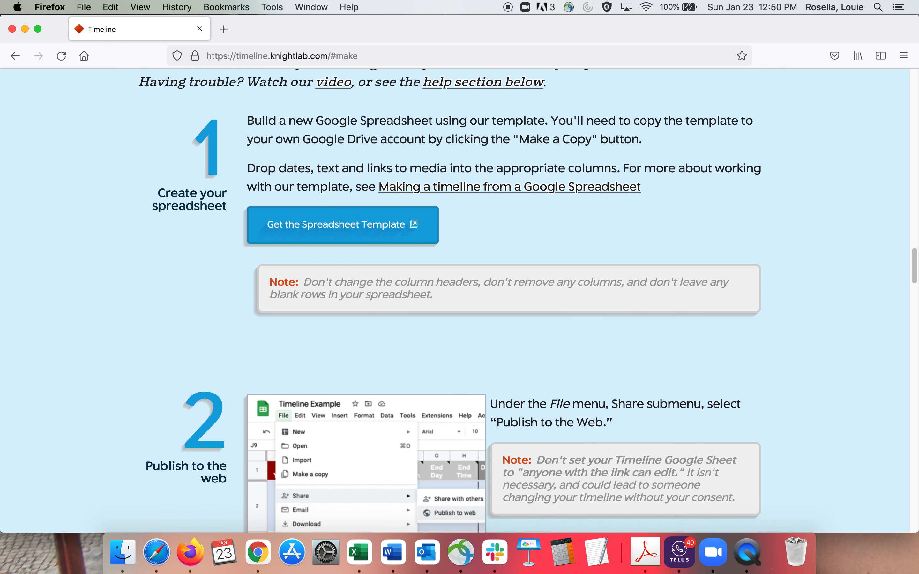
key(Up)
key(Up)
key(Down)
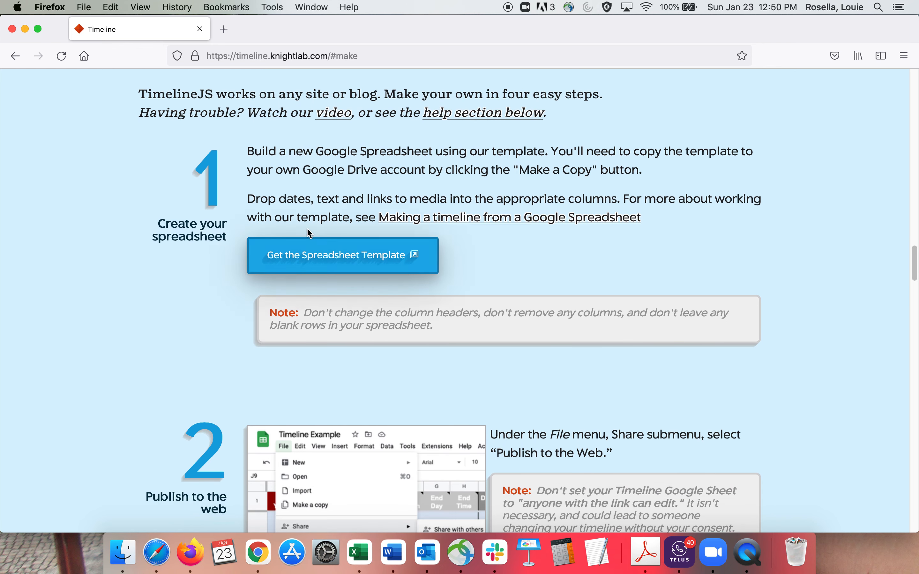
scroll(311, 221, down, 5)
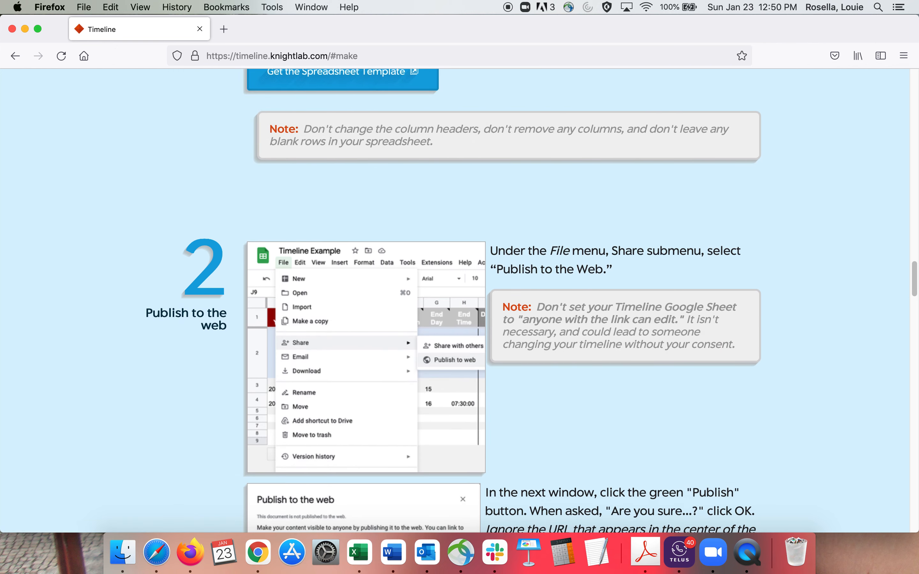
scroll(290, 379, down, 5)
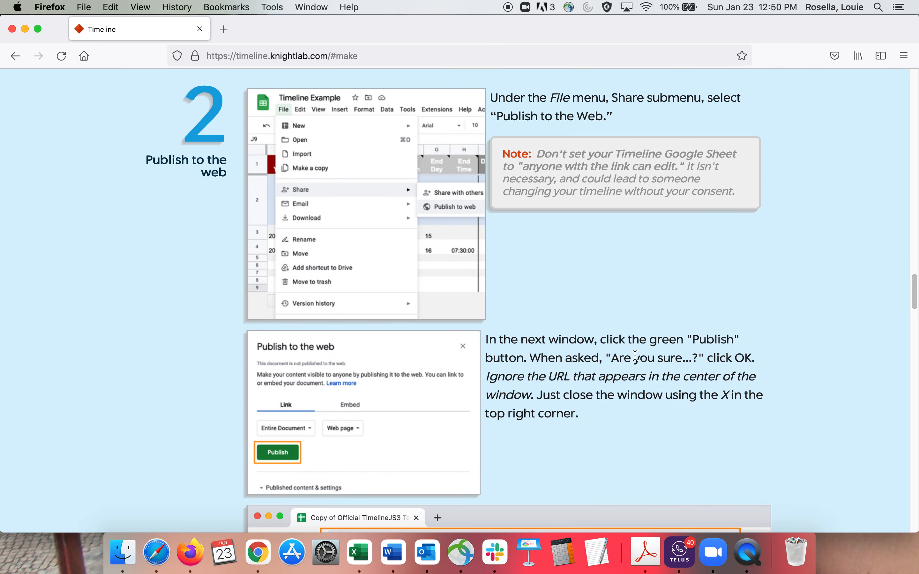
scroll(523, 474, down, 5)
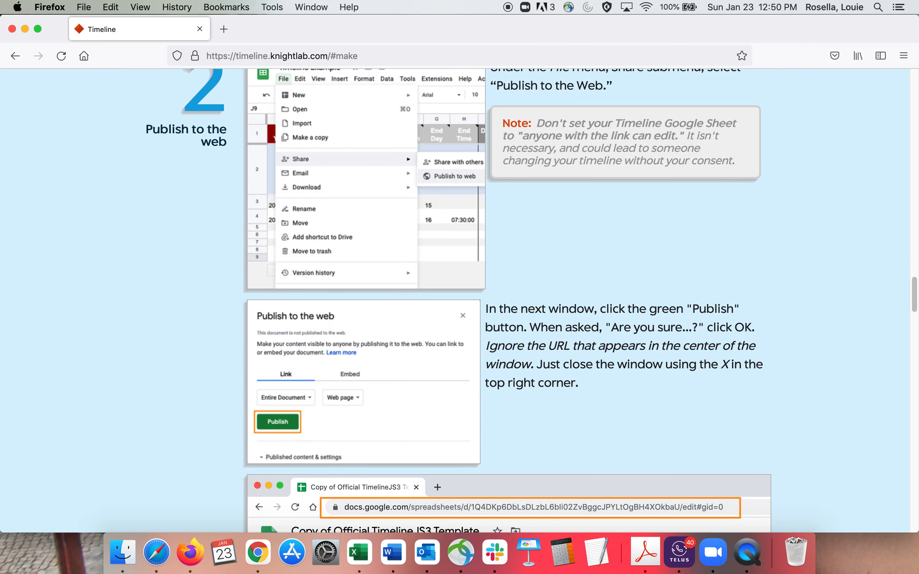
scroll(532, 301, down, 3)
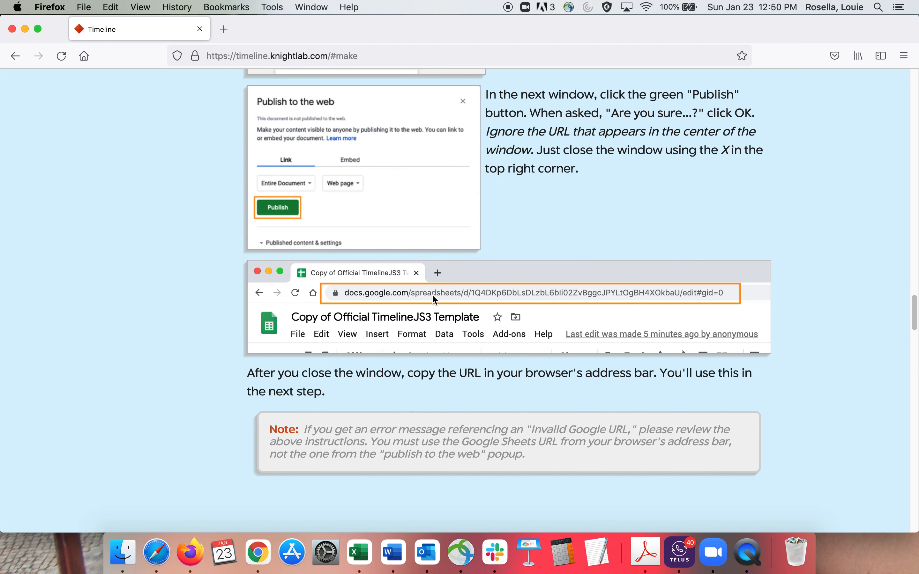
scroll(432, 294, down, 5)
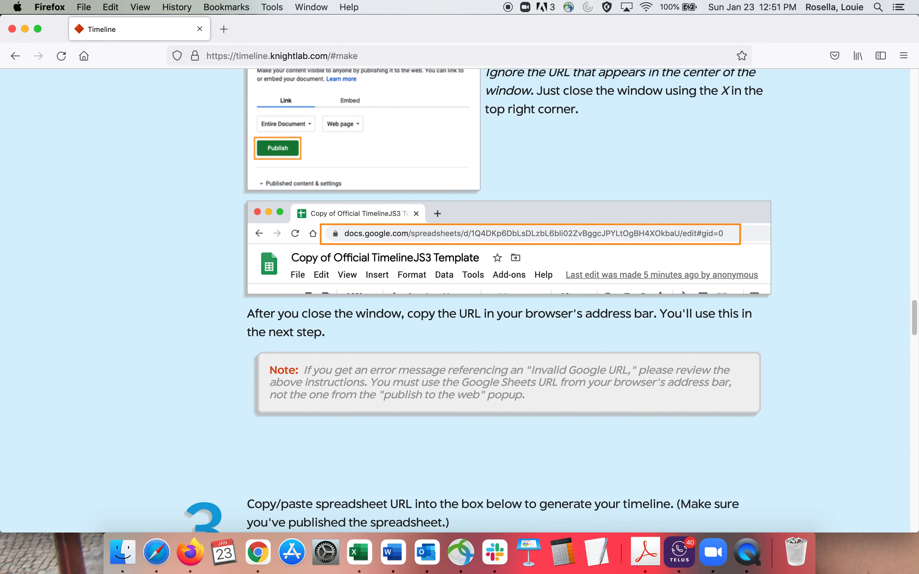
scroll(431, 294, down, 8)
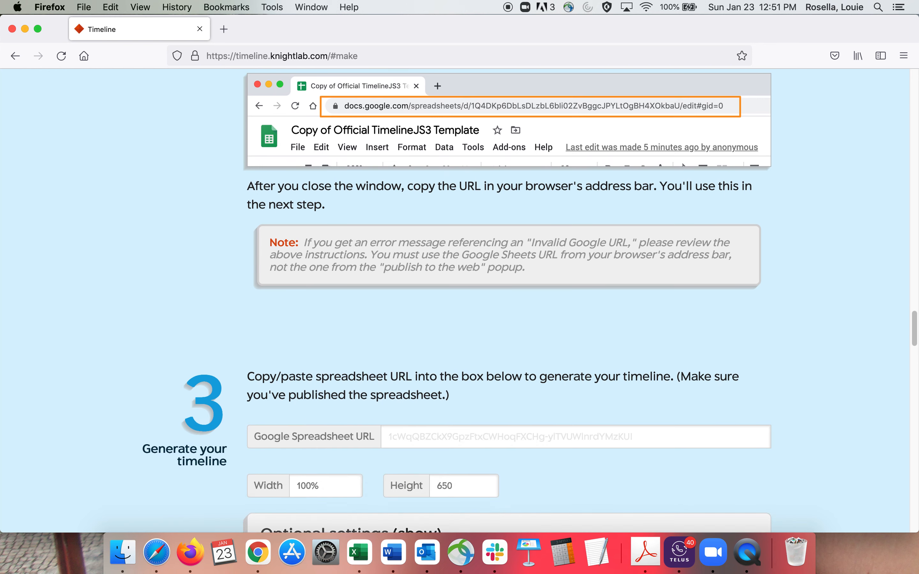
scroll(432, 294, down, 2)
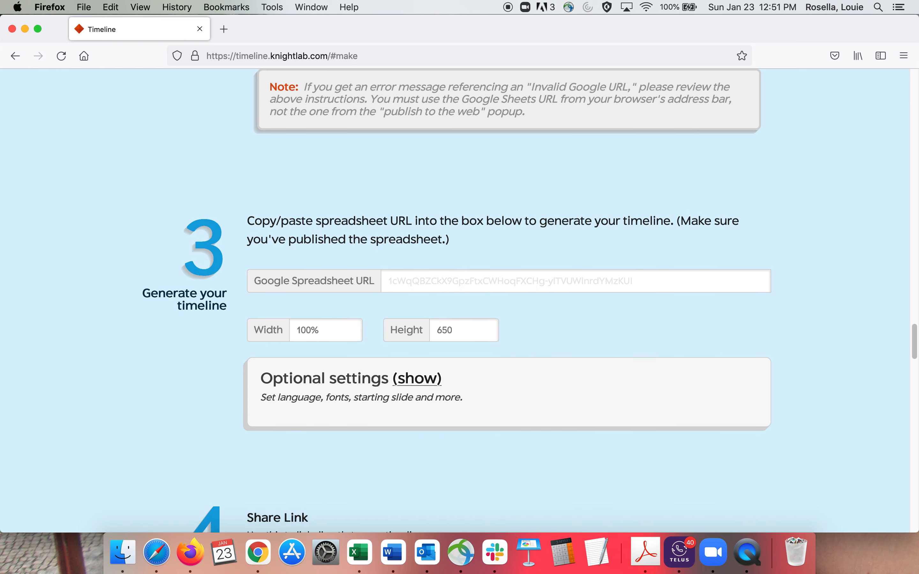
scroll(432, 294, down, 2)
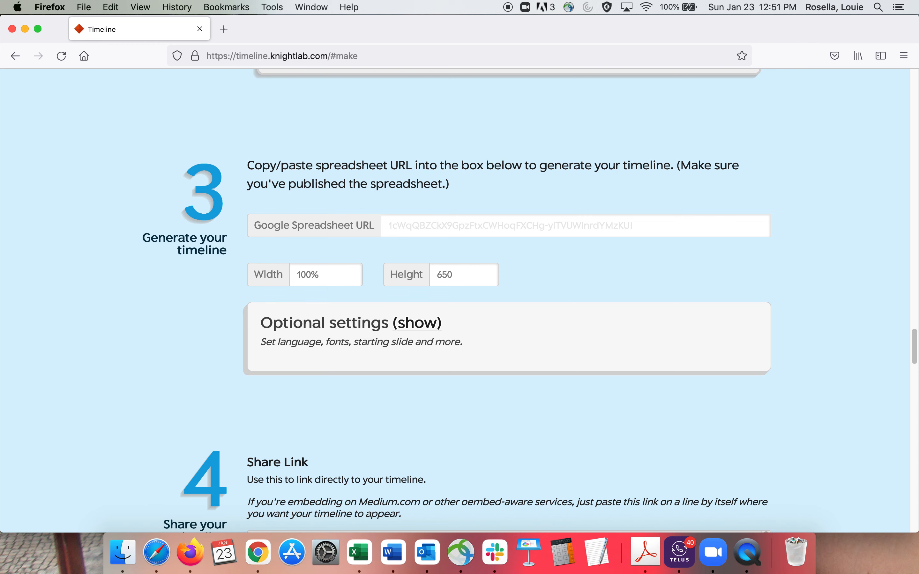
scroll(432, 294, down, 6)
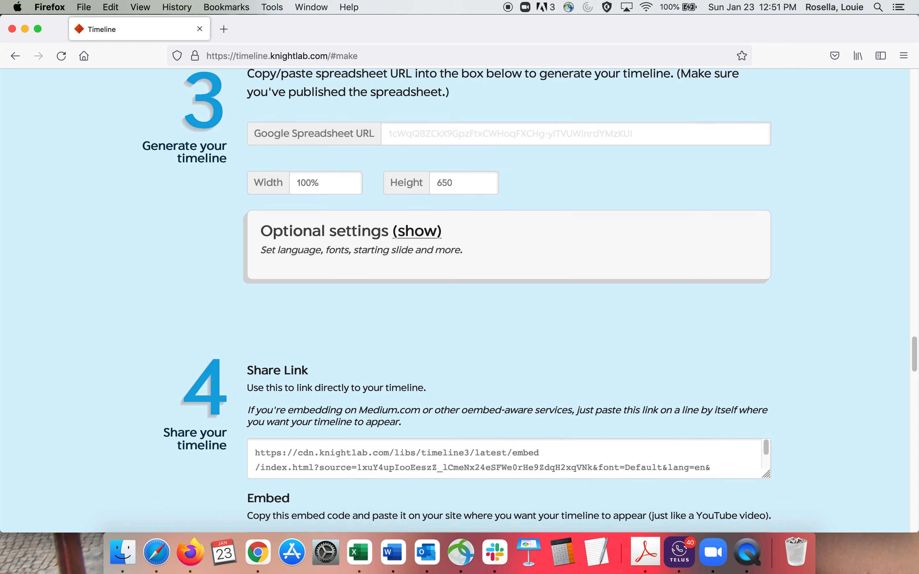
scroll(432, 294, down, 2)
scroll(432, 294, down, 2)
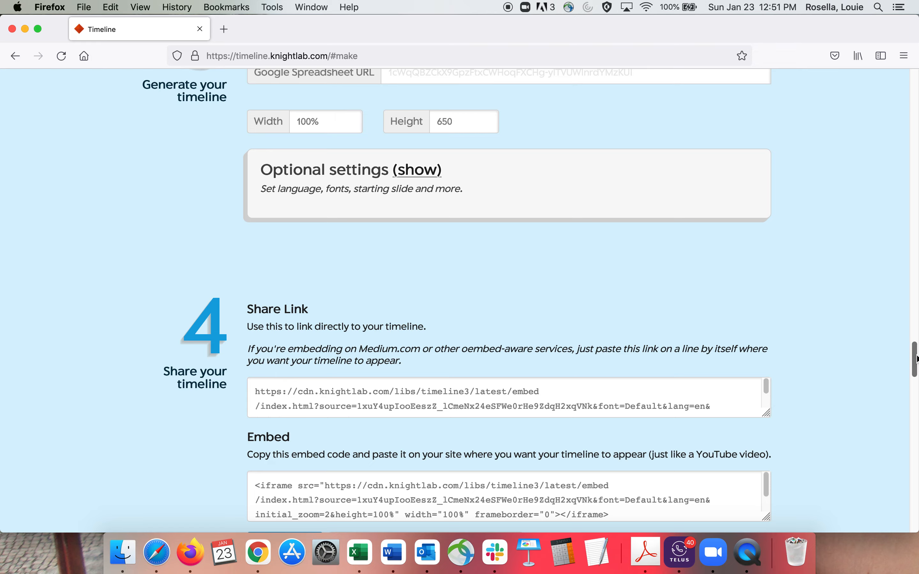
Step: Get the spreadsheet template from the Make a Timeline section and make a copy of Official TimelineJS3 Template in Google Sheets
drag(914, 361, 827, 86)
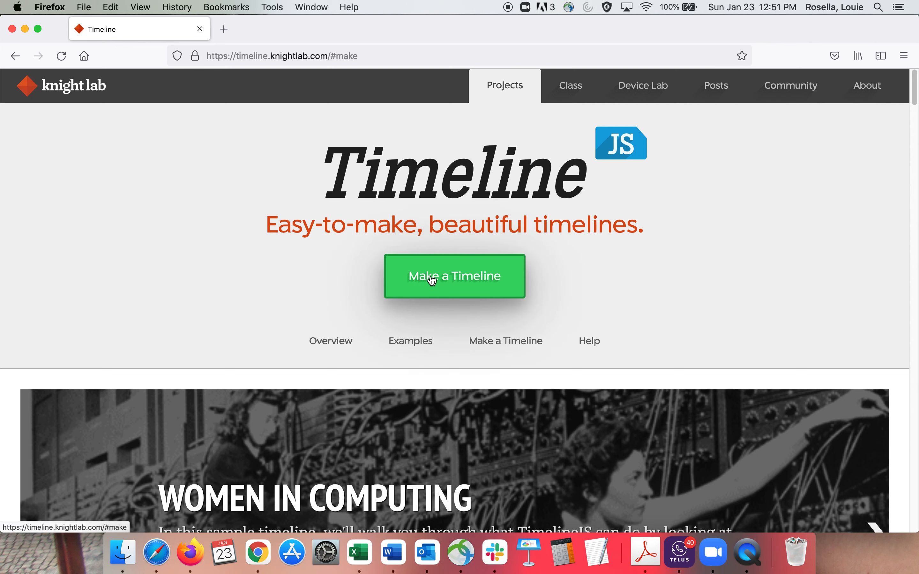
drag(915, 90, 915, 118)
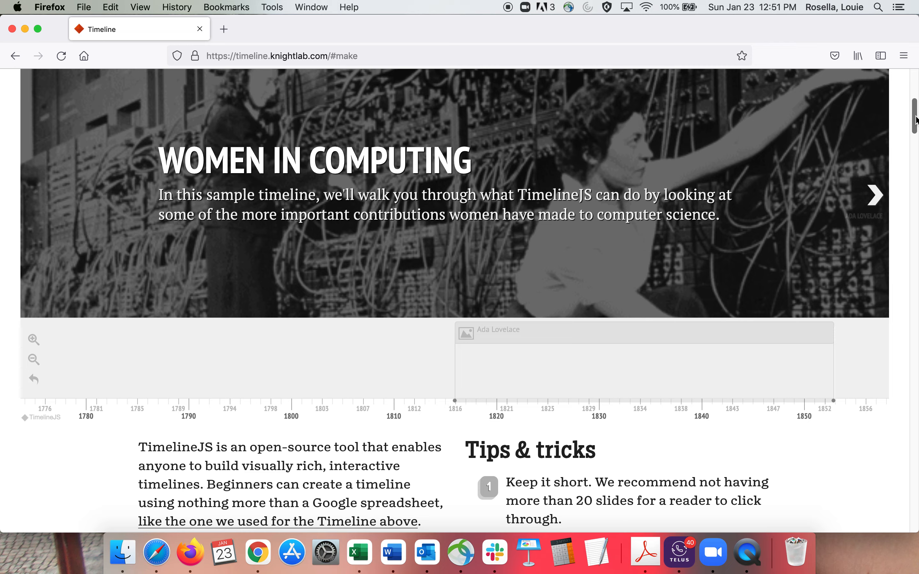
drag(618, 27, 561, 16)
drag(912, 122, 913, 91)
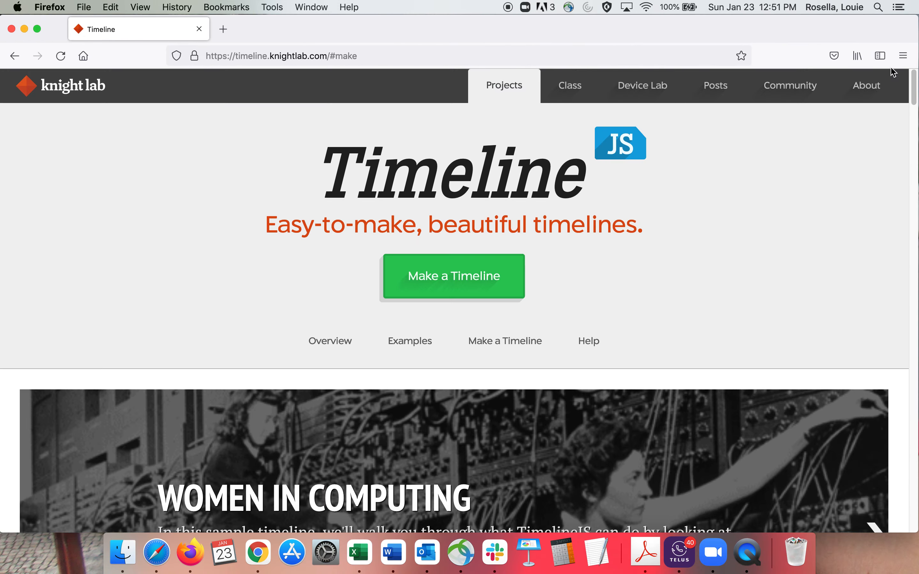
click(412, 282)
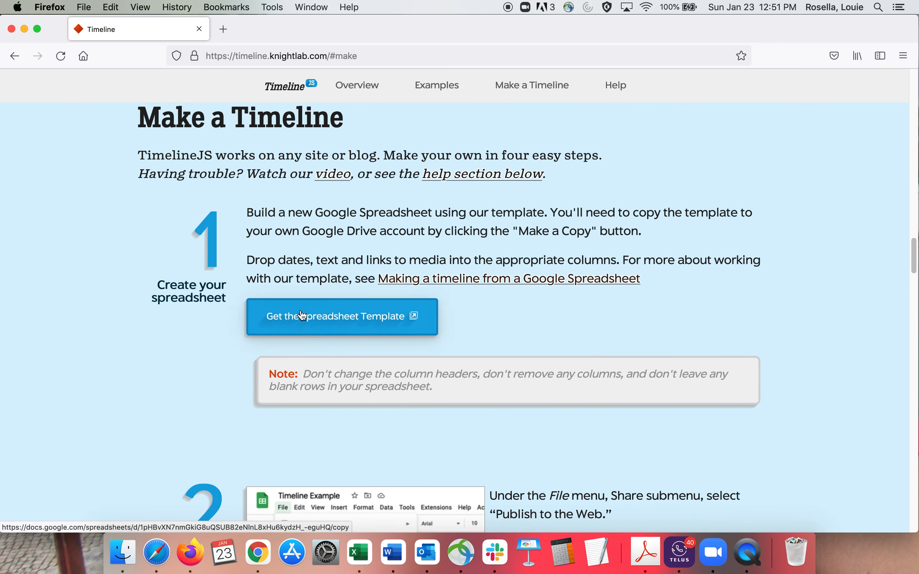
click(315, 325)
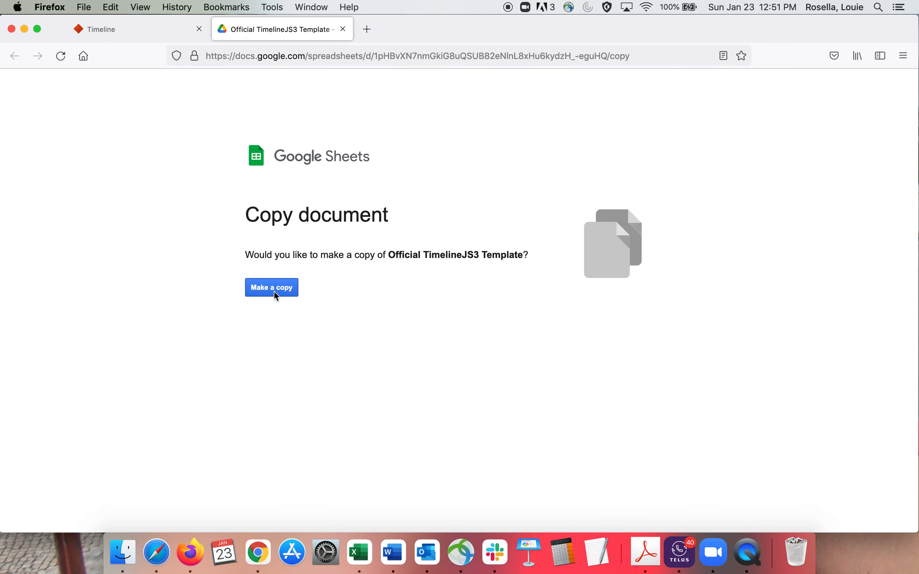
click(276, 295)
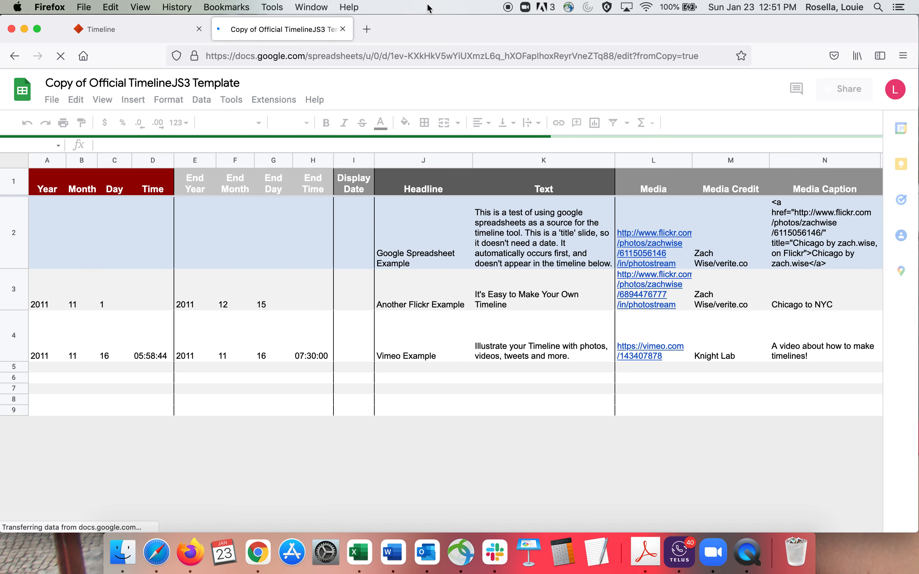
Step: Rename the copied template spreadsheet as Family Vacations
drag(425, 22, 455, 22)
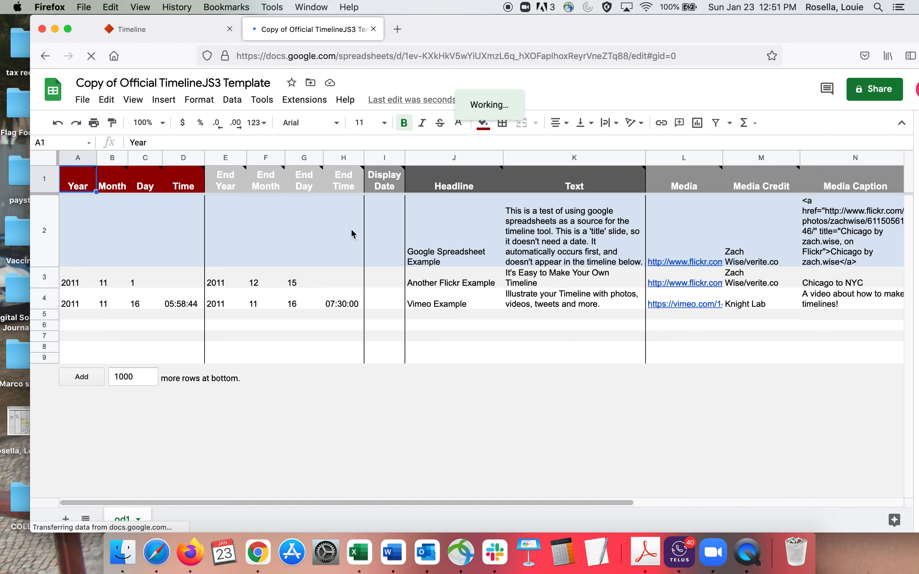
click(154, 82)
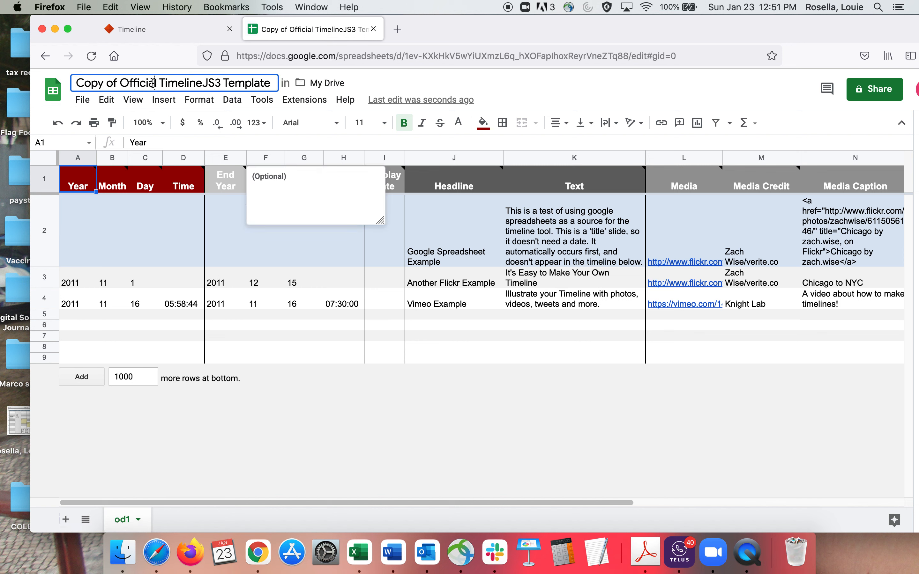
triple_click(153, 83)
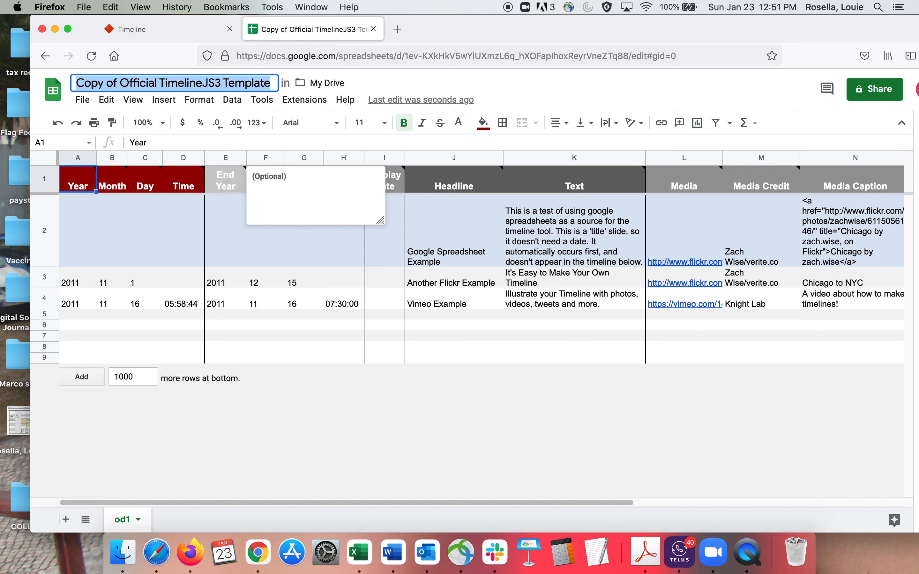
text(Family)
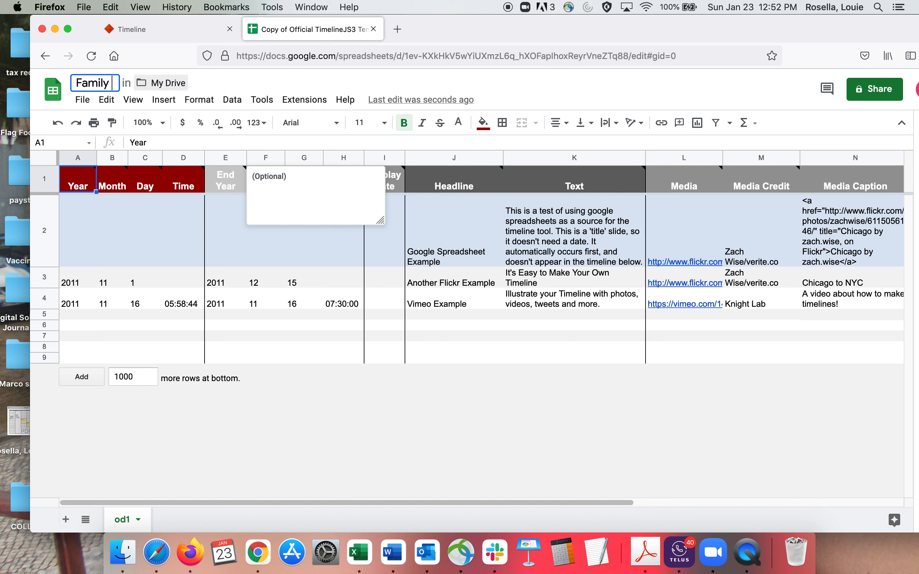
text( Vacat)
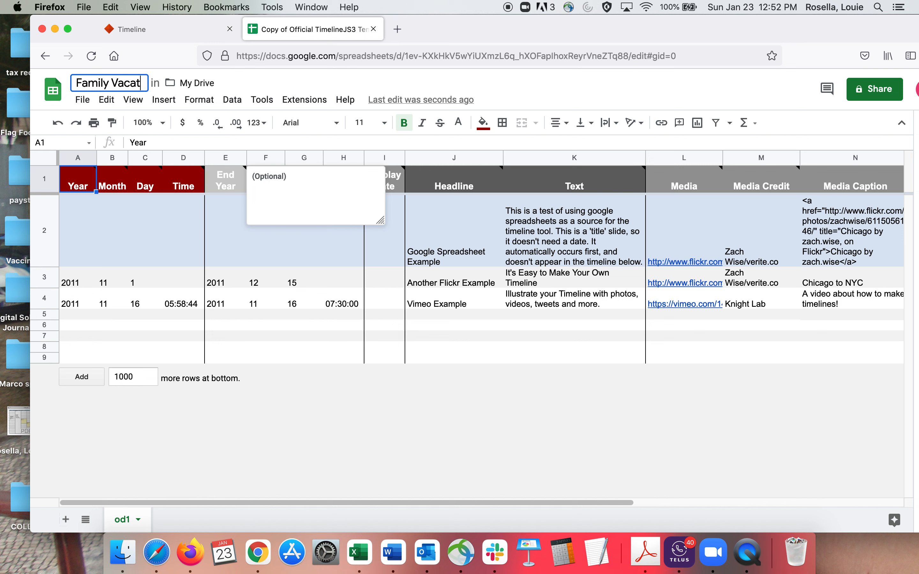
text(ions)
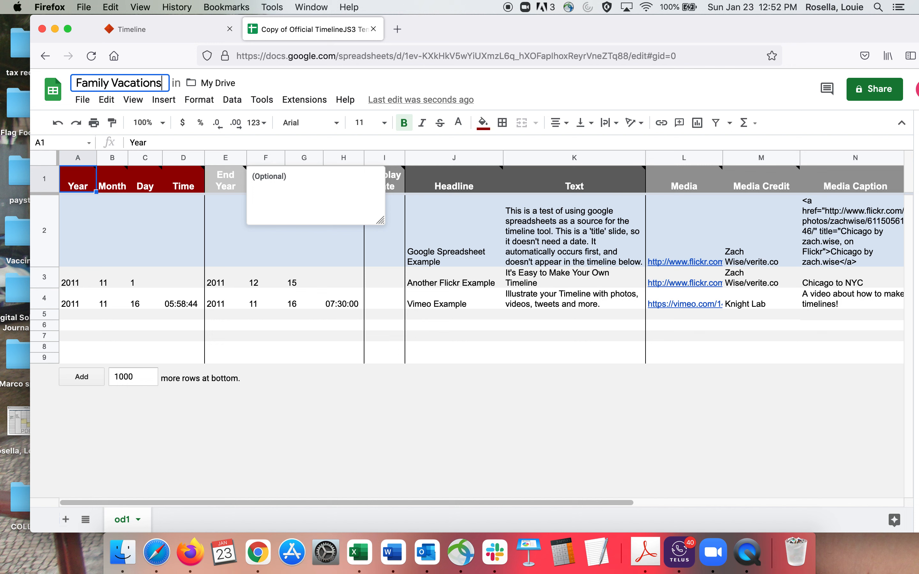
key(Return)
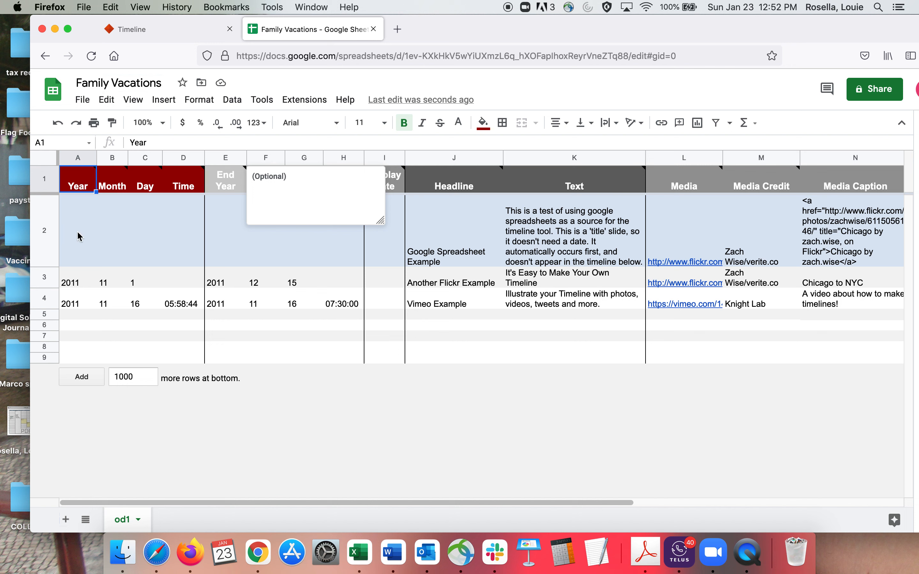
Step: Select the Year cell of the title row and look across the template's columns through to Background
click(80, 238)
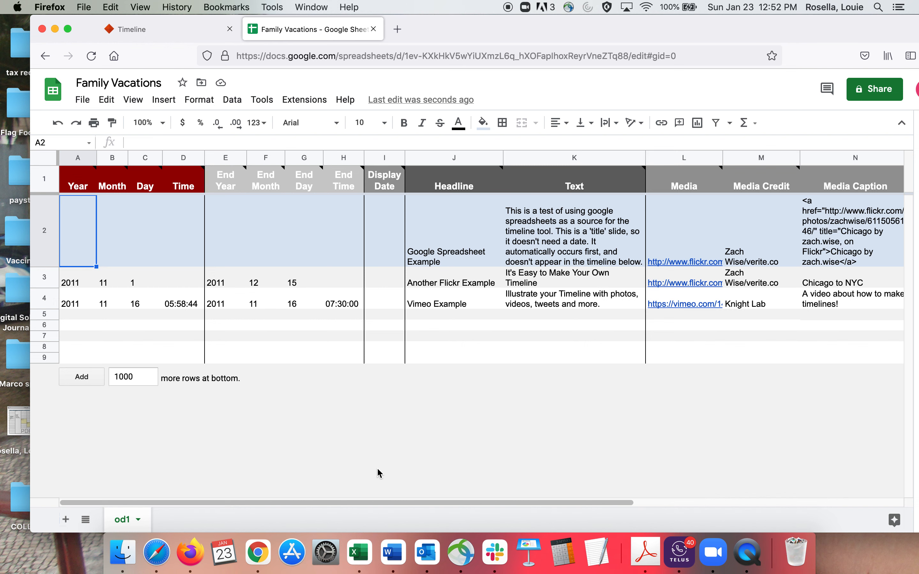
drag(352, 502, 628, 519)
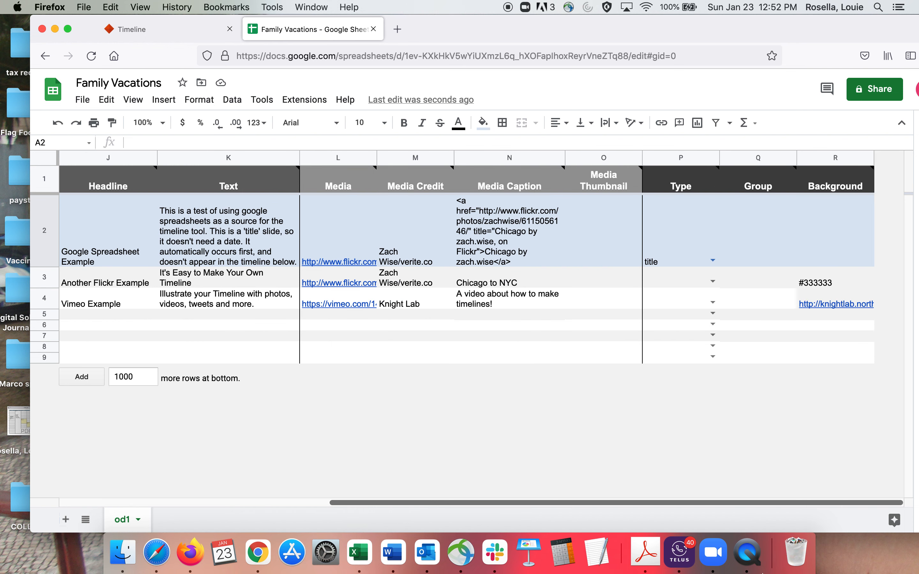
scroll(355, 377, left, 15)
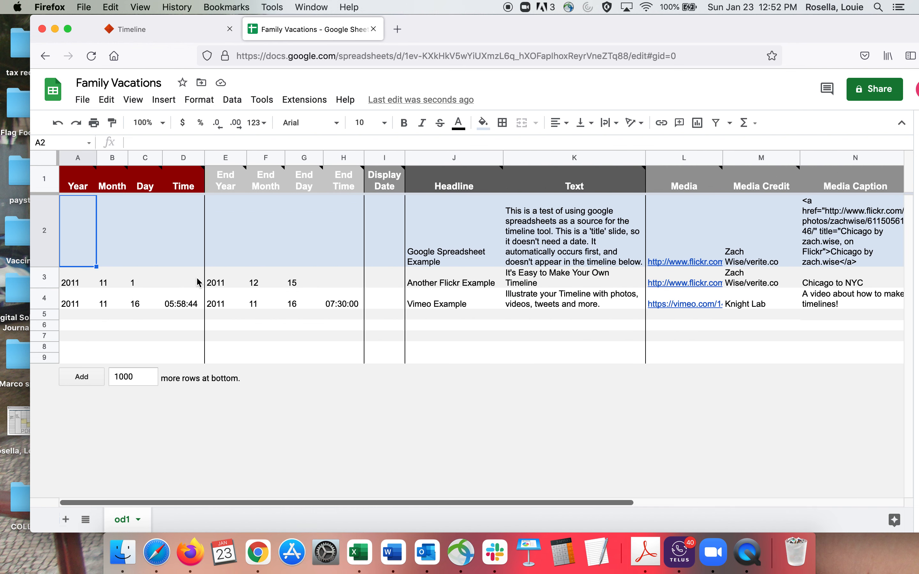
Step: Clear the sample Year, Month and Day values from the start date in row 3
click(73, 284)
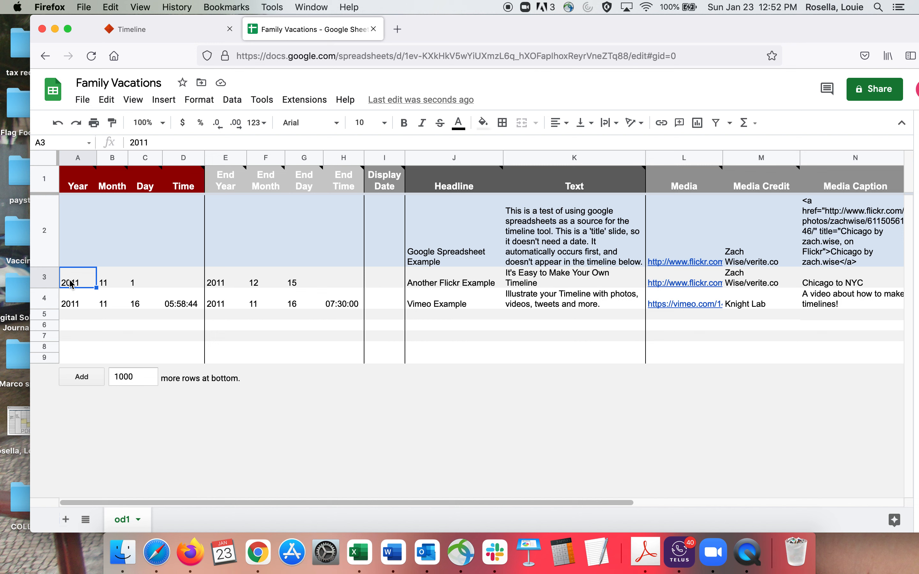
key(Delete)
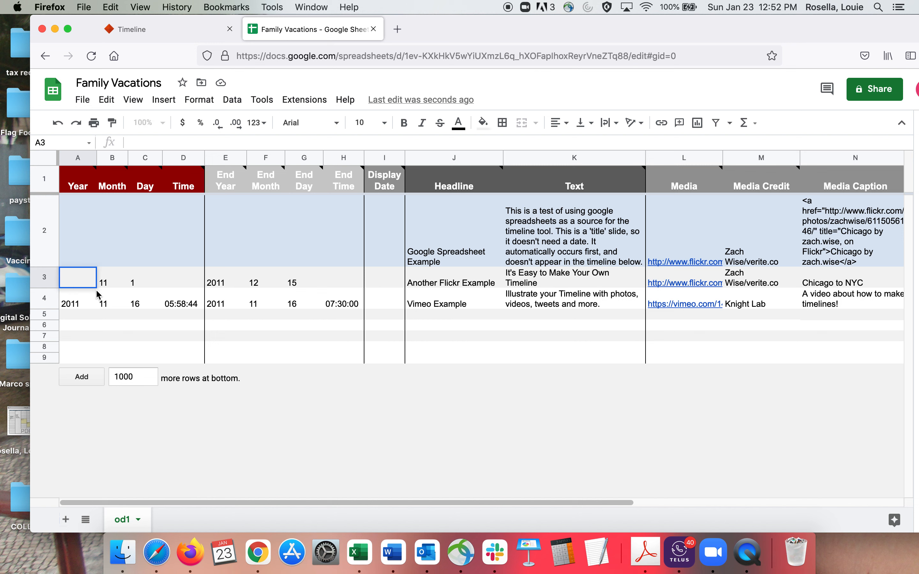
double_click(111, 285)
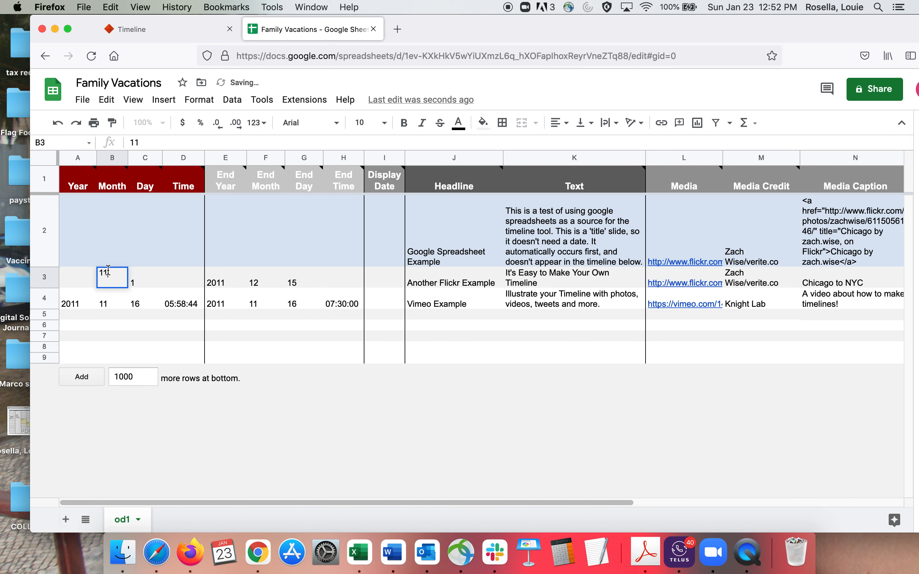
key(BackSpace)
key(BackSpace)
click(137, 289)
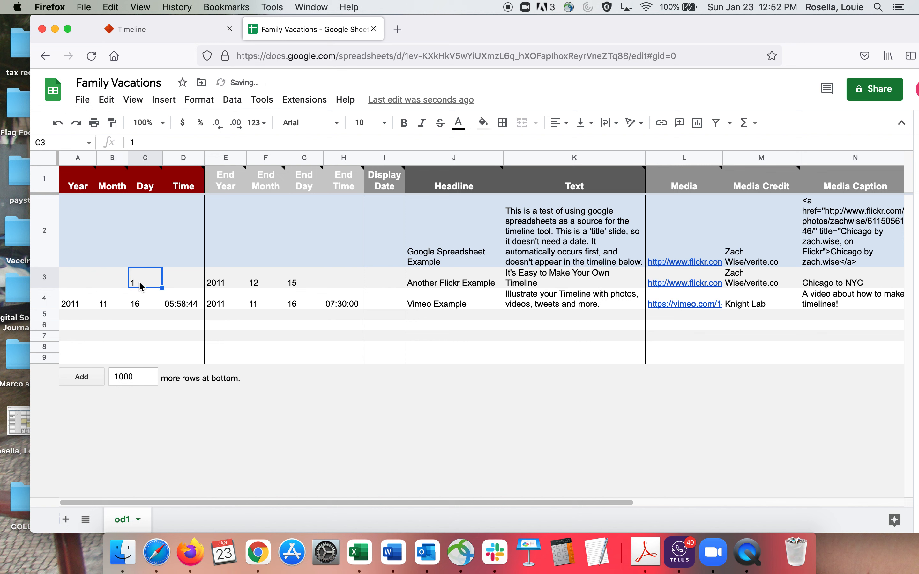
double_click(136, 286)
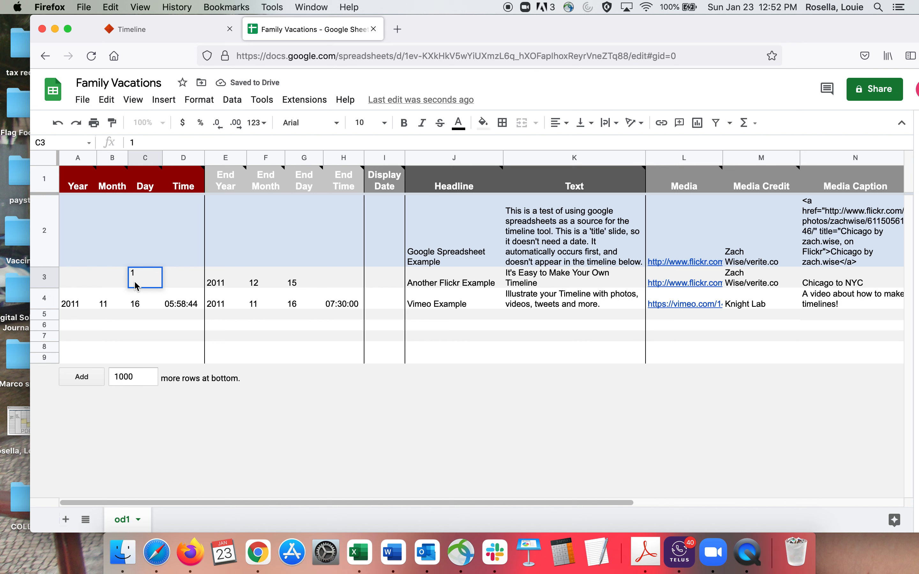
key(BackSpace)
Step: Clear the sample End Year, End Month and End Day values from row 3
double_click(217, 289)
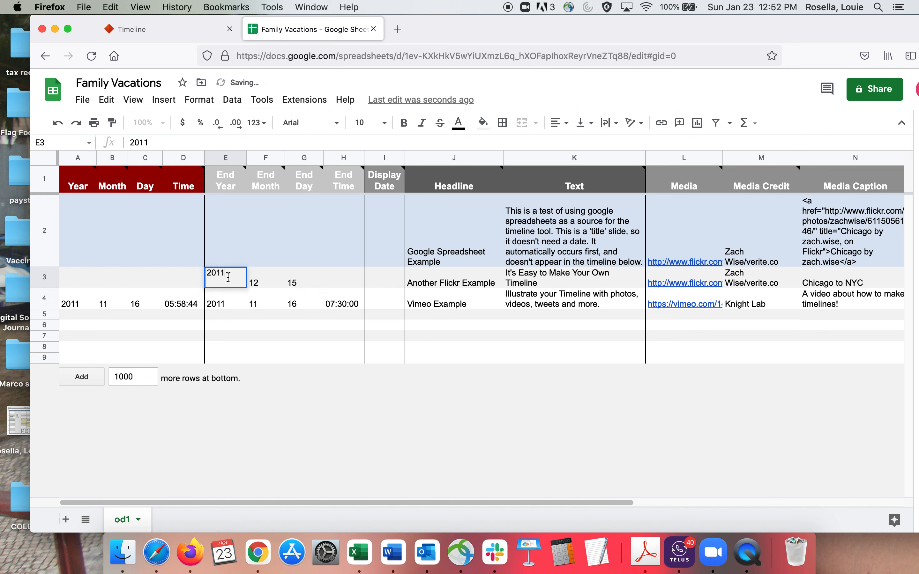
key(BackSpace)
key(BackSpace)
key(BackSpace)
key(BackSpace)
double_click(259, 278)
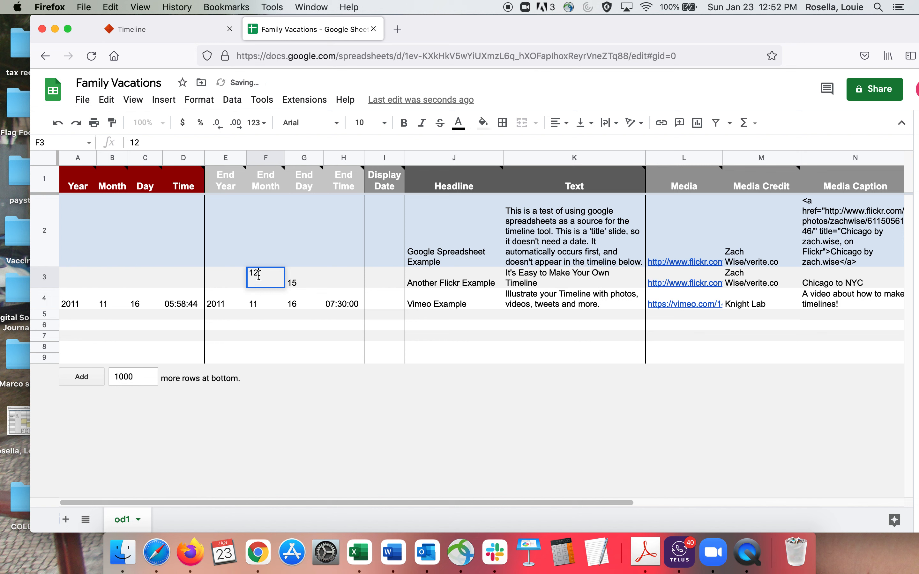
key(BackSpace)
key(BackSpace)
click(304, 284)
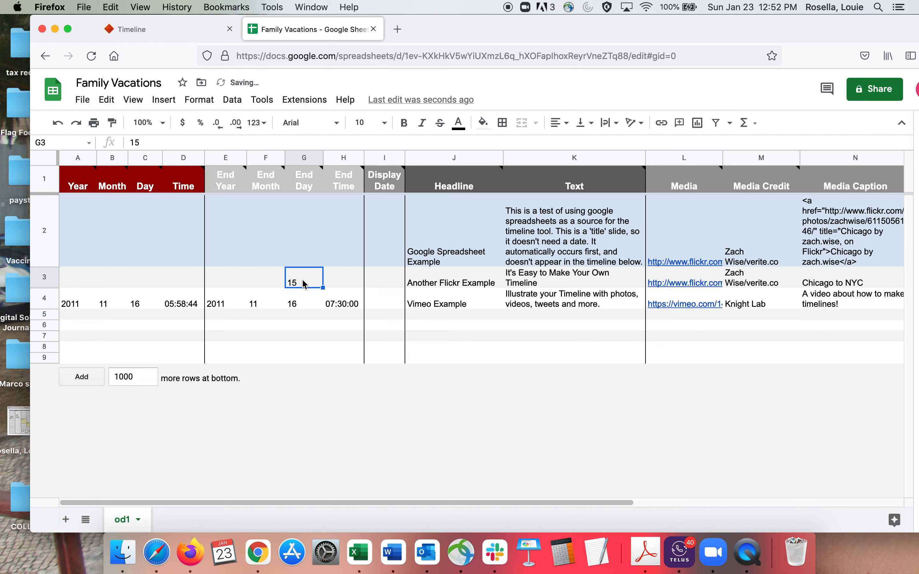
double_click(304, 284)
key(BackSpace)
key(BackSpace)
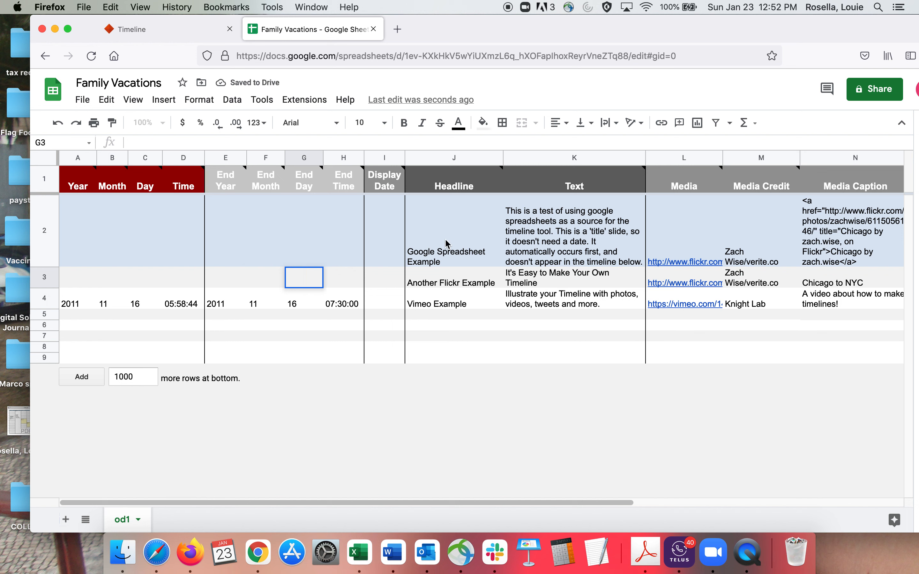
Step: Delete the sample headline and descriptive text from the title row, row 2
click(441, 263)
double_click(441, 263)
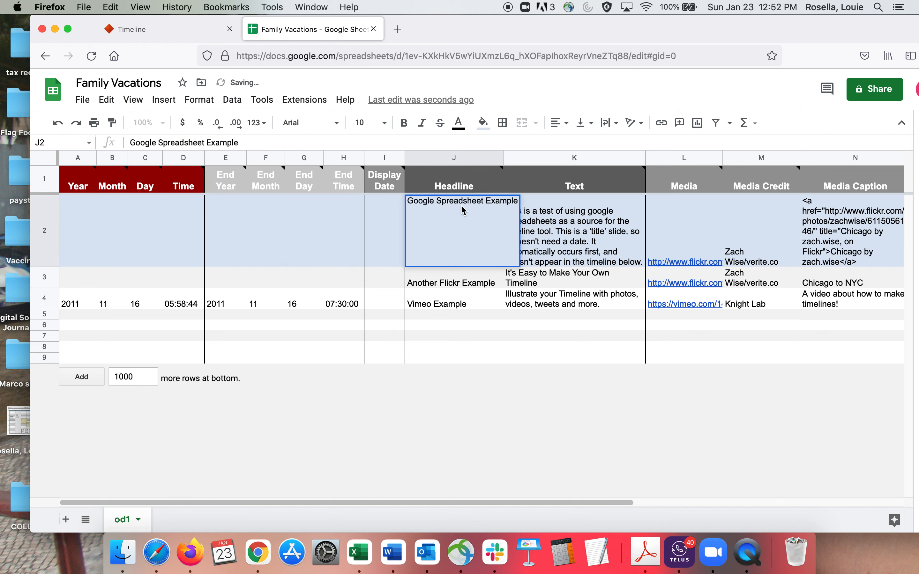
triple_click(455, 200)
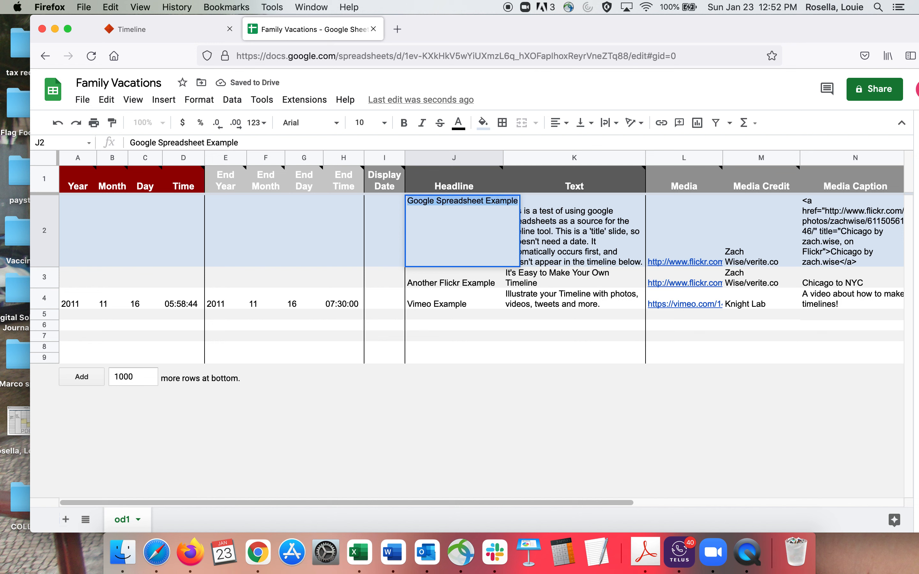
key(BackSpace)
click(551, 240)
triple_click(551, 241)
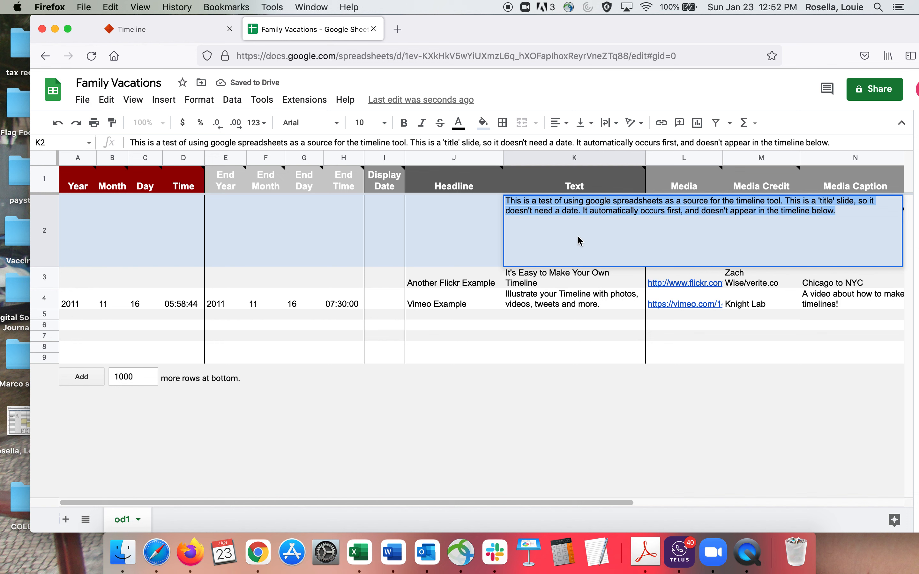
click(626, 207)
click(813, 226)
drag(839, 208, 491, 203)
key(BackSpace)
Step: Delete the sample entries in the Text column for rows 3 and 4
click(535, 281)
double_click(535, 280)
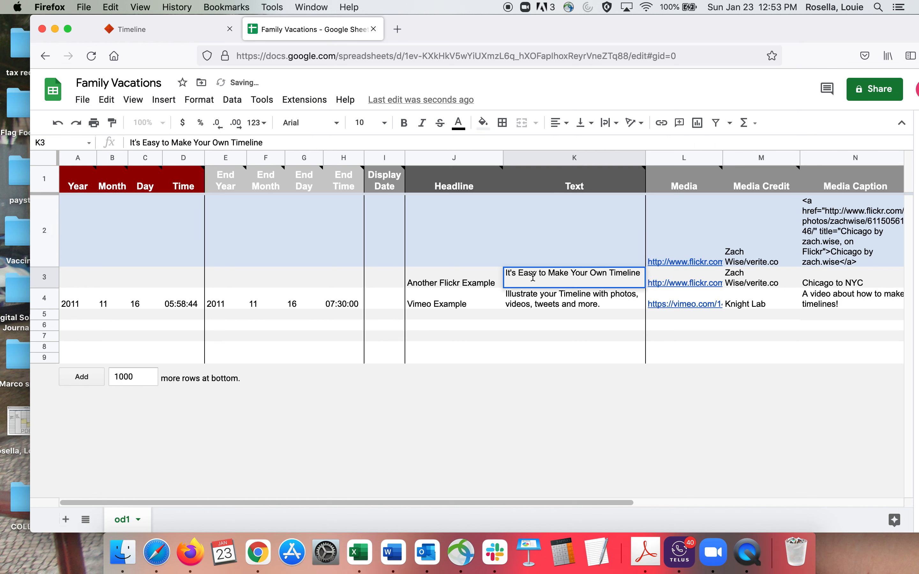
drag(641, 273, 446, 276)
key(BackSpace)
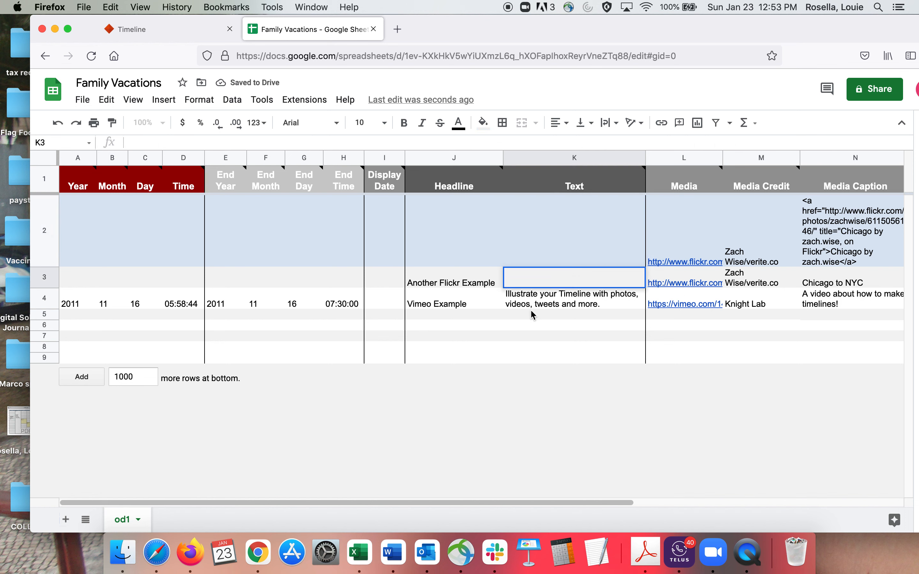
click(543, 309)
double_click(560, 295)
triple_click(604, 295)
key(BackSpace)
Step: Delete the sample headlines from rows 3 and 4
click(441, 284)
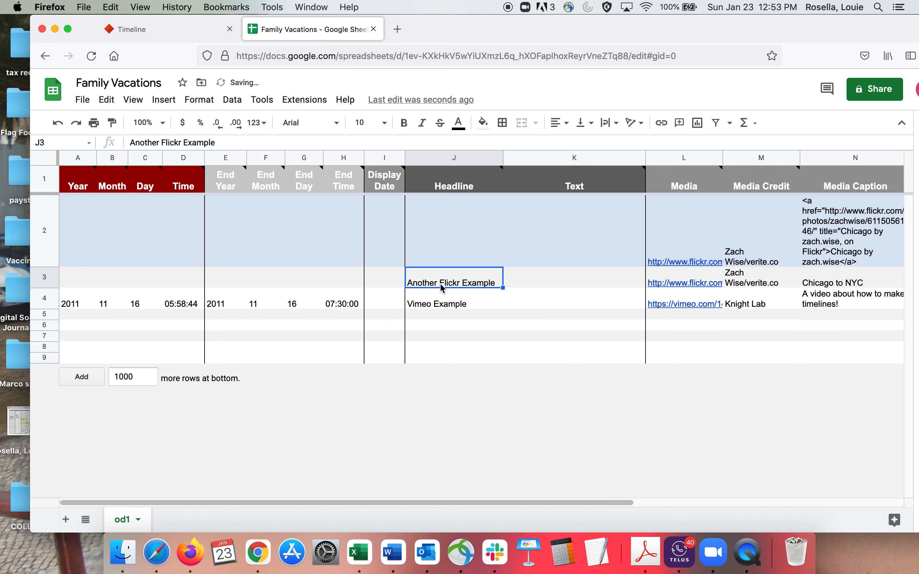
double_click(451, 283)
drag(496, 271, 378, 273)
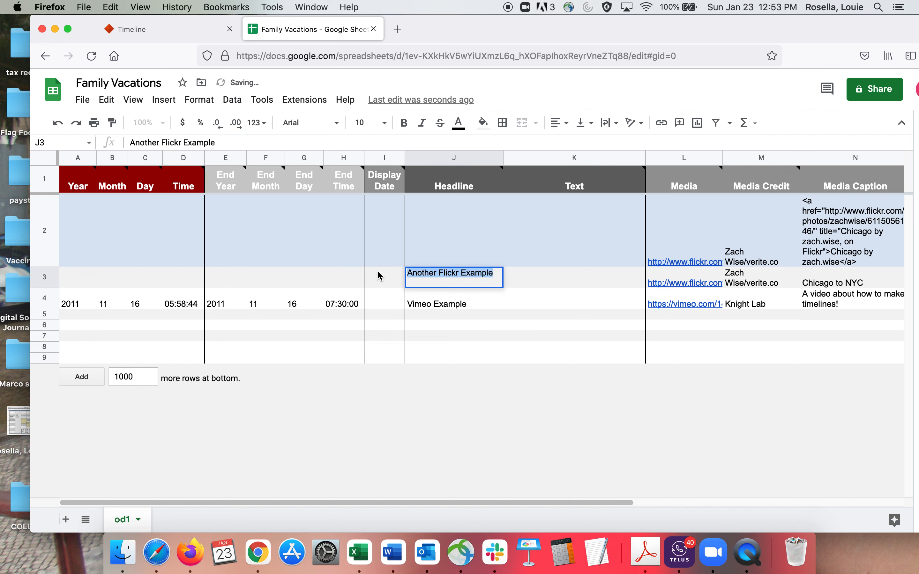
key(BackSpace)
click(452, 305)
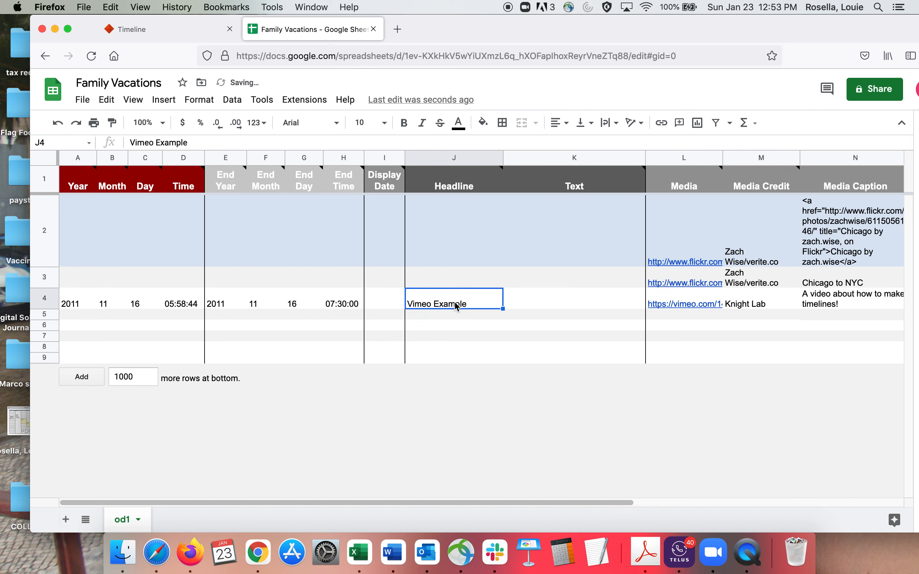
double_click(453, 306)
drag(473, 293, 329, 304)
key(BackSpace)
Step: Clear the sample End Time and End Day values from row 4
click(329, 304)
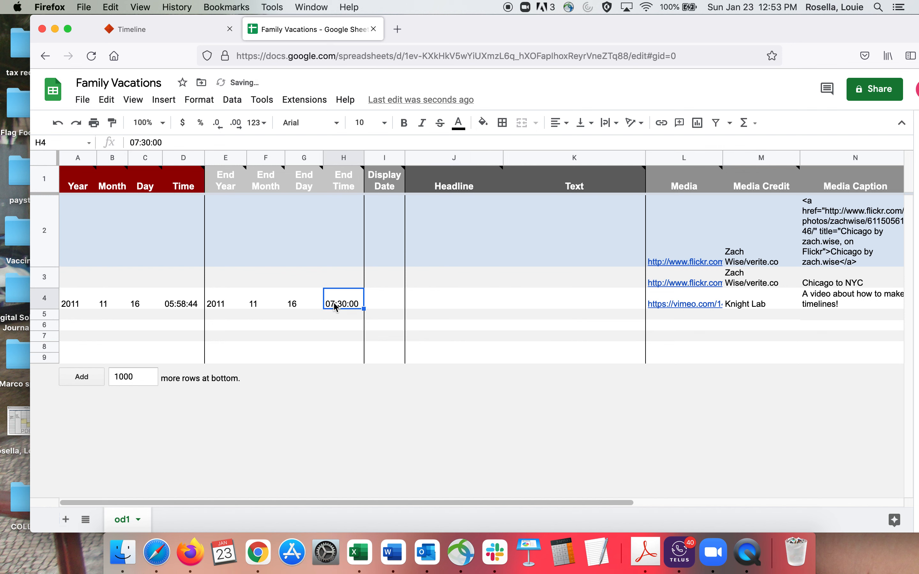
double_click(360, 308)
drag(361, 295, 324, 296)
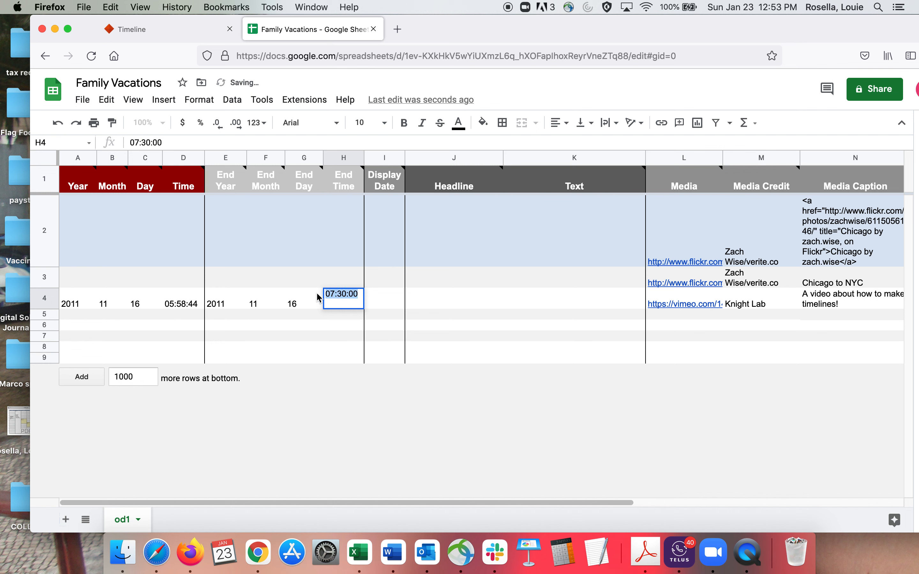
key(BackSpace)
click(306, 300)
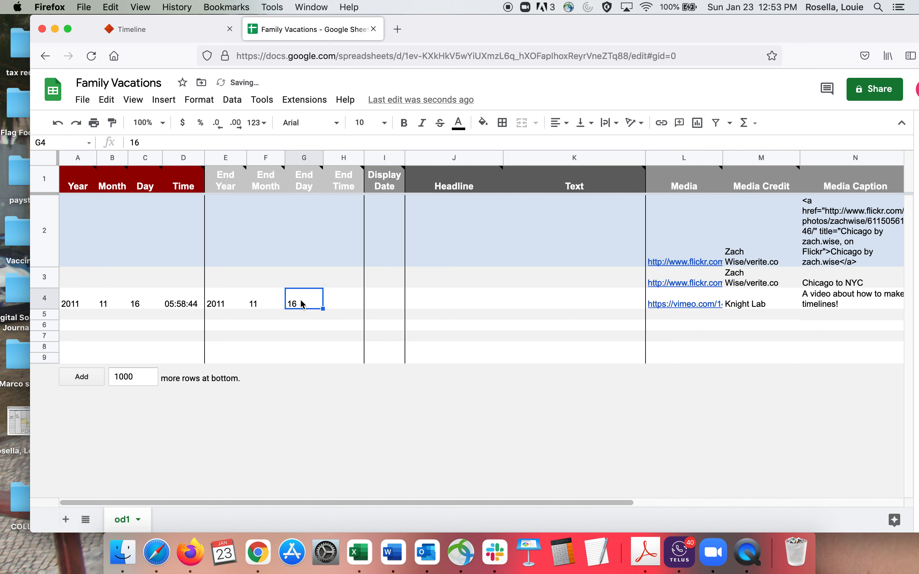
double_click(302, 303)
drag(301, 291, 241, 298)
key(BackSpace)
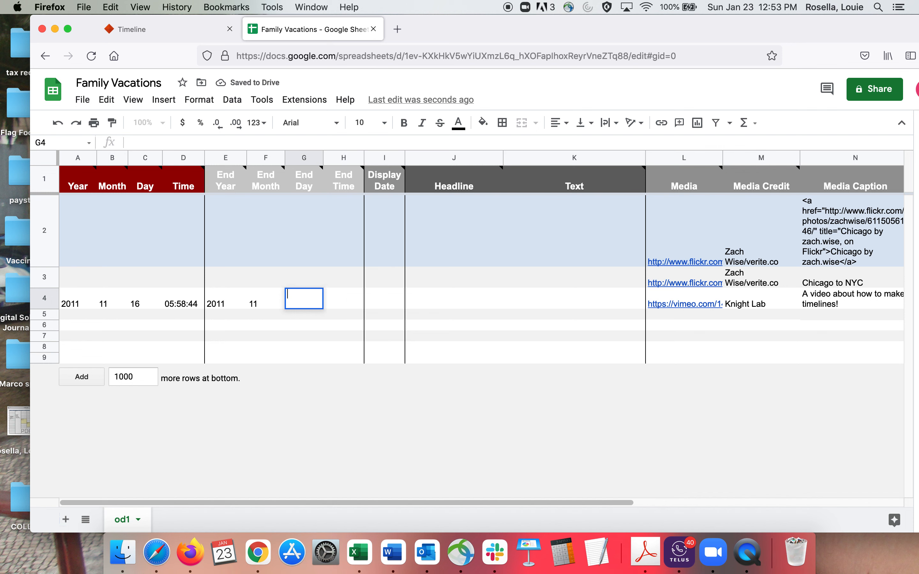
Step: Clear the sample End Month and End Year values from row 4
double_click(253, 304)
drag(262, 298, 238, 300)
key(BackSpace)
click(231, 303)
double_click(232, 304)
drag(230, 301, 143, 289)
key(BackSpace)
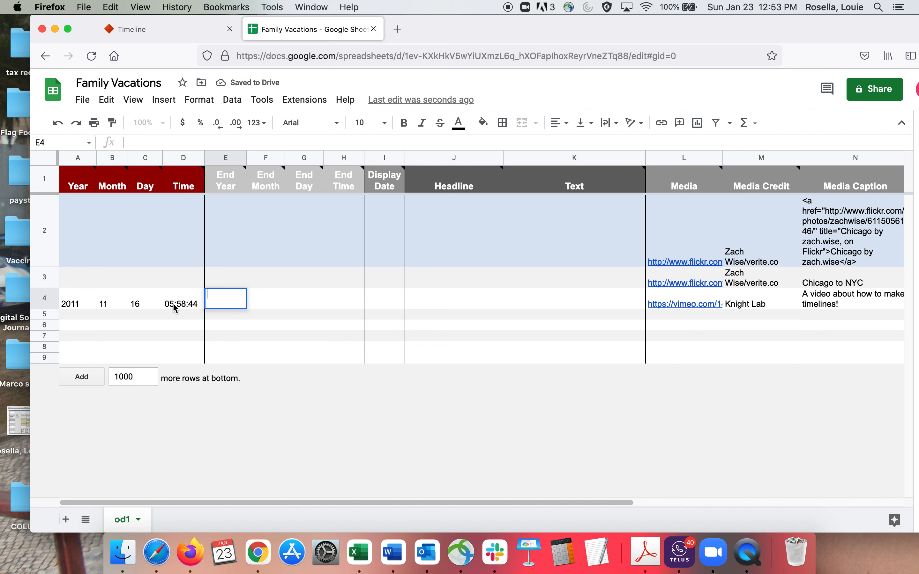
Step: Clear the sample start Time and Day values from row 4
double_click(176, 308)
drag(204, 296, 56, 289)
key(BackSpace)
click(139, 308)
double_click(142, 303)
text(=)
key(BackSpace)
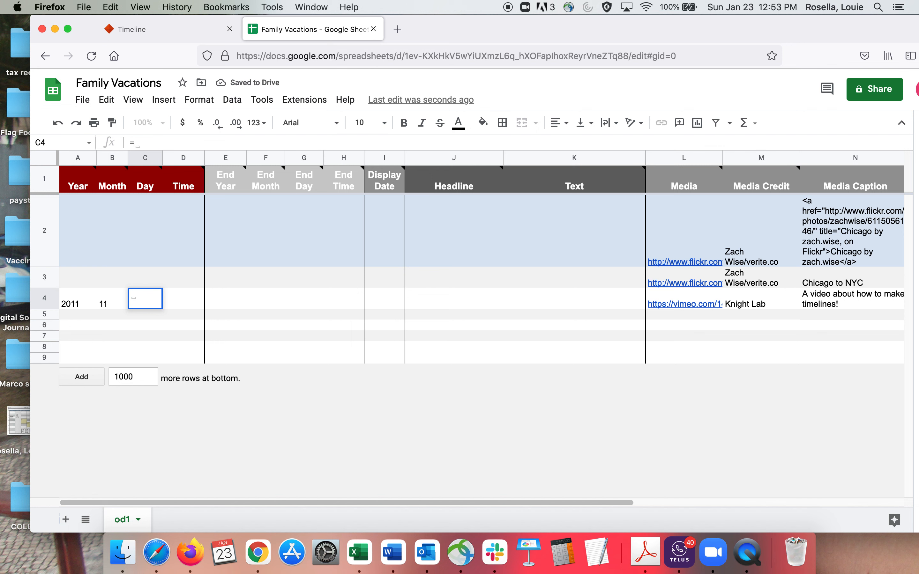
Step: Clear the sample start Month and Year values from row 4
click(116, 311)
double_click(116, 310)
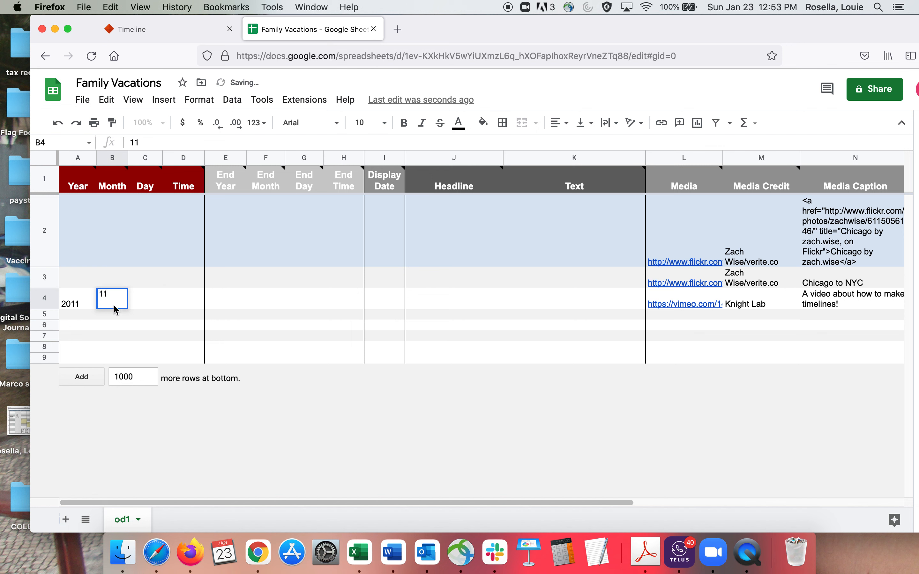
key(BackSpace)
key(BackSpace)
click(69, 308)
double_click(72, 303)
click(60, 298)
double_click(77, 294)
key(BackSpace)
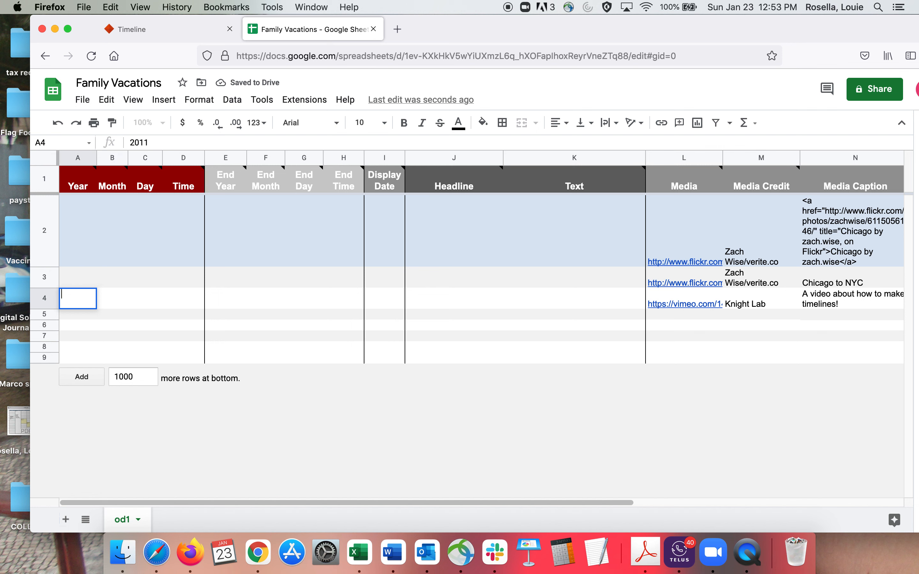
Step: Delete the sample media credit and the Flickr media link from the title row, row 2
click(754, 259)
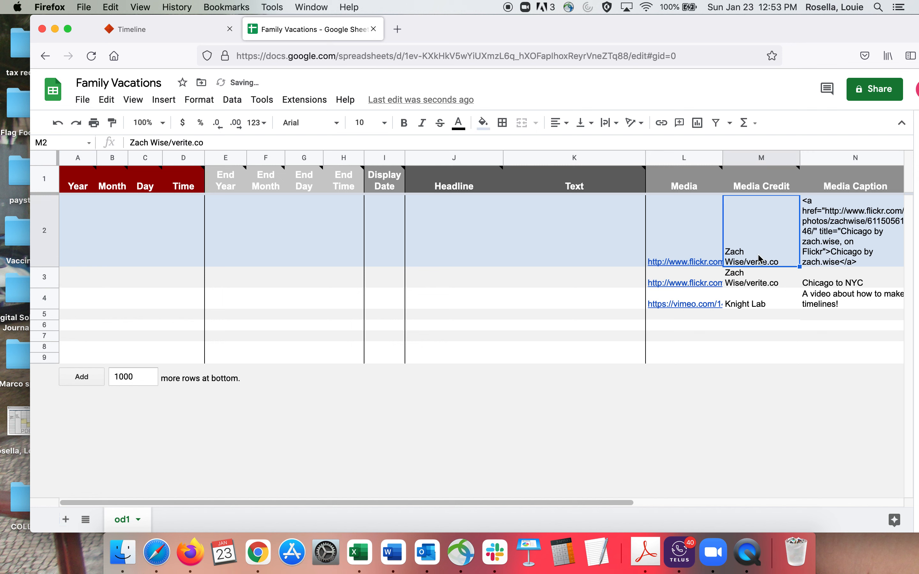
double_click(754, 259)
triple_click(760, 203)
key(BackSpace)
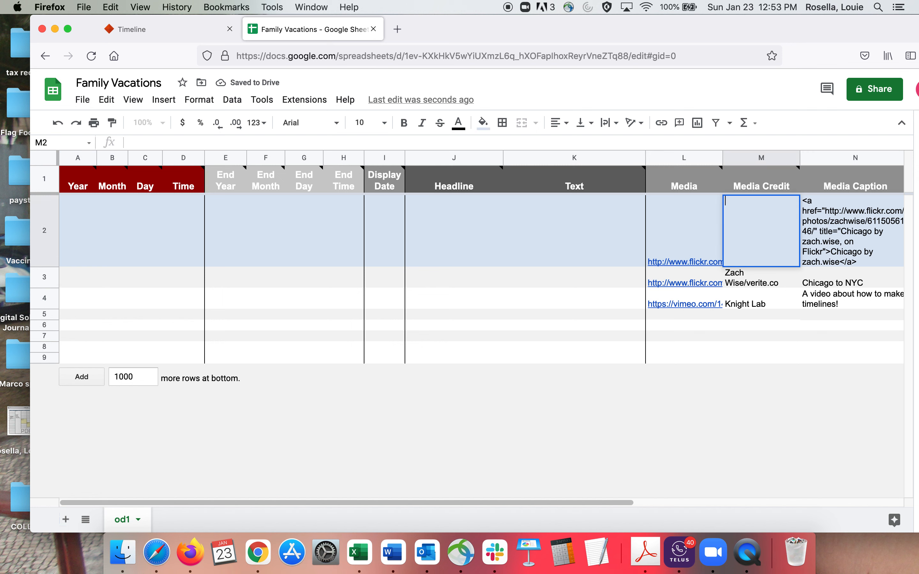
click(678, 247)
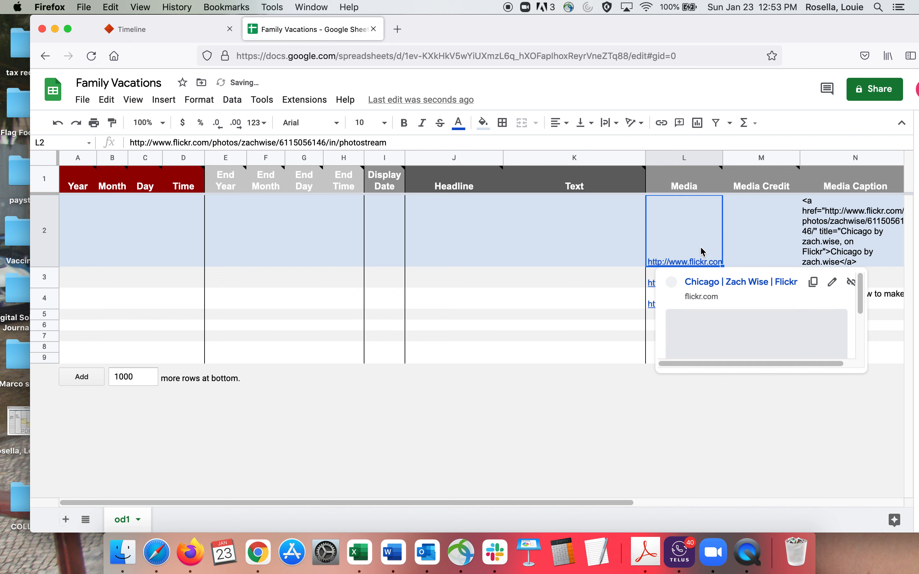
double_click(676, 263)
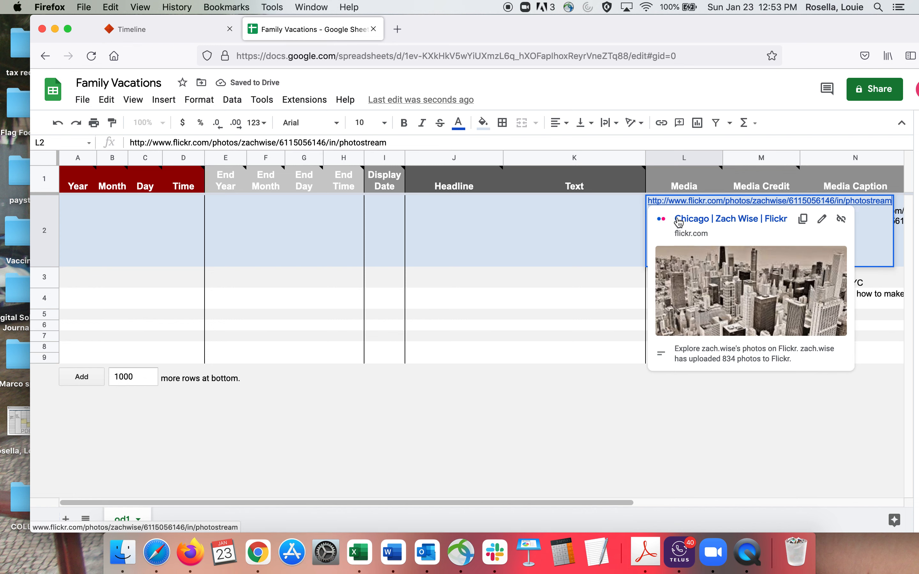
triple_click(681, 203)
key(BackSpace)
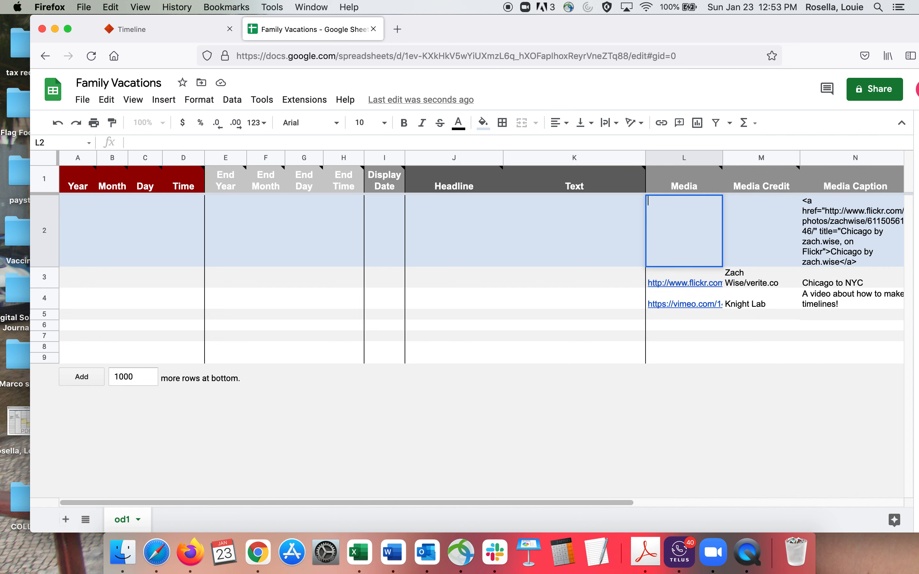
Step: Delete the sample Flickr and Vimeo links from the Media column in rows 3 and 4
click(671, 283)
triple_click(675, 273)
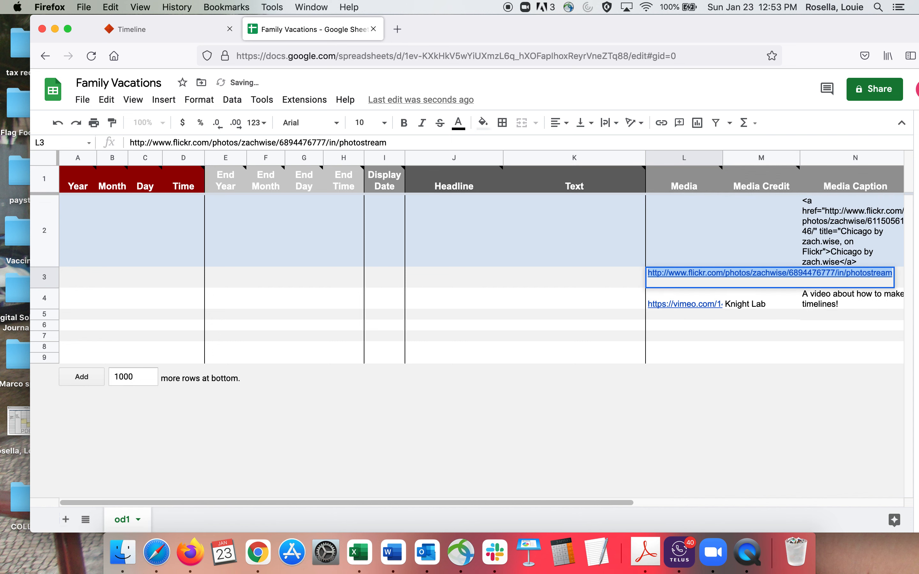
key(BackSpace)
double_click(671, 296)
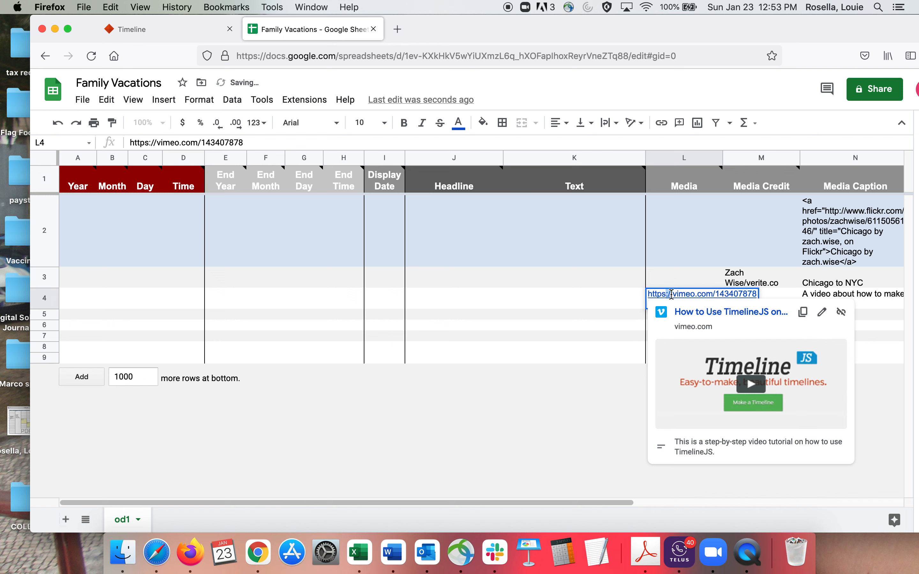
triple_click(671, 295)
key(BackSpace)
Step: Delete the sample entries from the Media Credit column in rows 3 and 4
double_click(752, 280)
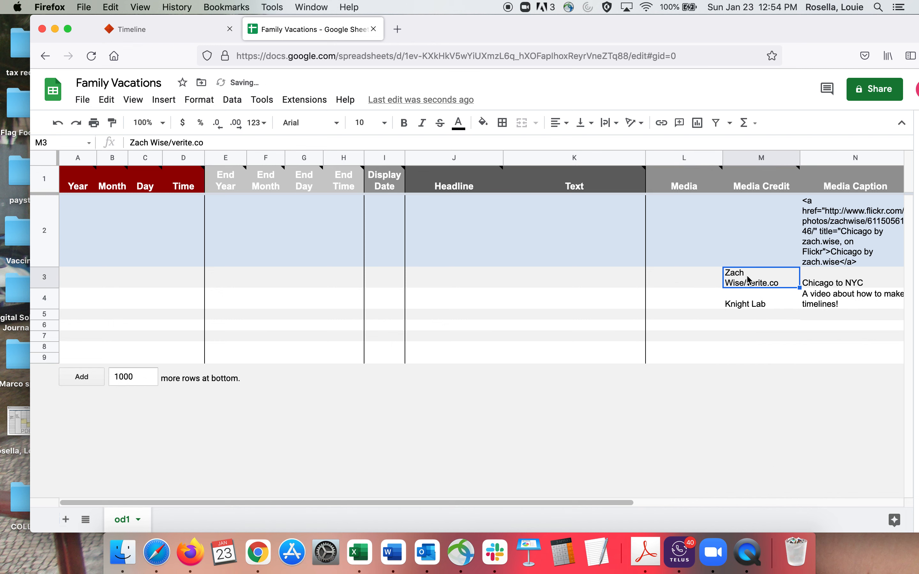
triple_click(751, 277)
key(BackSpace)
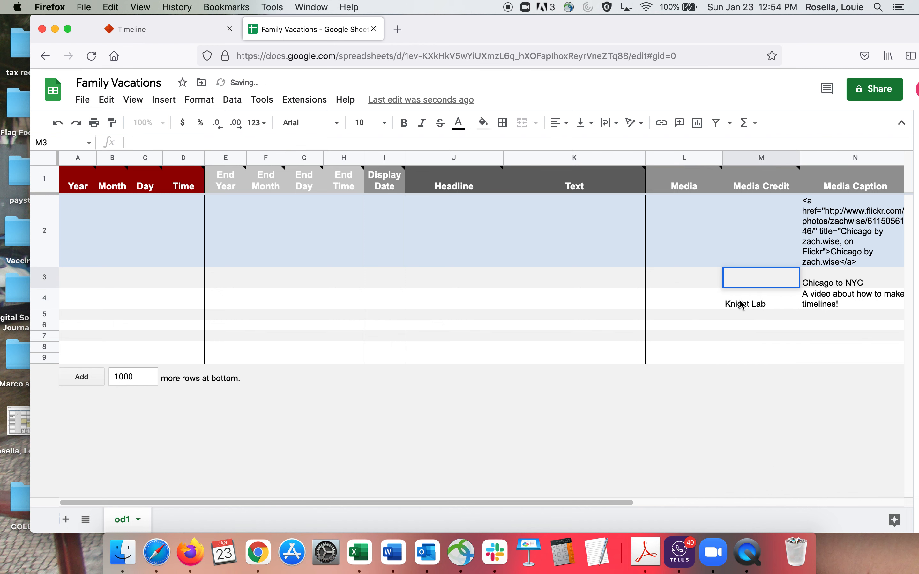
click(743, 304)
triple_click(745, 300)
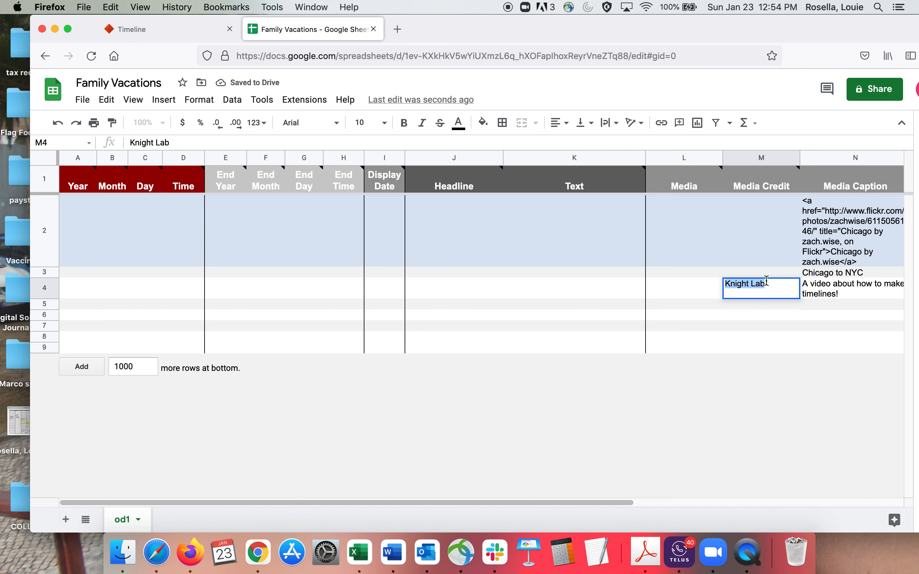
key(BackSpace)
Step: Clear the sample Media Caption text from rows 2, 4 and 3
double_click(819, 256)
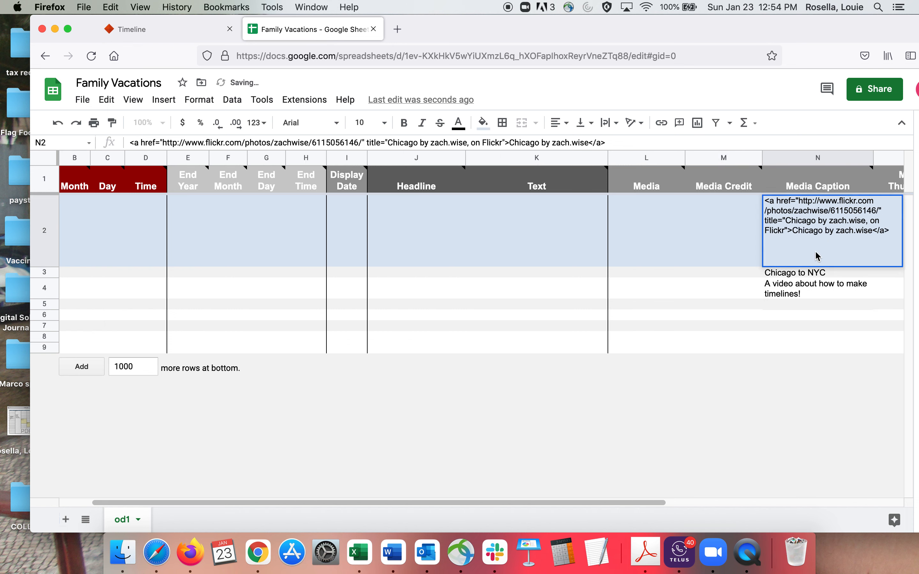
drag(890, 231, 746, 198)
key(BackSpace)
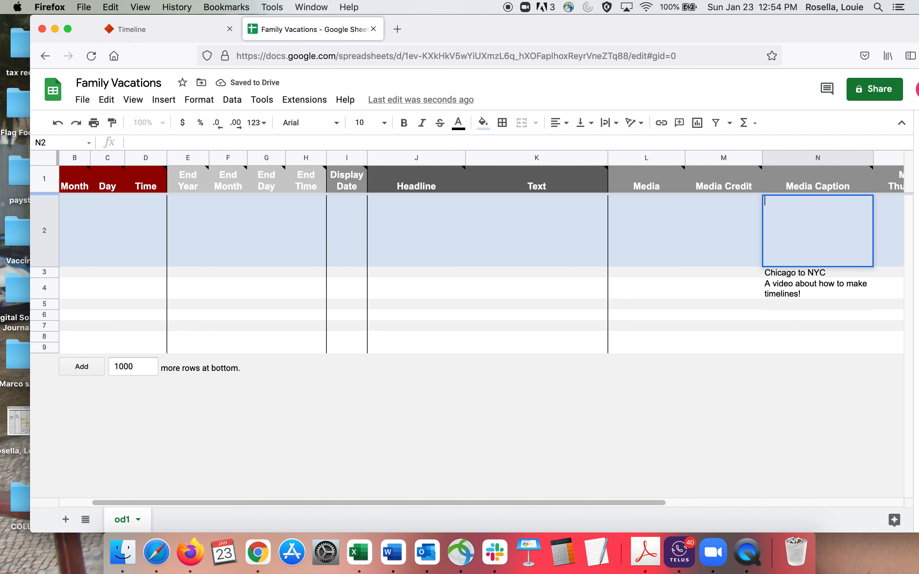
click(797, 295)
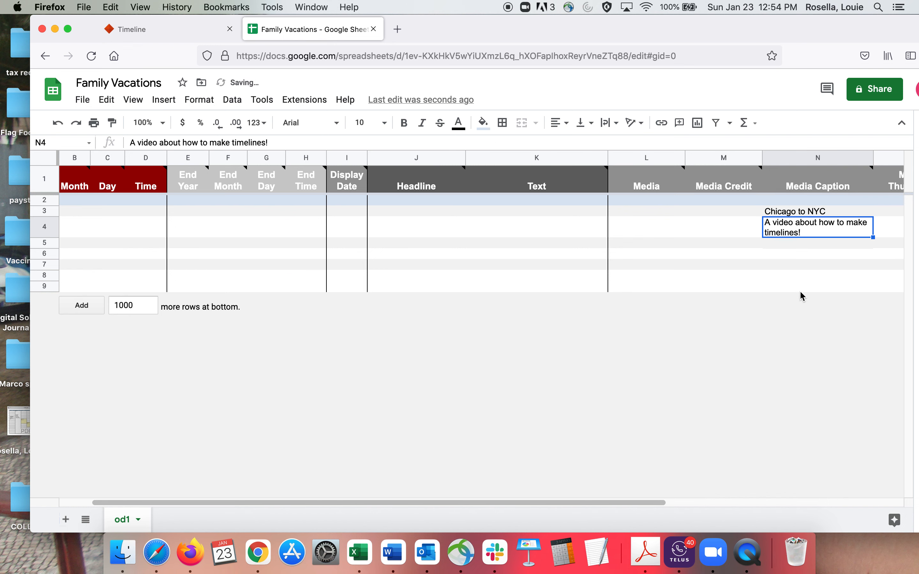
triple_click(801, 227)
key(BackSpace)
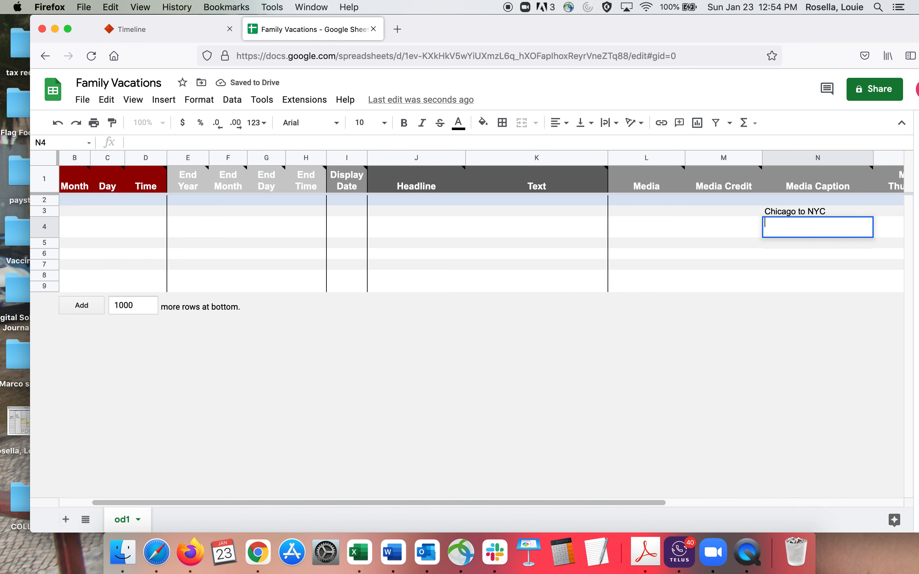
double_click(793, 211)
triple_click(793, 211)
key(BackSpace)
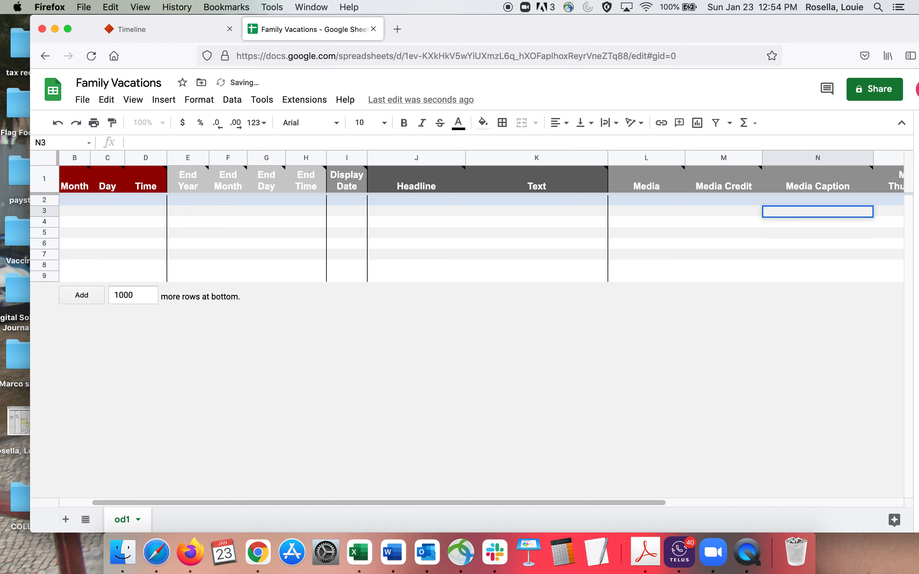
Step: Delete the sample color code and image link from the Background column in rows 3 and 4
drag(577, 505, 885, 509)
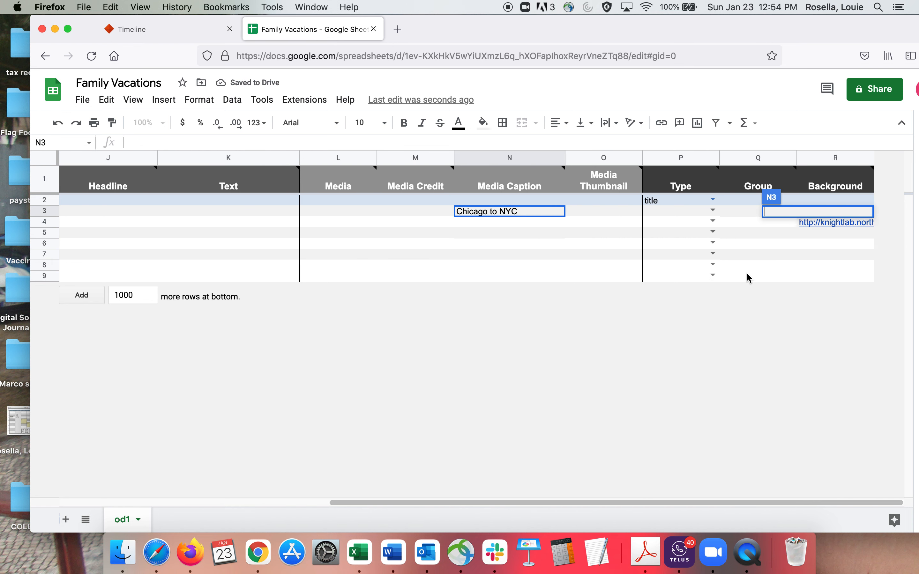
click(759, 325)
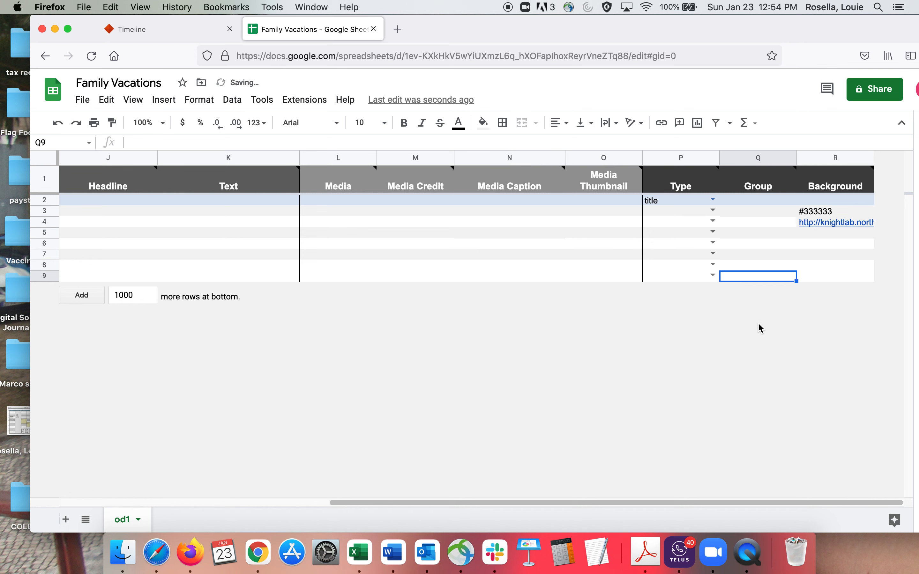
click(835, 210)
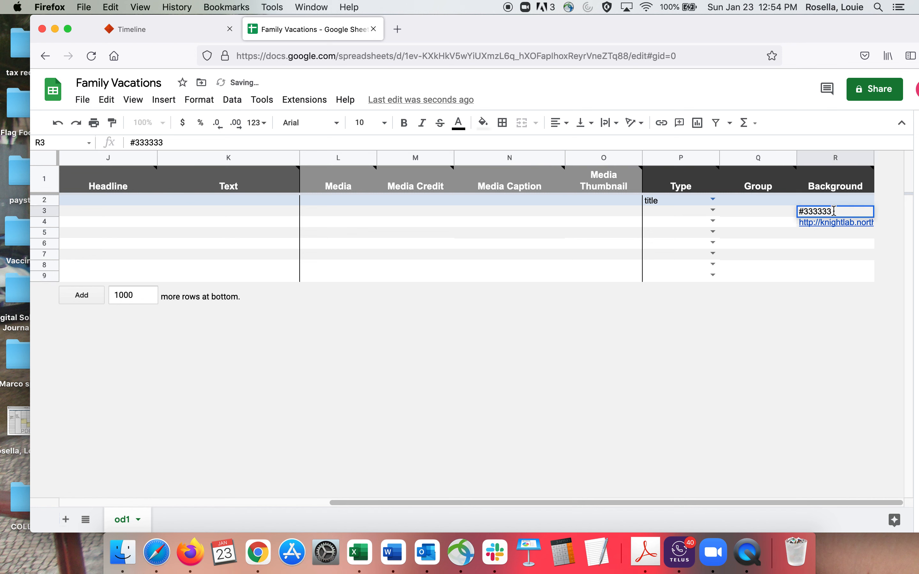
triple_click(835, 211)
key(BackSpace)
click(835, 223)
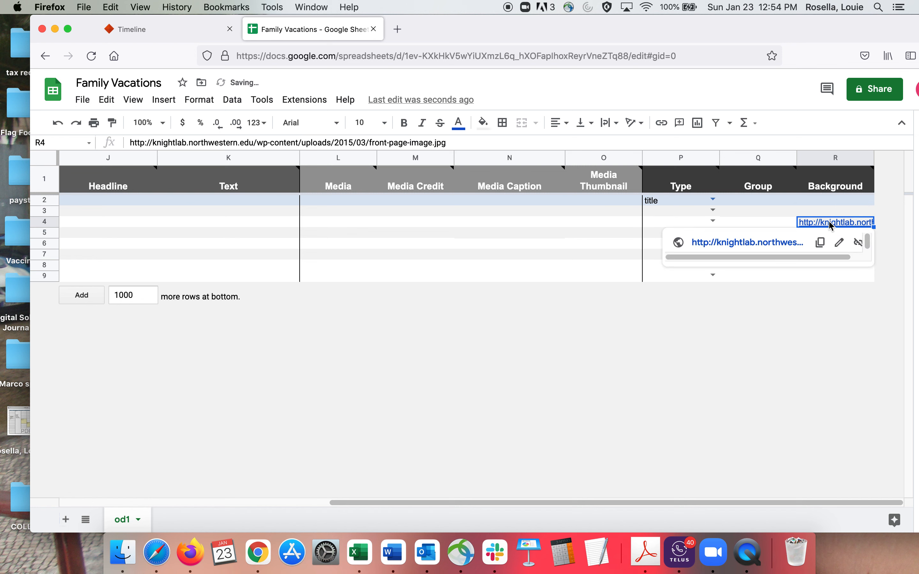
click(829, 222)
drag(841, 253, 781, 220)
key(BackSpace)
click(613, 364)
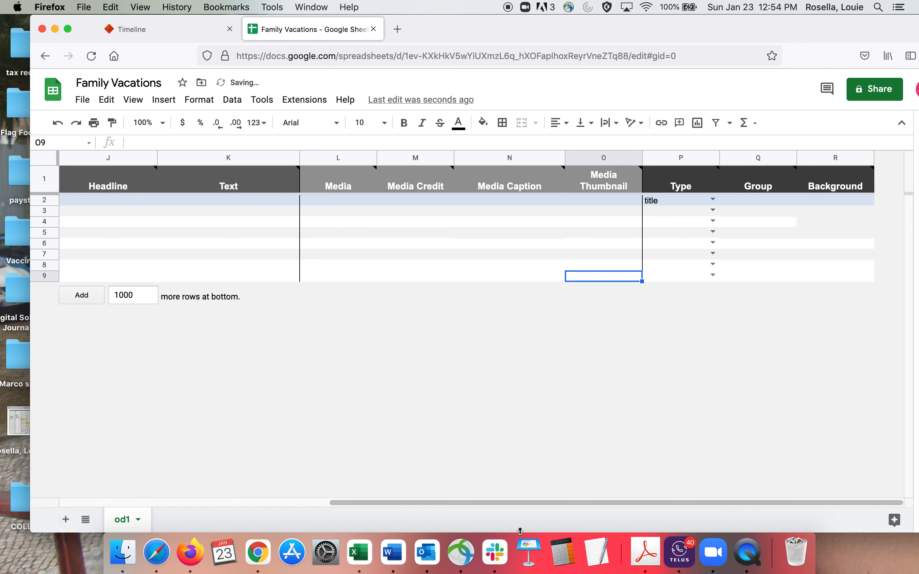
Step: Add 2 more rows at the bottom of the sheet
drag(519, 504, 162, 490)
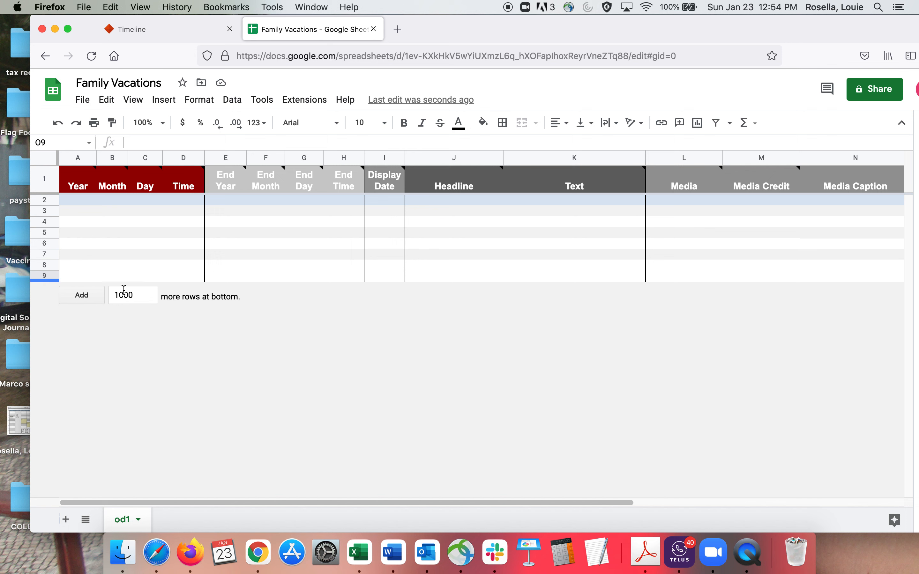
double_click(136, 294)
key(BackSpace)
text(2)
click(75, 301)
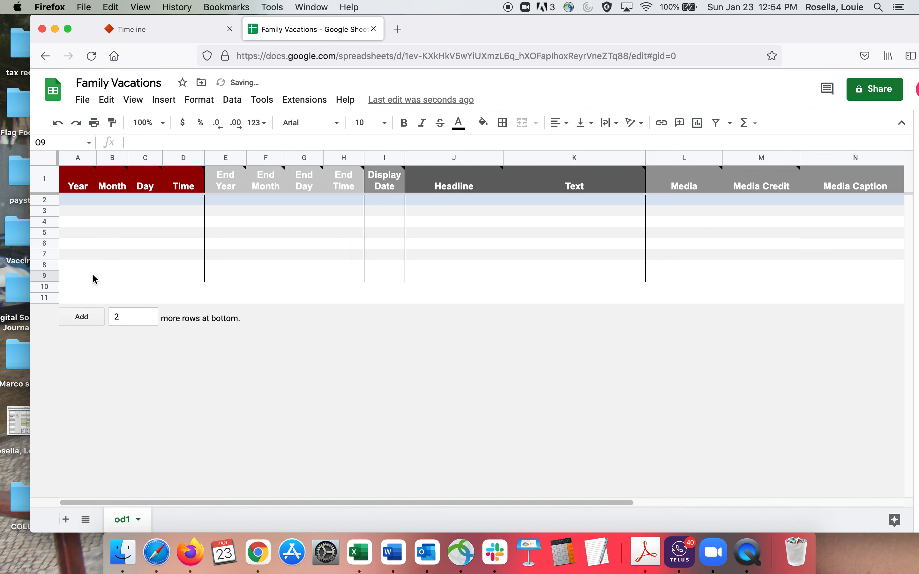
Step: Review the emptied row 2 cells from Year through Display Date, Headline, Text, Media and Media Credit
click(81, 199)
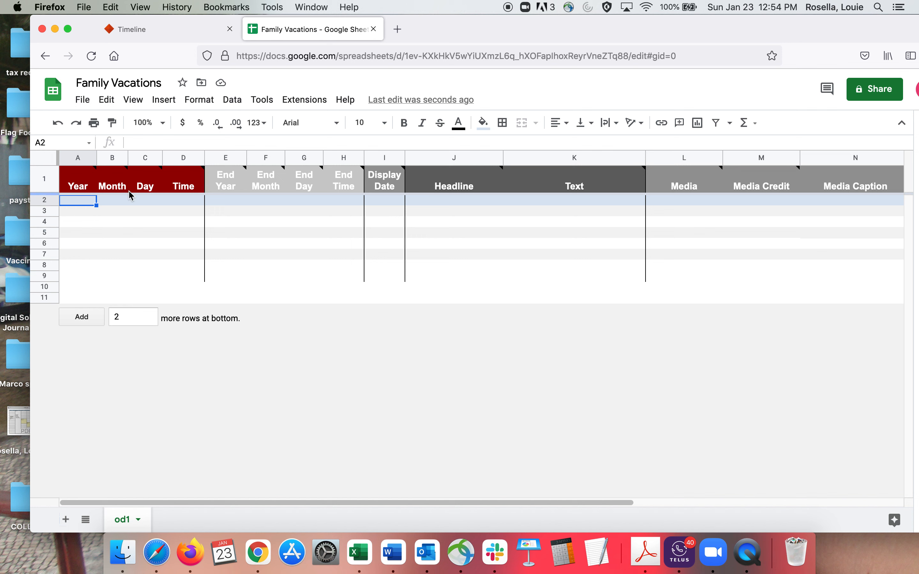
mouse_move(265, 181)
click(383, 204)
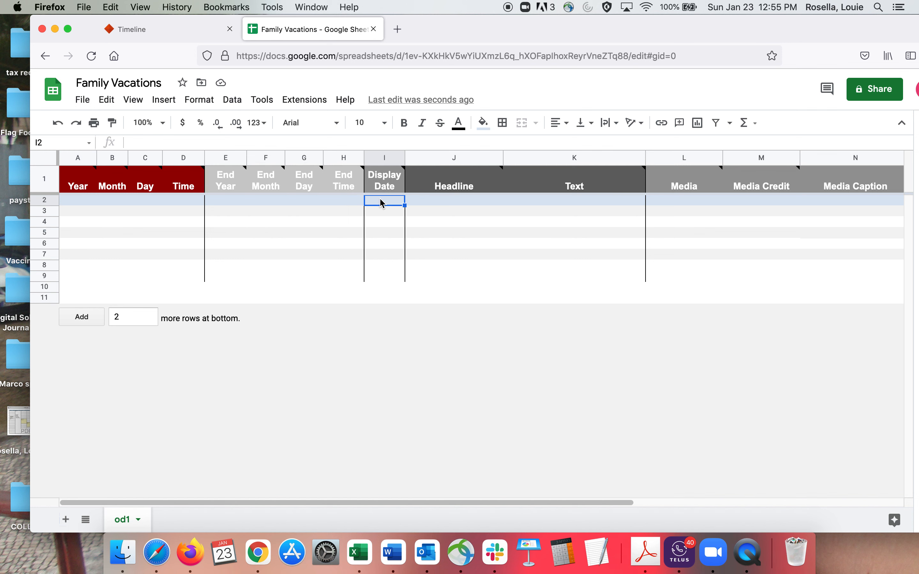
click(449, 203)
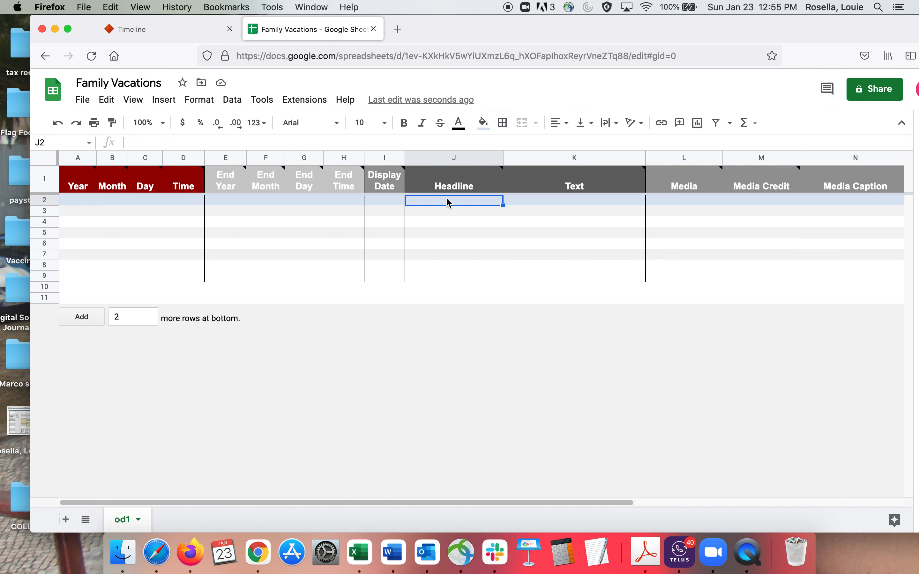
click(588, 203)
double_click(577, 200)
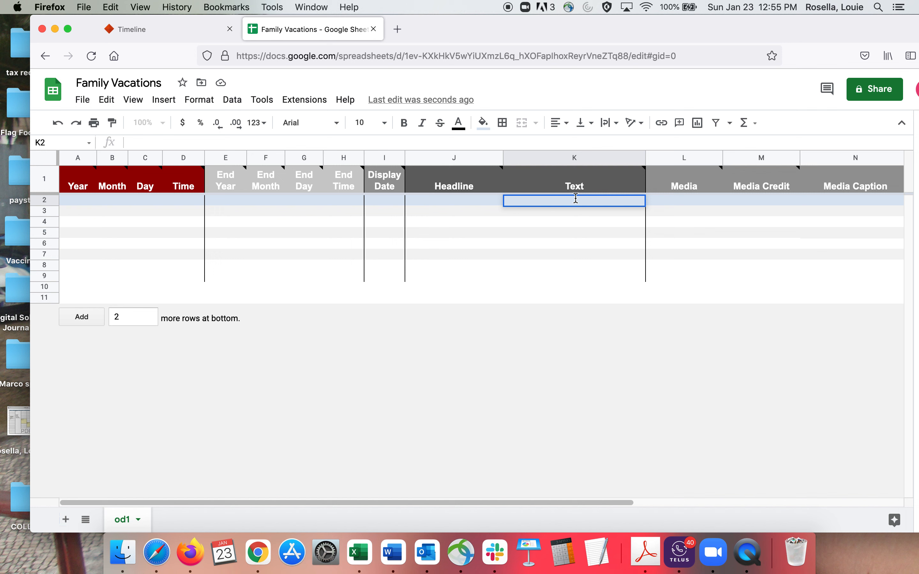
double_click(681, 202)
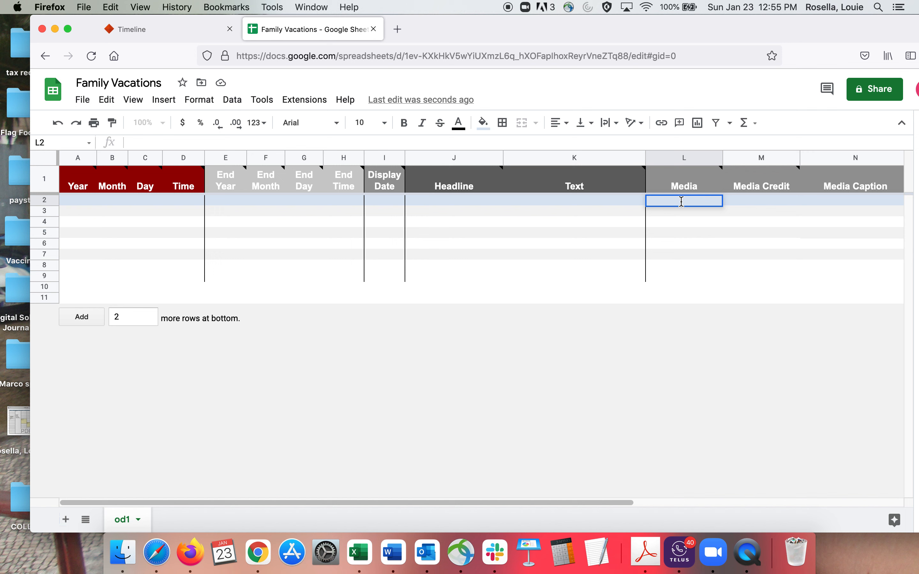
click(752, 201)
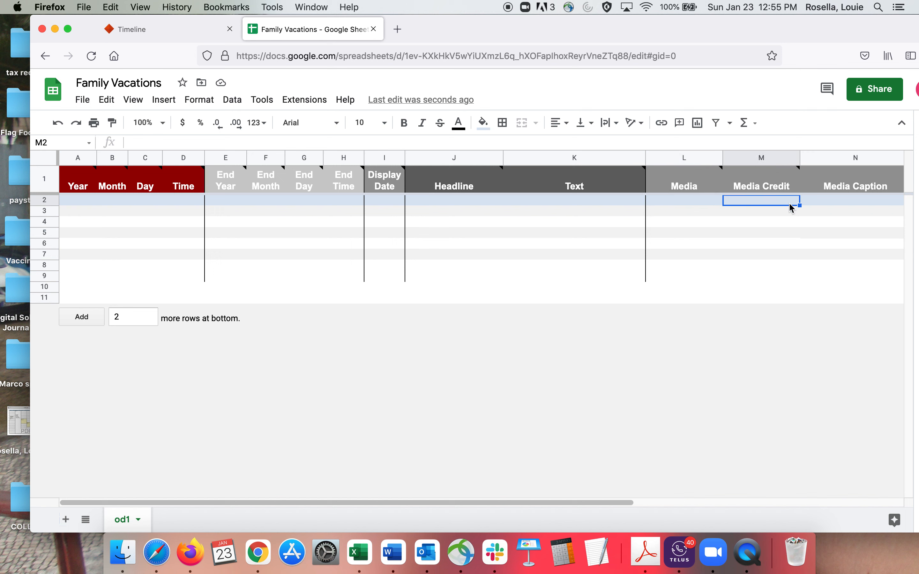
Step: Enter 2017 as the start Year in row 2
click(77, 201)
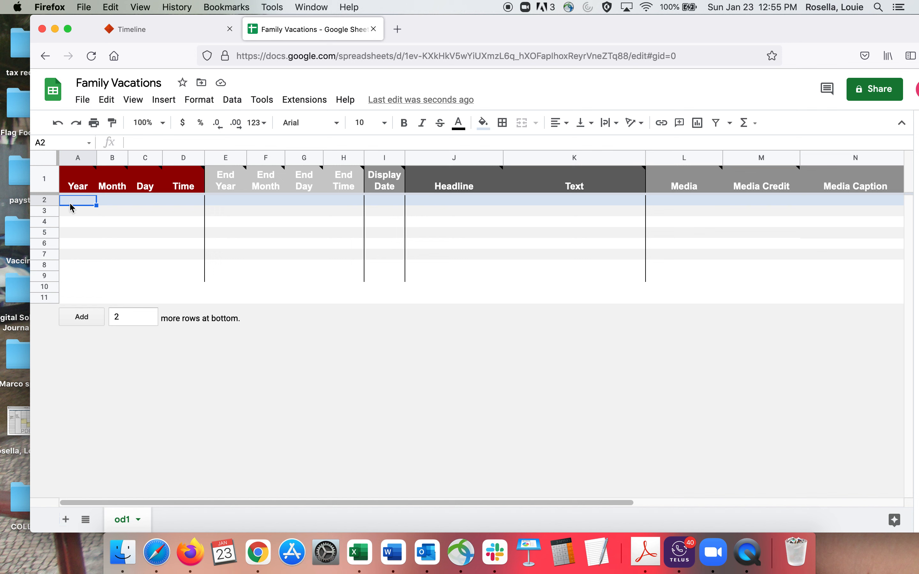
double_click(72, 200)
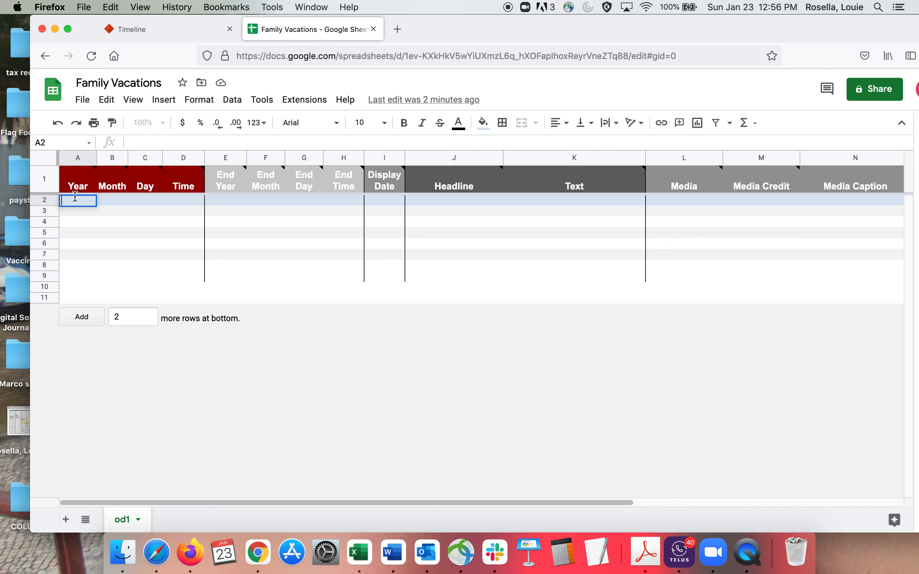
text(2017)
Step: Set row 2's start Month to 7 and its start Day to 15
click(117, 203)
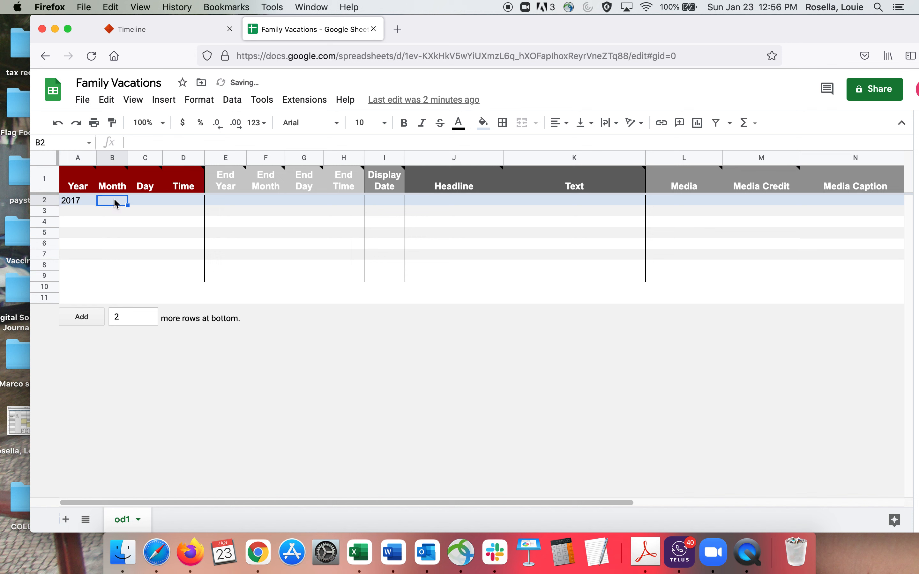
double_click(115, 200)
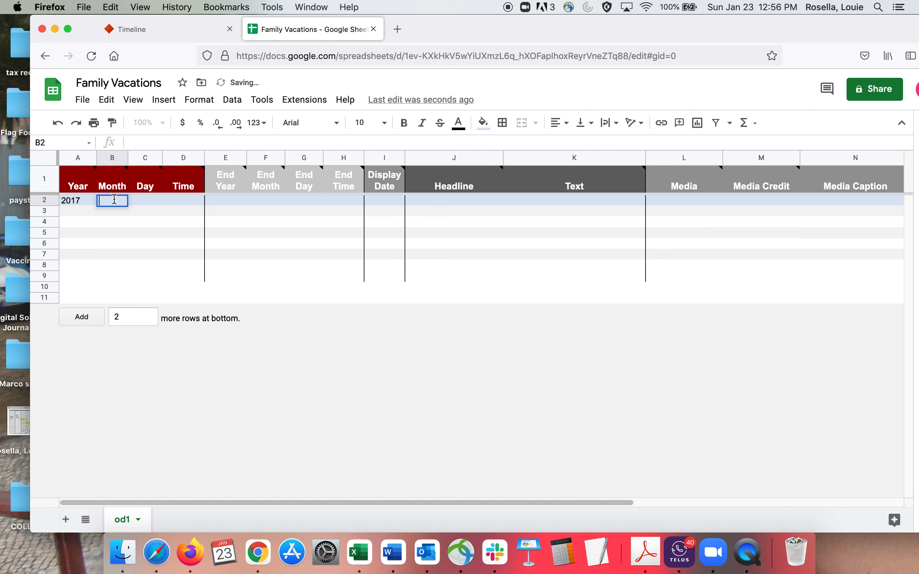
text(08)
drag(115, 199, 101, 199)
text(7)
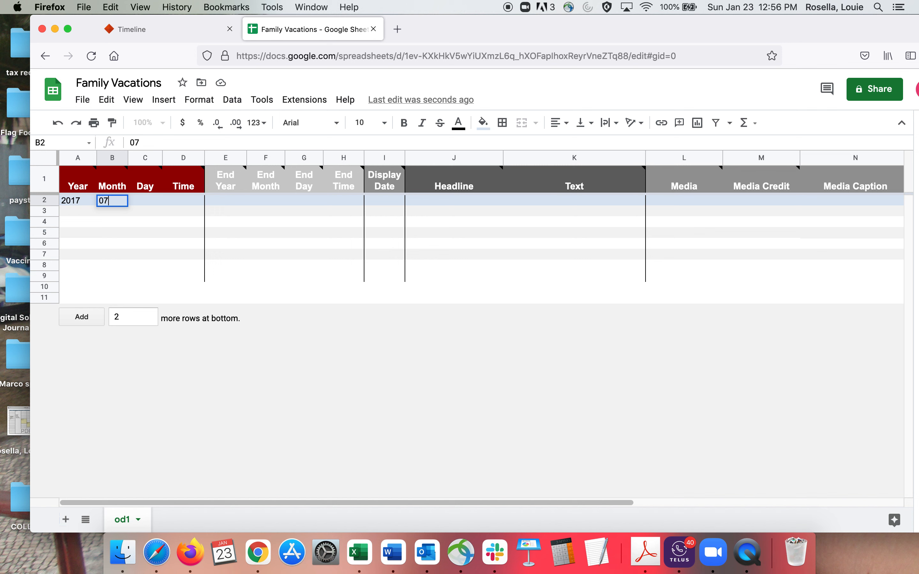
click(147, 201)
double_click(143, 199)
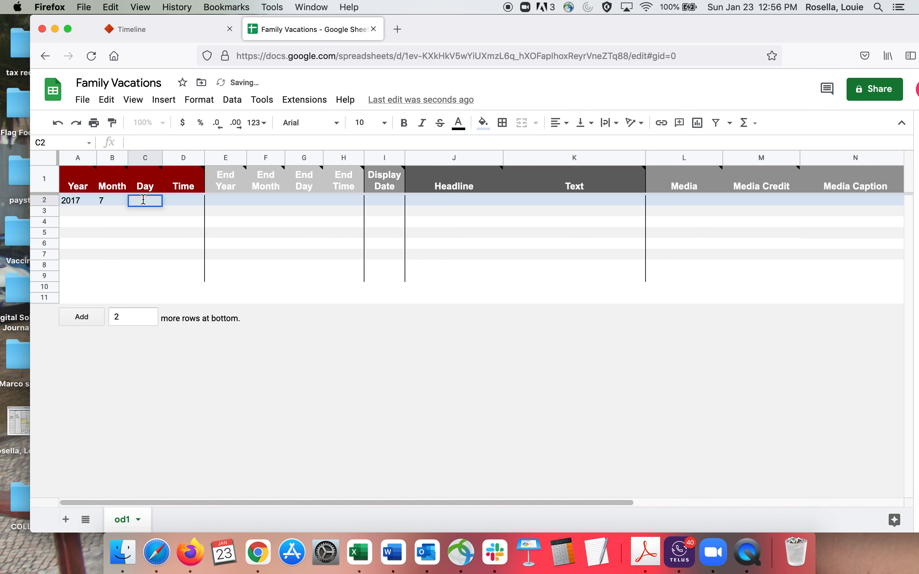
text(15)
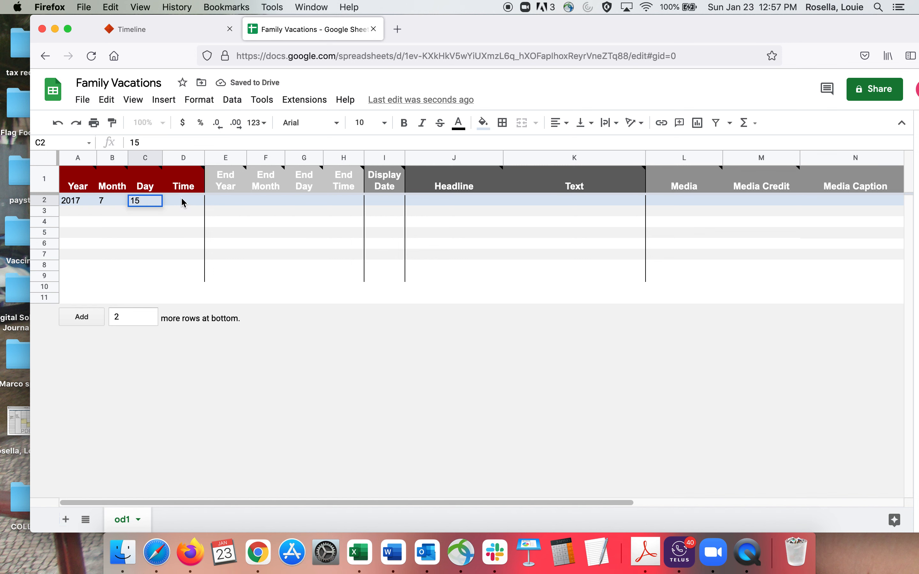
click(183, 202)
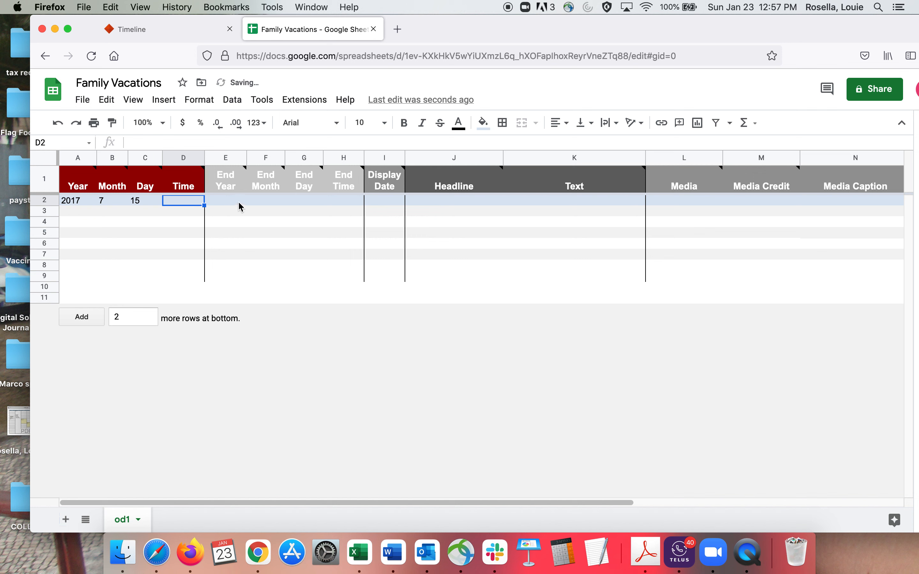
Step: Enter "July 15, 2017" as the Display Date in row 2
click(380, 203)
double_click(379, 200)
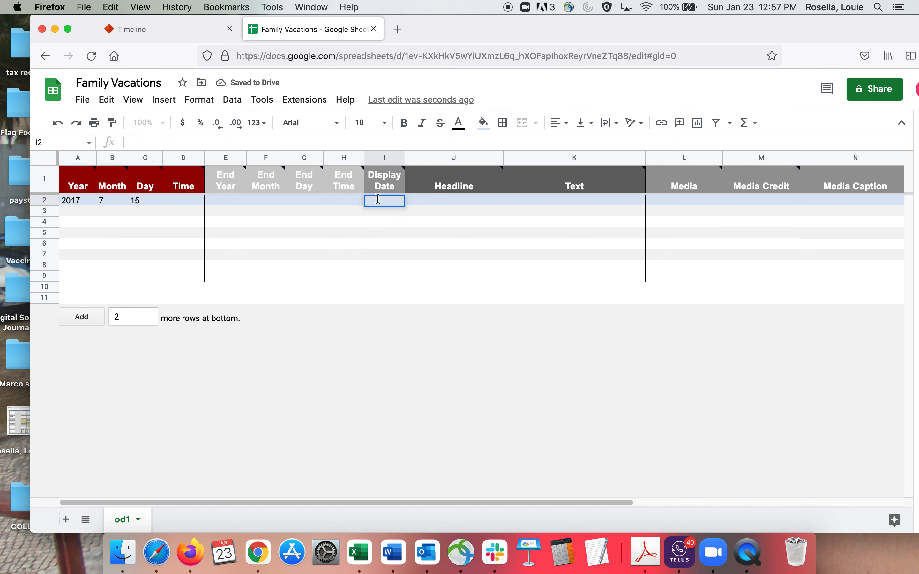
text(July)
text(15, 202)
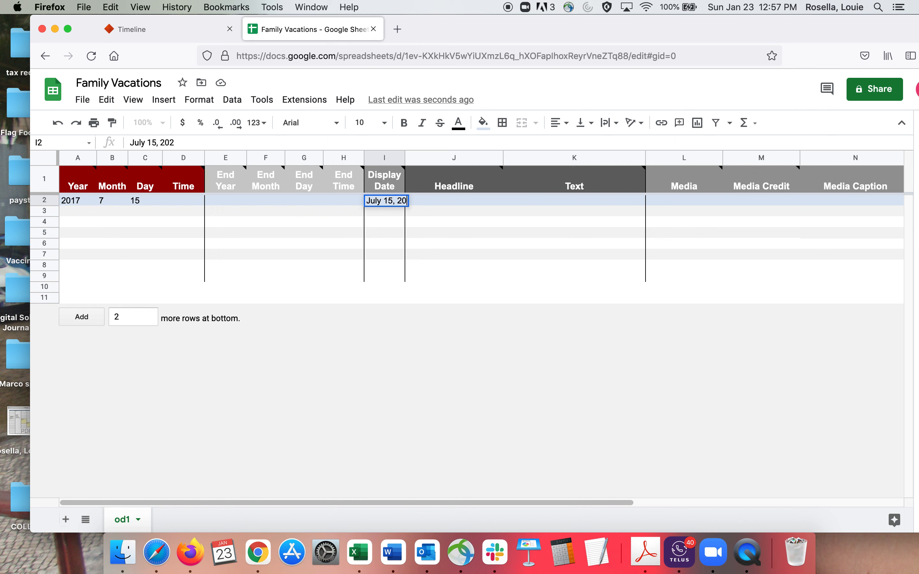
key(BackSpace)
text(17)
Step: Enter the Headline "Trip to Italy" in row 2
click(449, 200)
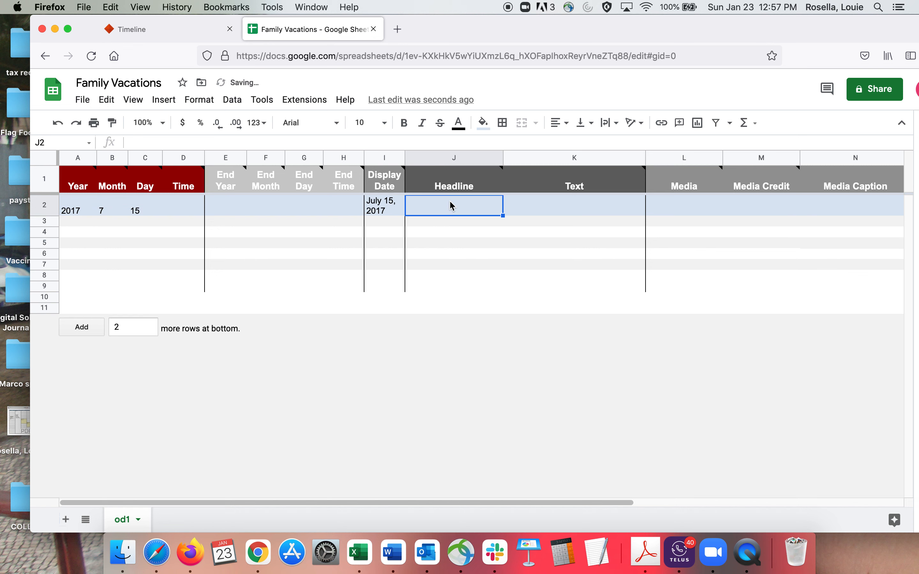
double_click(444, 204)
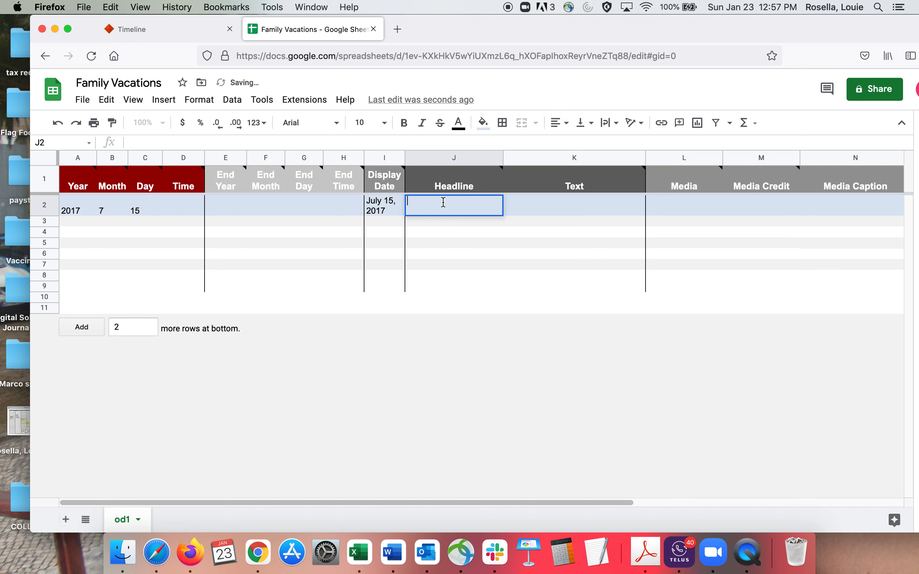
text(Trip to Italy)
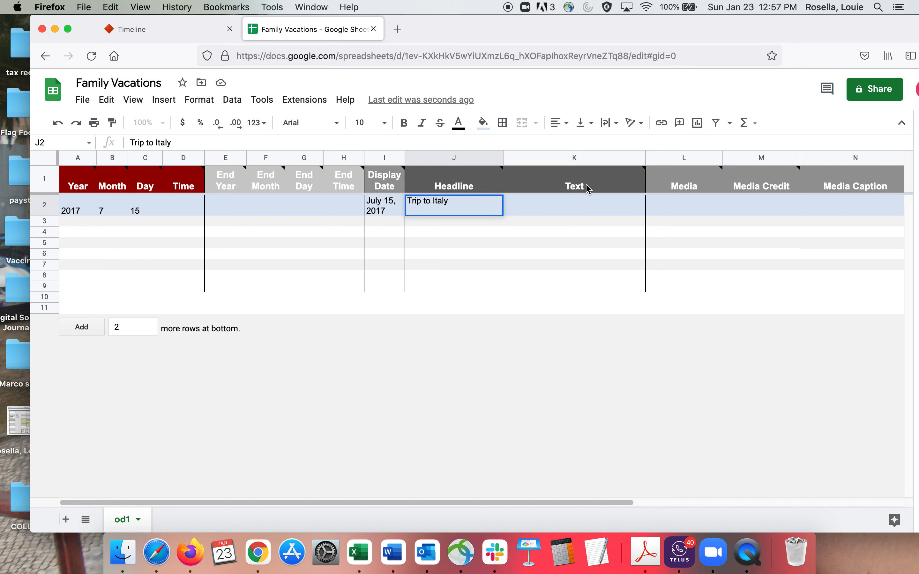
Step: Enter "Here we are in beautiful Rome" as the Text in row 2
click(573, 209)
double_click(567, 202)
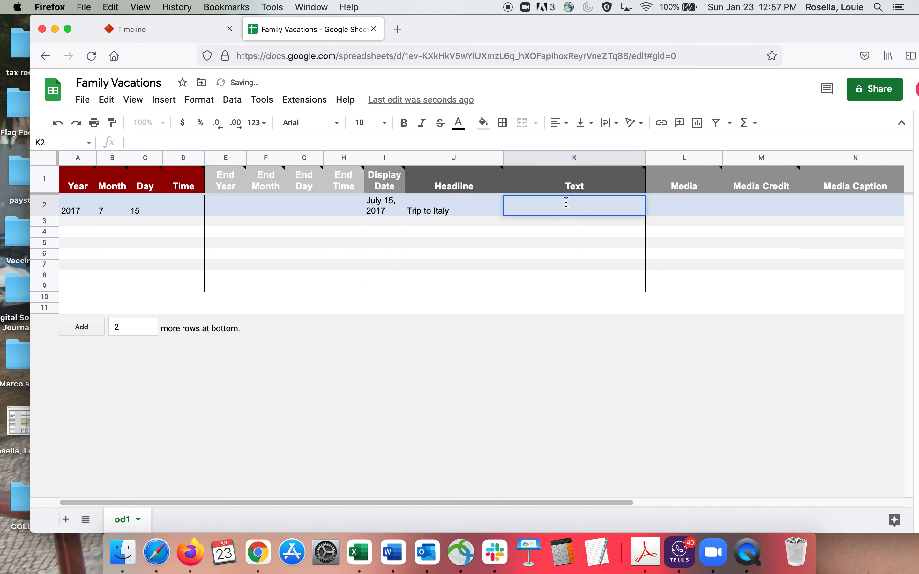
text(Here wee)
key(BackSpace)
text(are in)
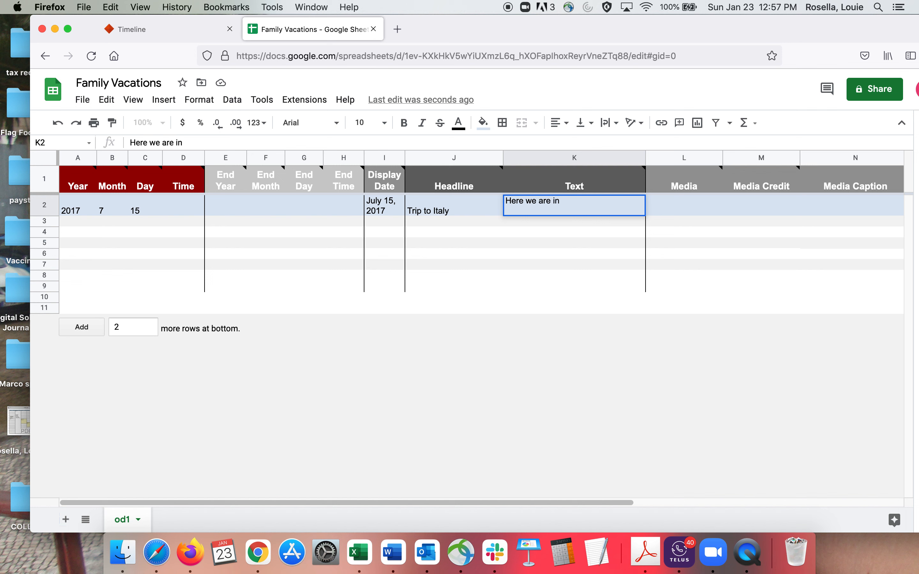
text( beautiful Rome)
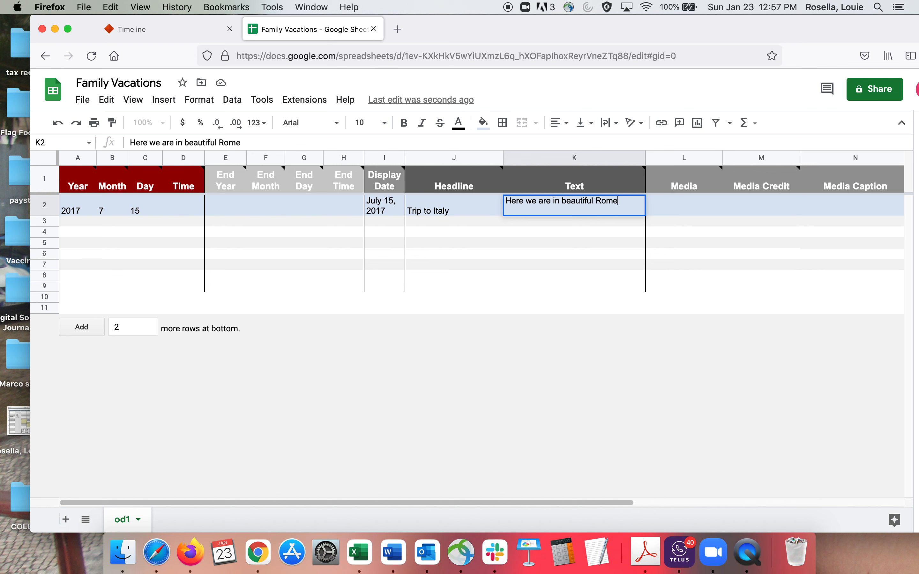
Step: Reword the start of row 2's Text so it reads "Here's is beautiful Rome"
double_click(529, 201)
drag(538, 201, 559, 201)
text(os)
key(BackSpace)
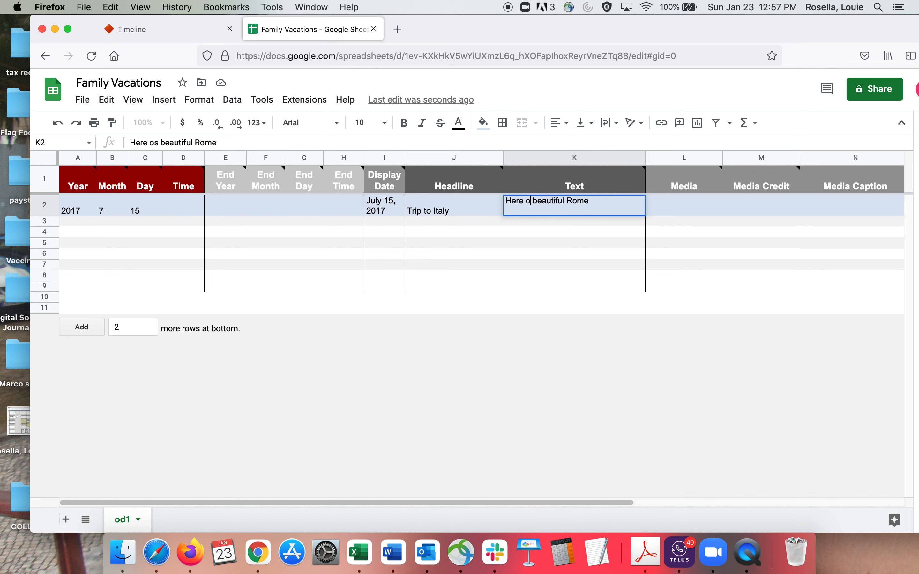
key(BackSpace)
key(BackSpace)
text('s is)
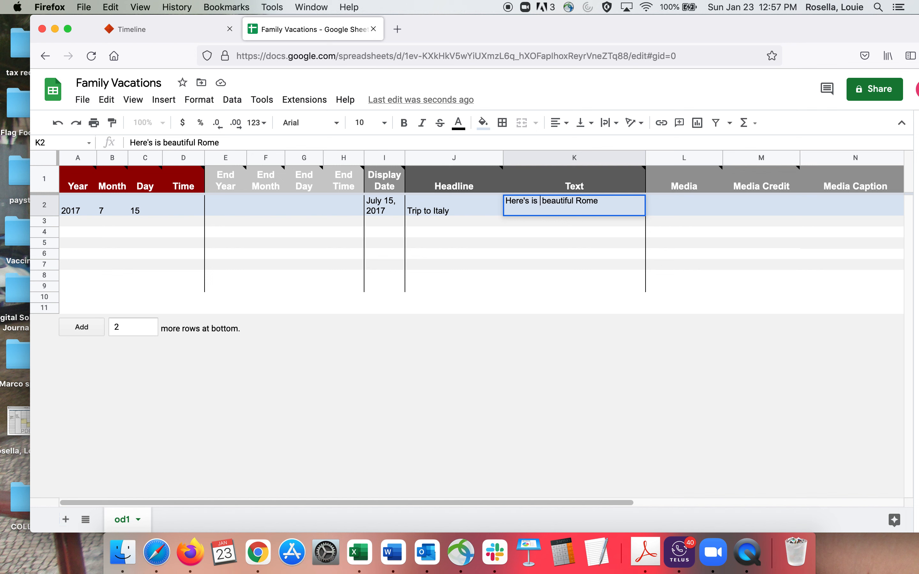
key(Delete)
Step: Append "where we spent several days" to the end of row 2's Text
click(610, 199)
text(where we spe)
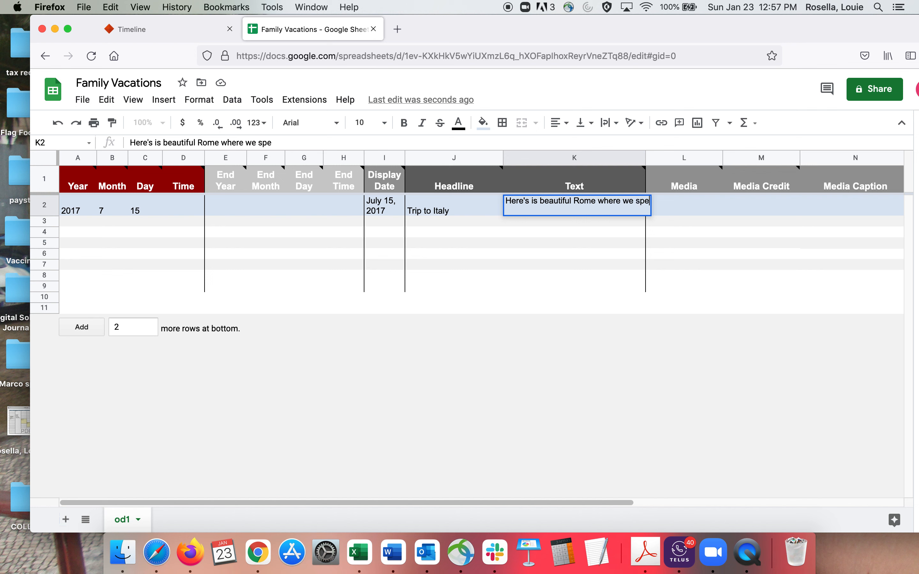
text(nt several days)
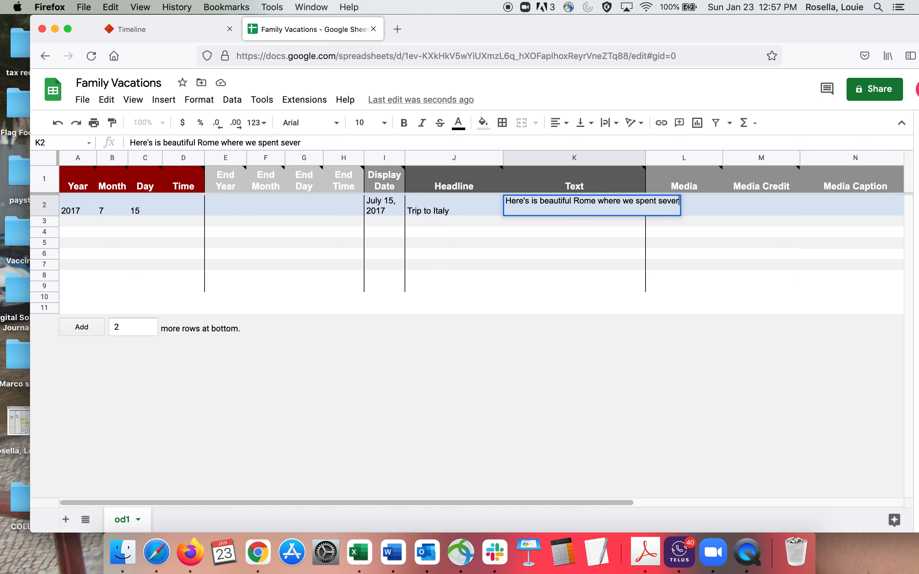
click(721, 209)
Step: Search Google for "rome skyline" in a new browser window
key(super+n)
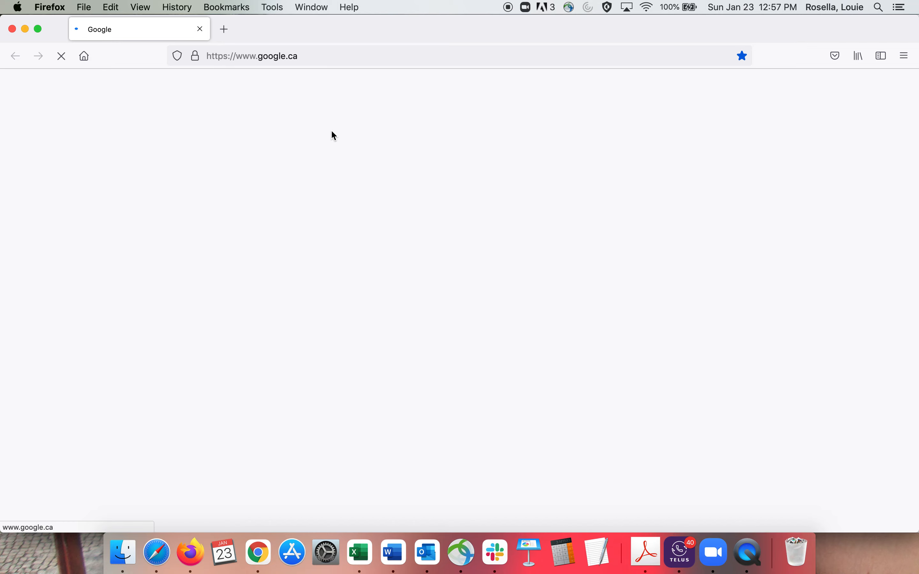
text(rome)
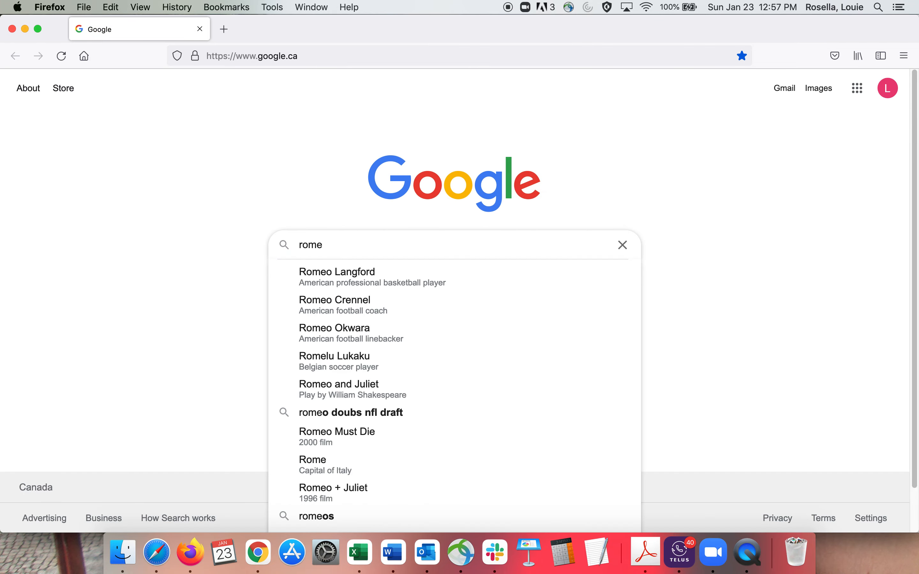
text( downt)
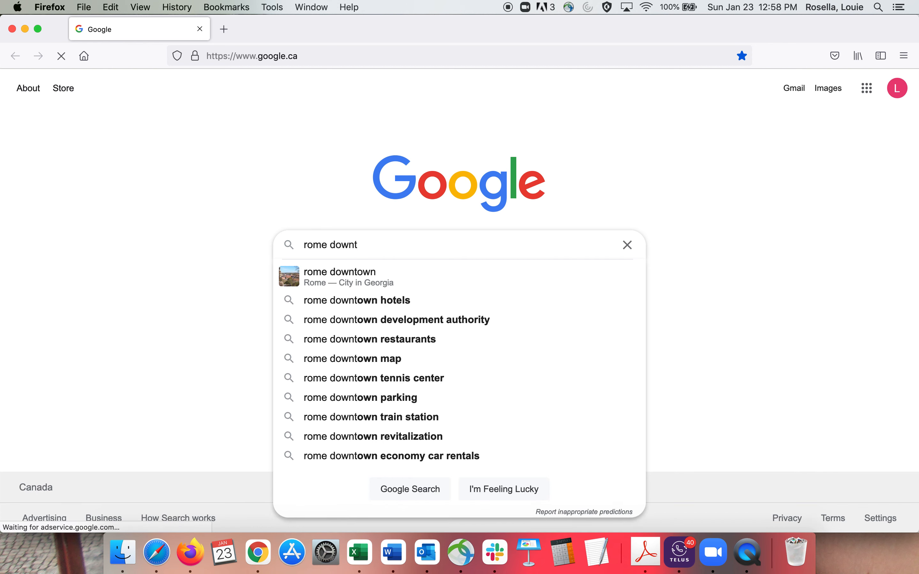
key(BackSpace)
key(BackSpace)
key(BackSpace)
key(BackSpace)
key(BackSpace)
text(skyl)
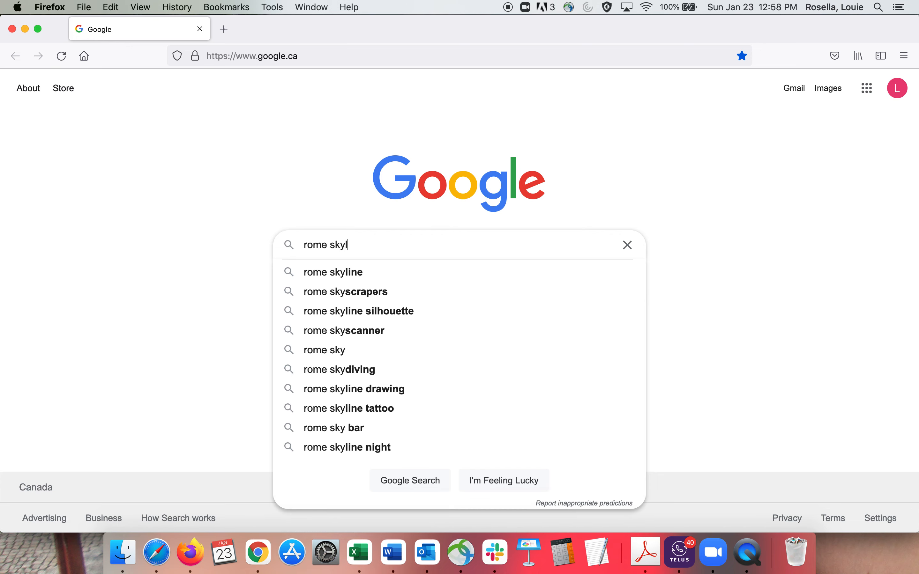
text(ine)
key(Return)
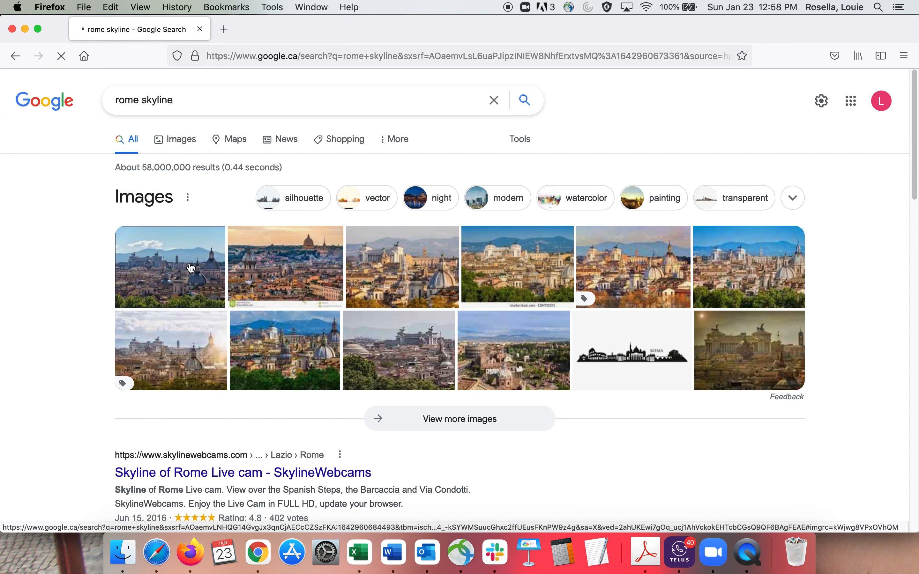
Step: Open the Flickr Rome Skyline photo from the image results and copy its image link
click(191, 268)
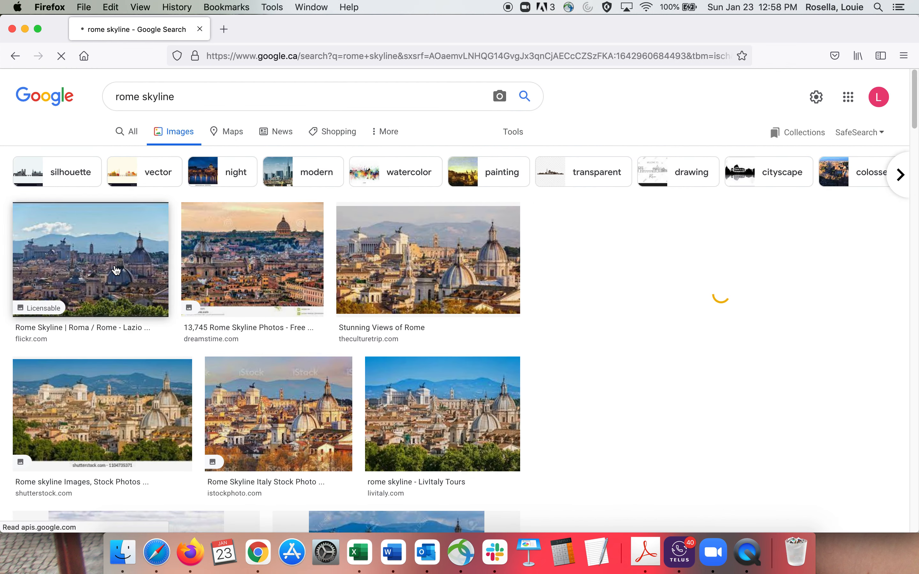
click(119, 258)
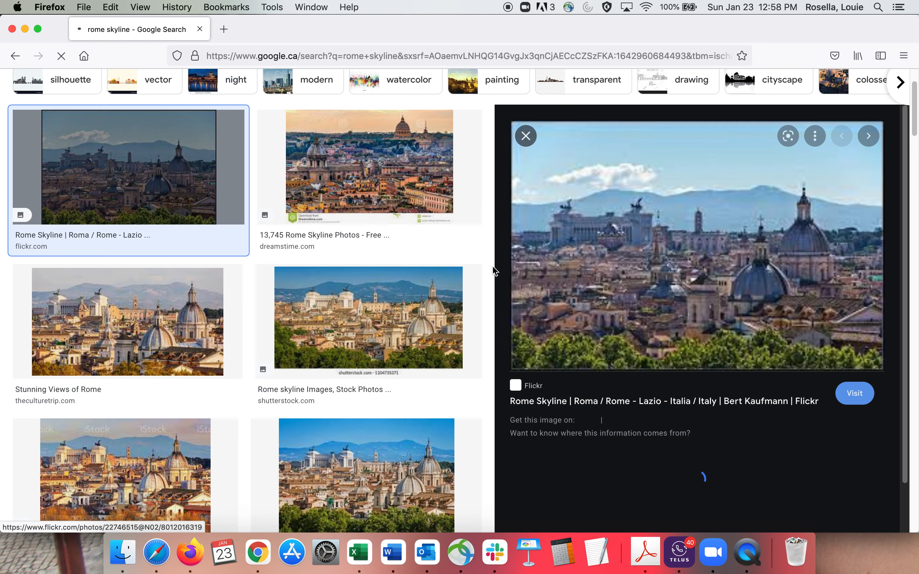
right_click(631, 259)
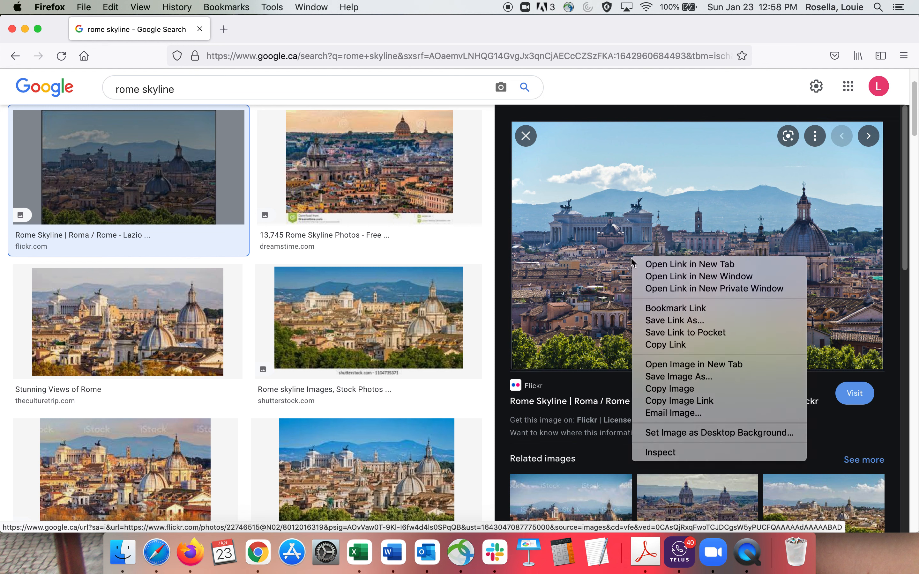
click(664, 403)
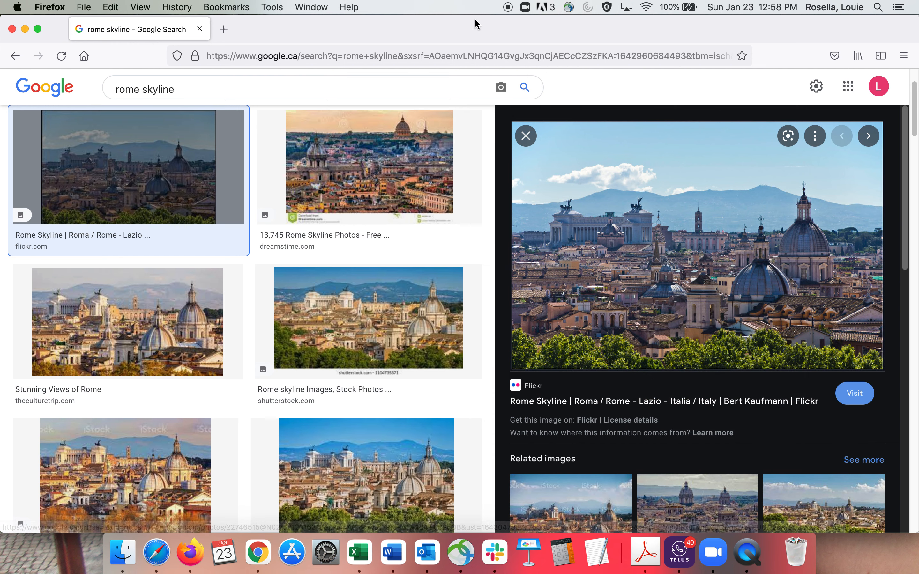
Step: Return to the Family Vacations spreadsheet and paste the copied image link as row 2's Media
drag(476, 22, 720, 54)
click(126, 238)
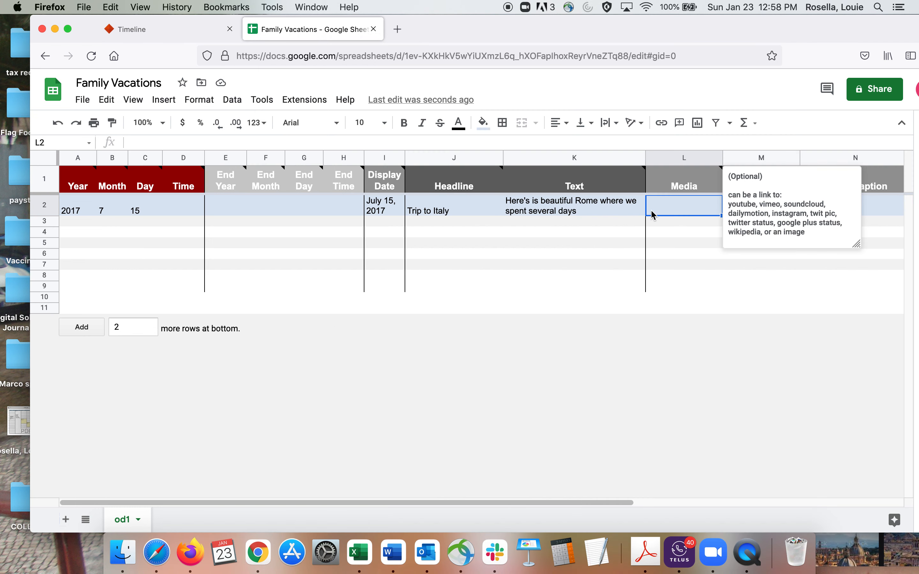
double_click(665, 213)
key(super+v)
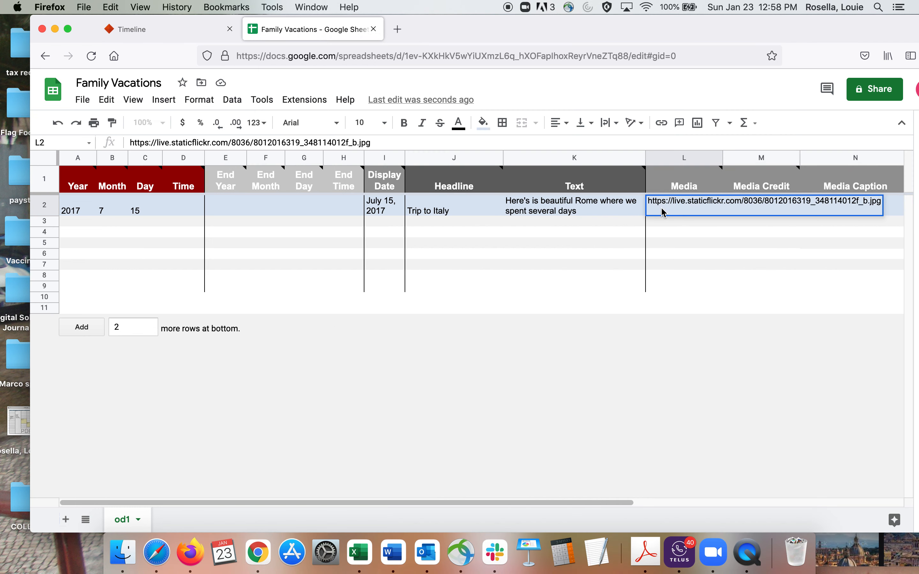
click(732, 231)
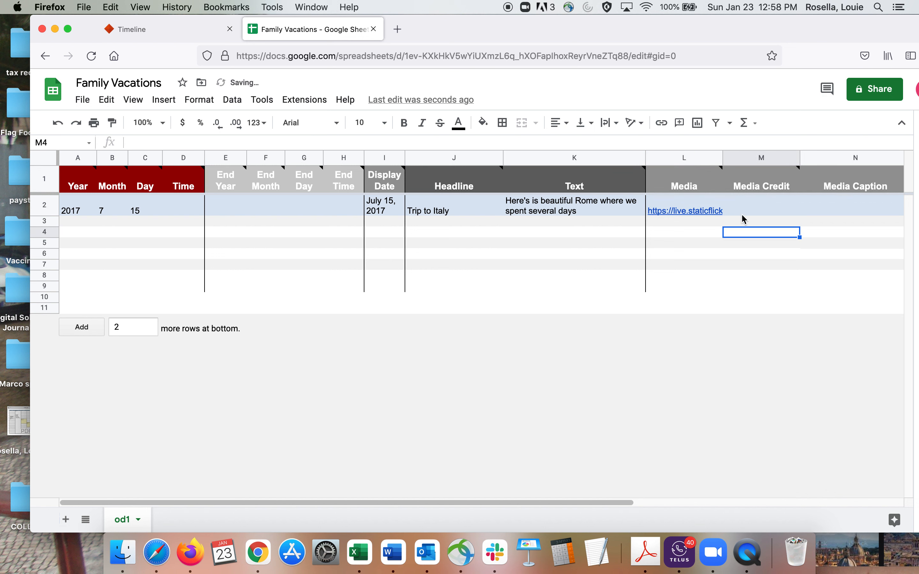
Step: Enter "Flickr" as the Media Credit in row 2
click(750, 209)
double_click(750, 210)
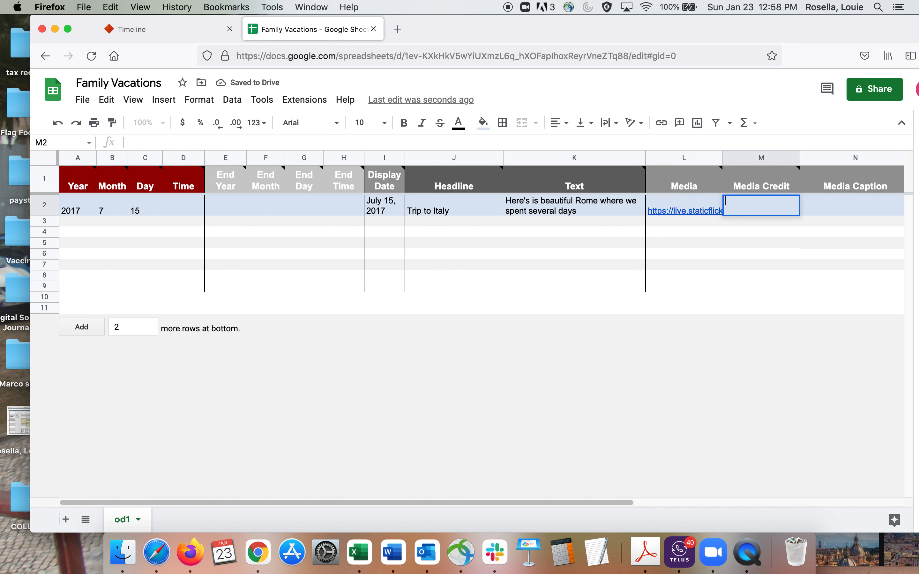
text(Flickr)
Step: Enter 2018 as the start Year in row 3
click(68, 222)
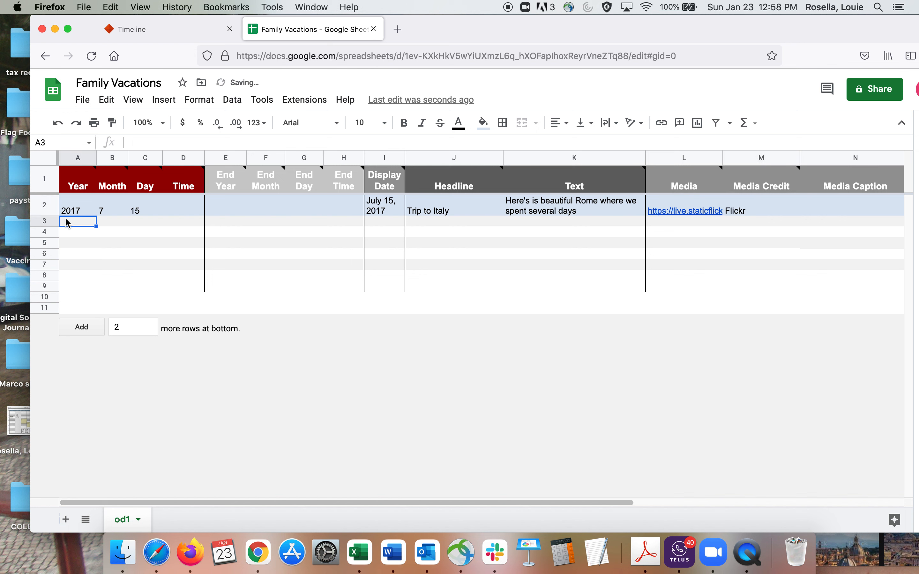
double_click(68, 221)
text(2018)
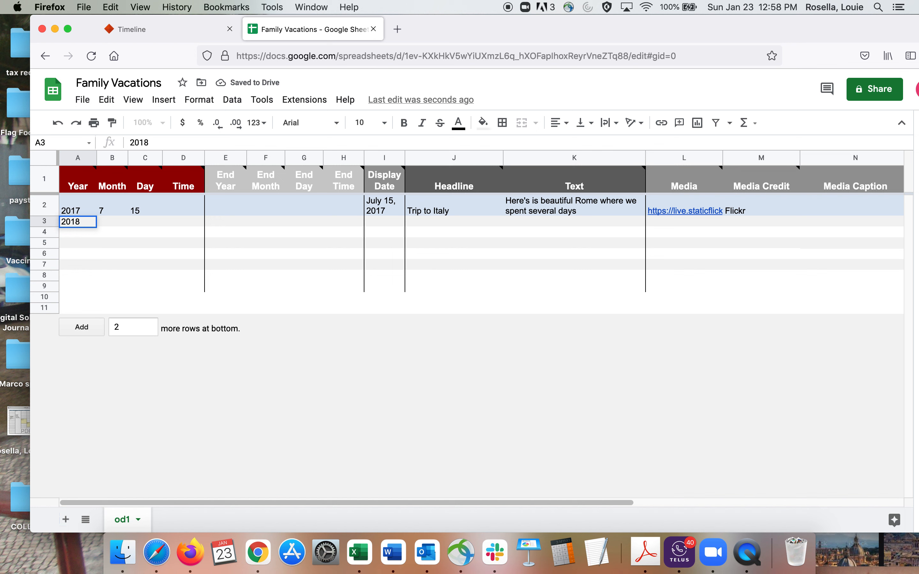
Step: Set row 3's start Month to 8 and its start Day to 22
click(106, 227)
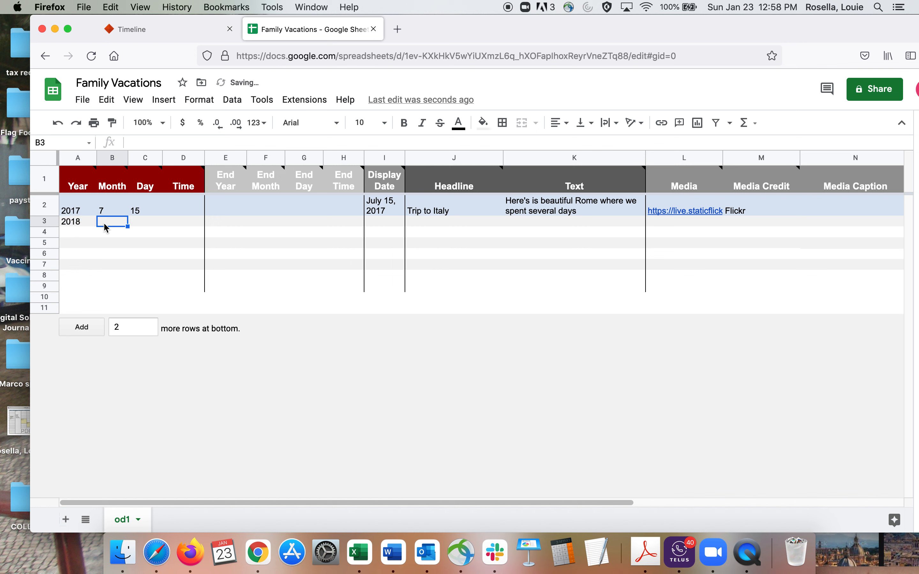
double_click(104, 223)
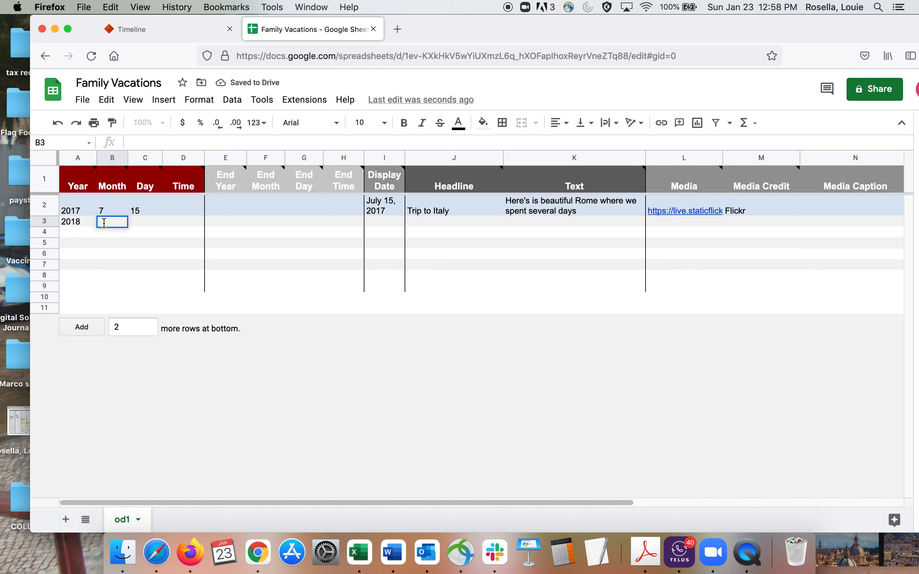
text(8)
click(144, 224)
double_click(142, 220)
text(22)
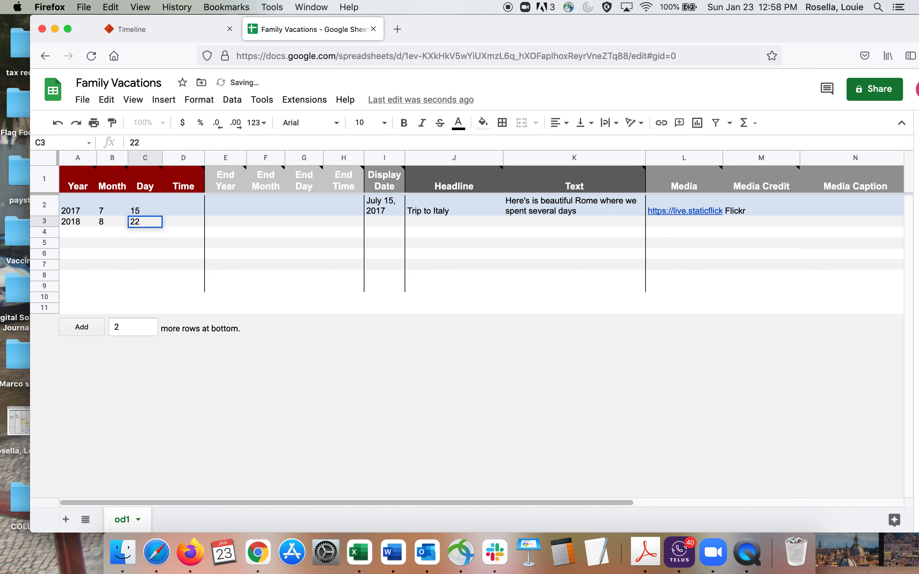
Step: Enter "August 22, 2018" as the Display Date in row 3
click(379, 220)
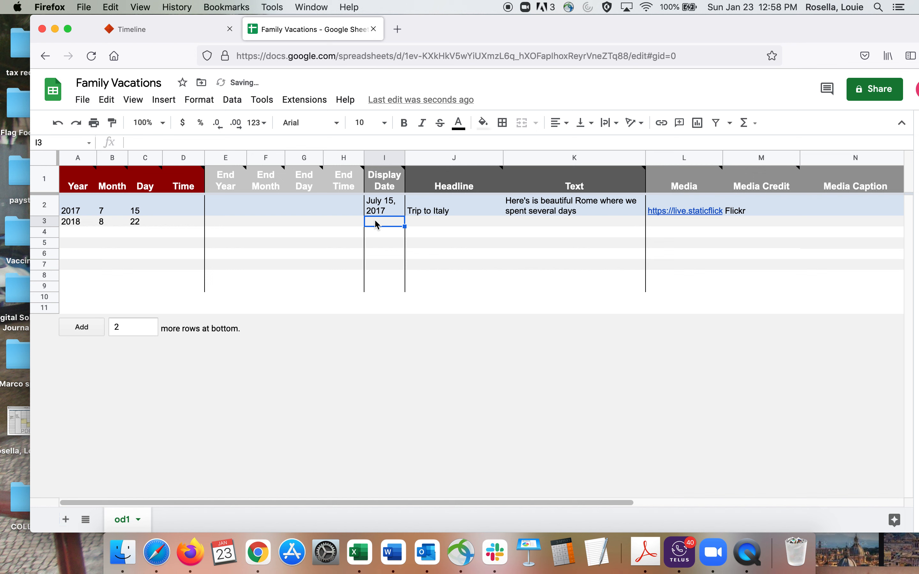
double_click(375, 220)
text(August )
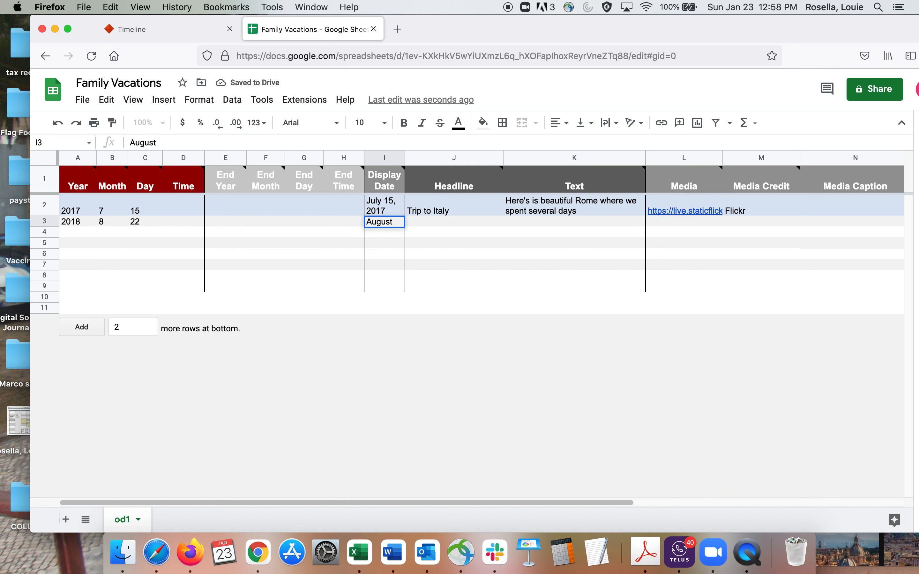
text(22, 2018)
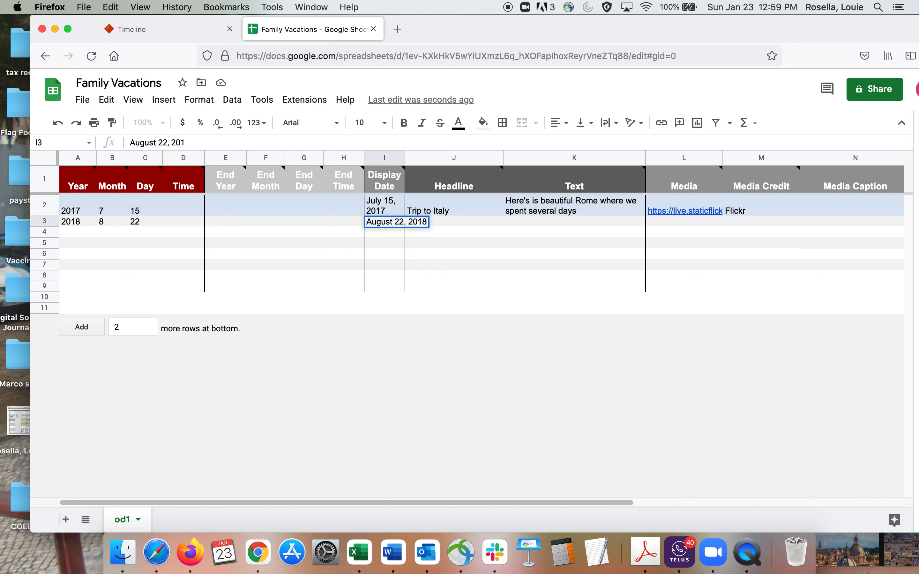
Step: Set row 2's End Year to 2017 and its End Month to August
click(224, 211)
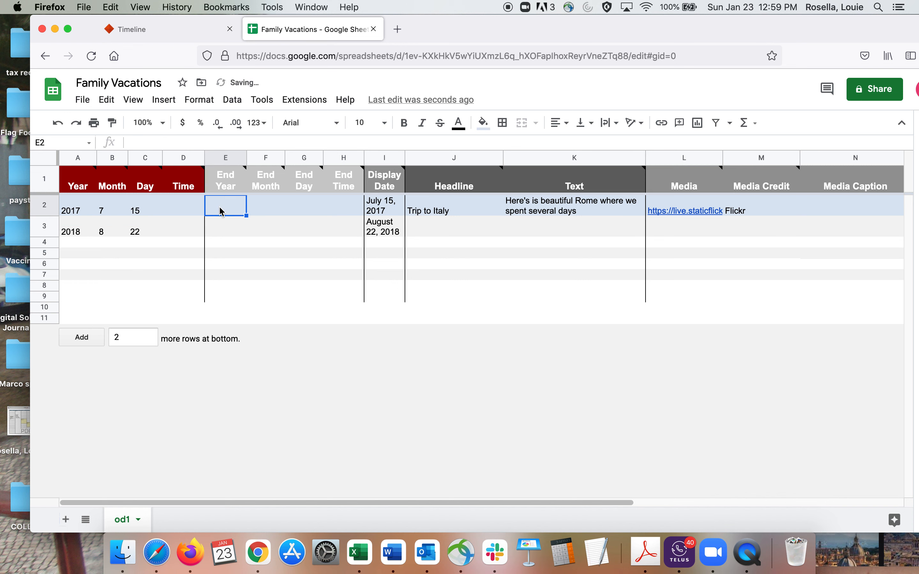
double_click(221, 211)
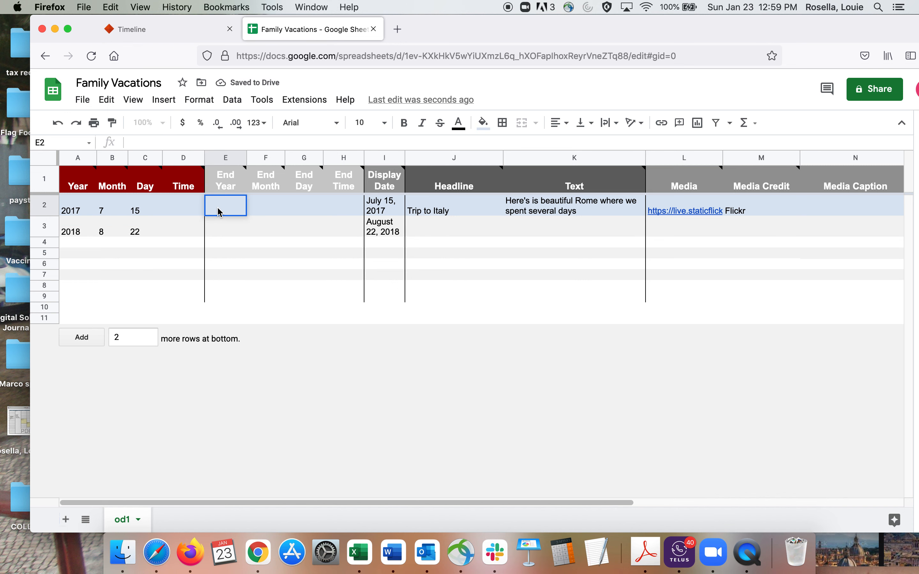
text(2017)
click(267, 212)
double_click(267, 211)
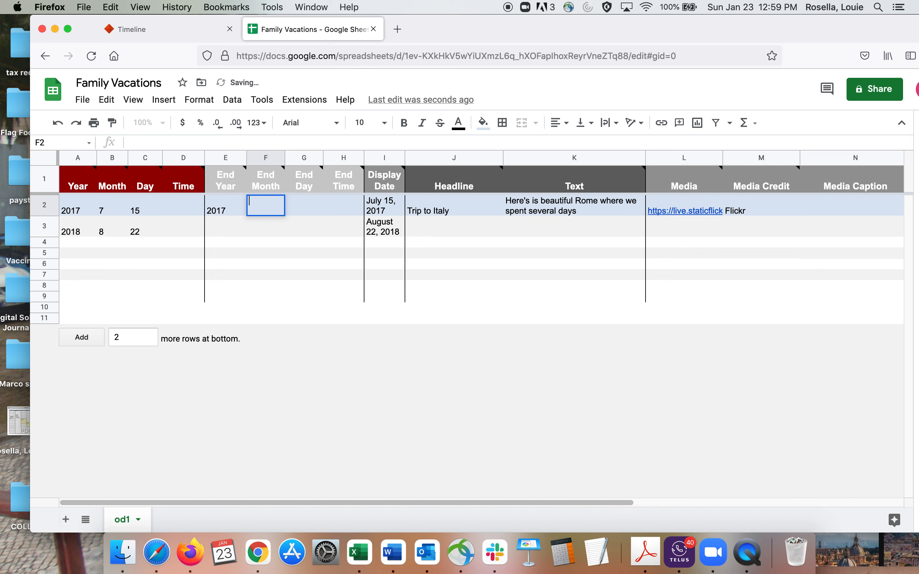
text(August)
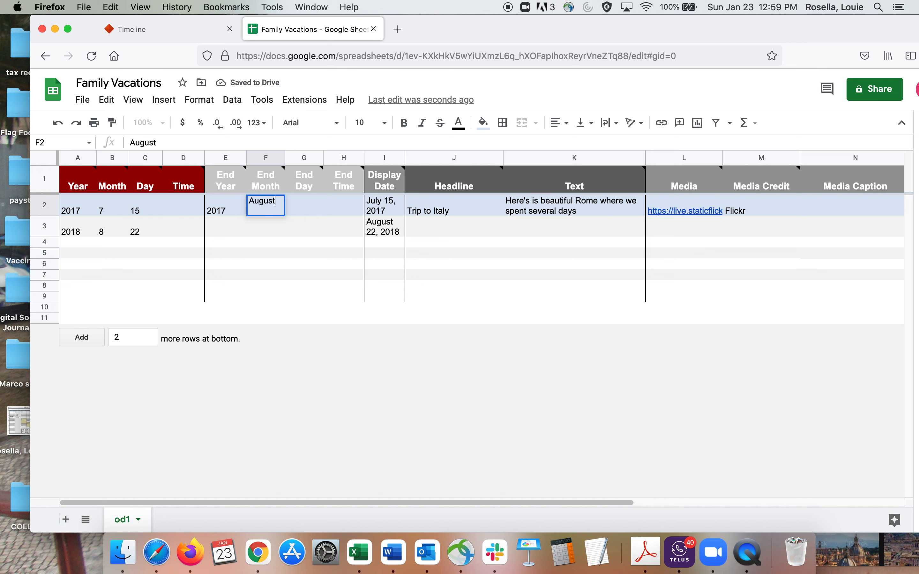
Step: Enter 9 as the End Day in row 2
click(303, 207)
double_click(304, 206)
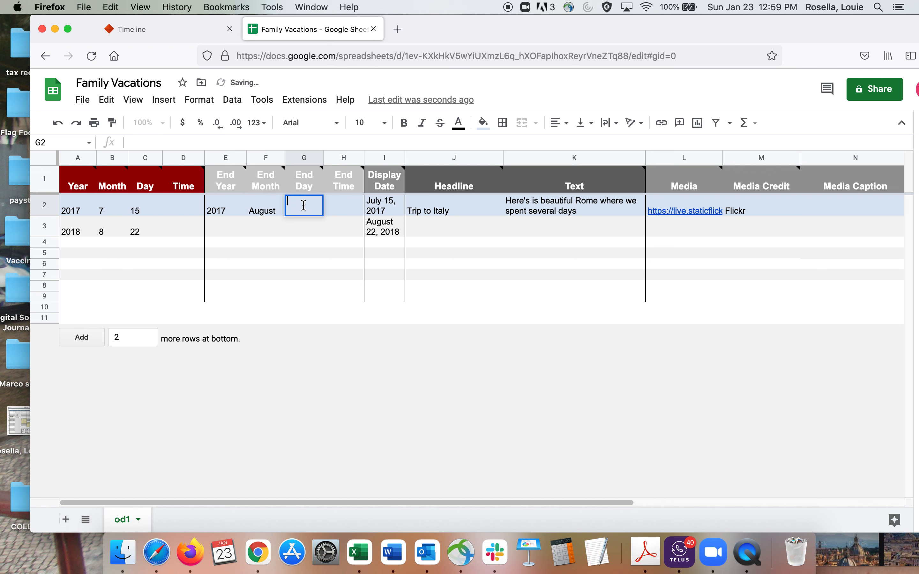
text(9)
click(342, 213)
Step: Change the Display Date in row 2 to "July 15 to August 9, 2017"
click(395, 209)
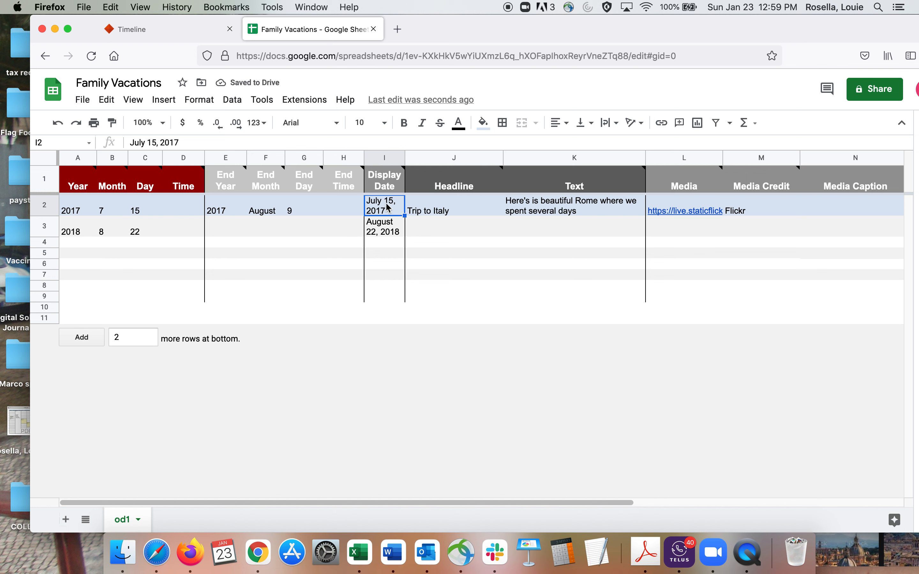
double_click(397, 200)
key(BackSpace)
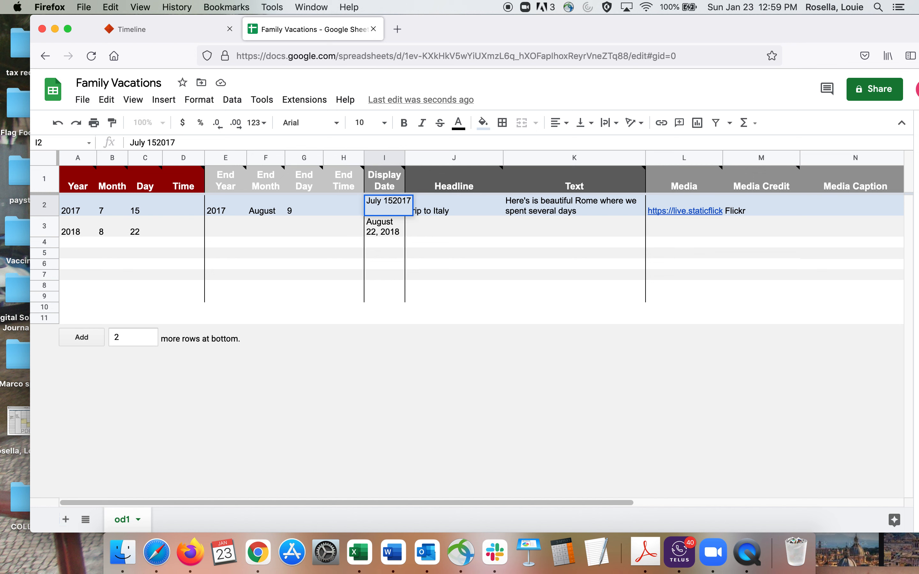
text(toAugust)
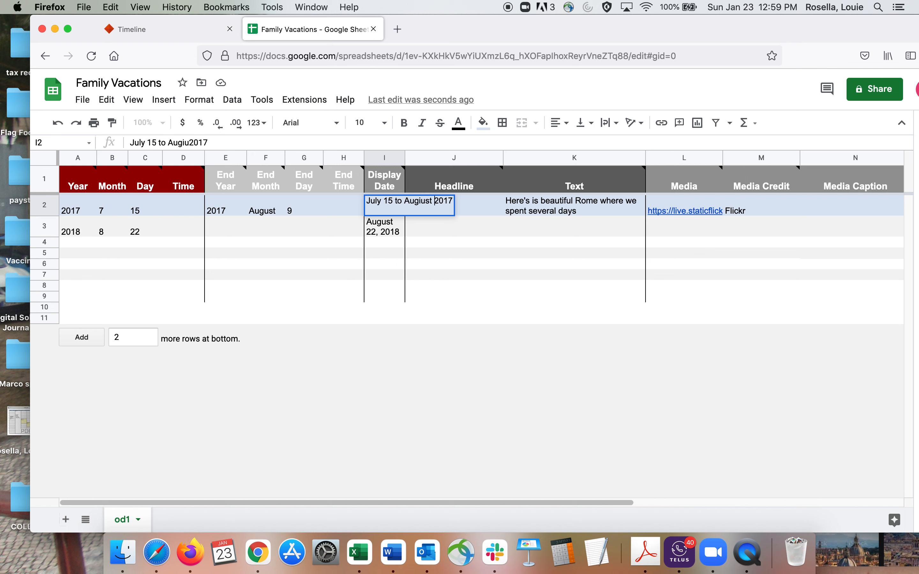
key(BackSpace)
key(BackSpace)
key(BackSpace)
text(ust 9,)
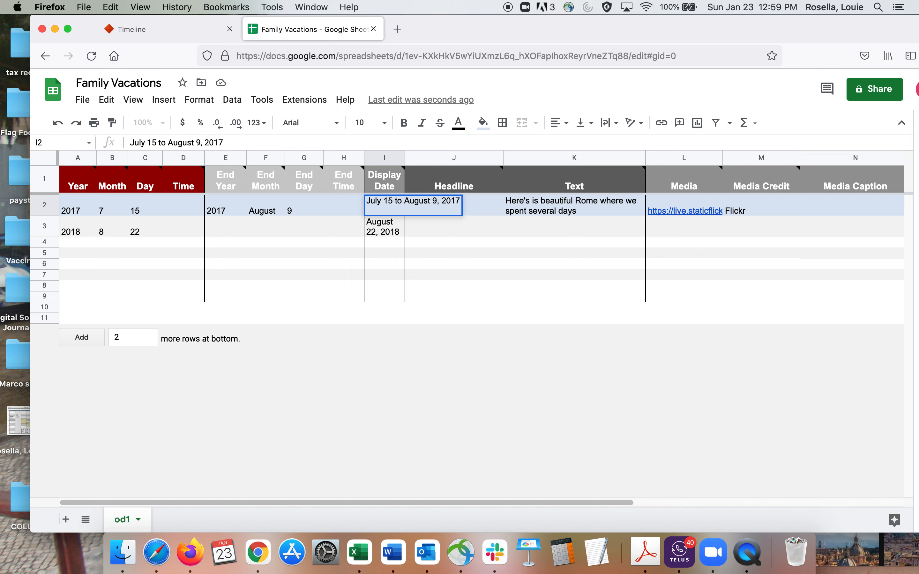
Step: Change the Display Date in row 3 to "August 22 to Sept. 5, 2018"
click(376, 235)
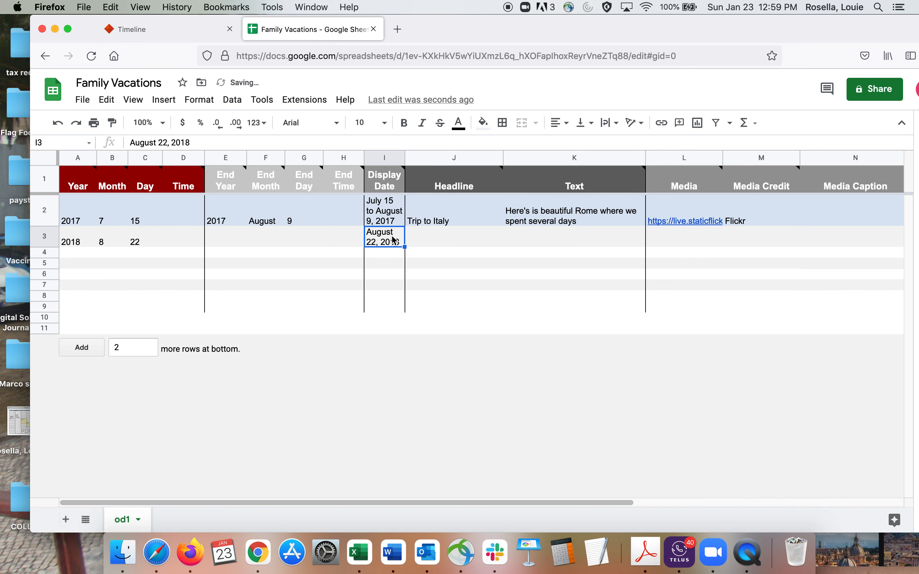
double_click(377, 246)
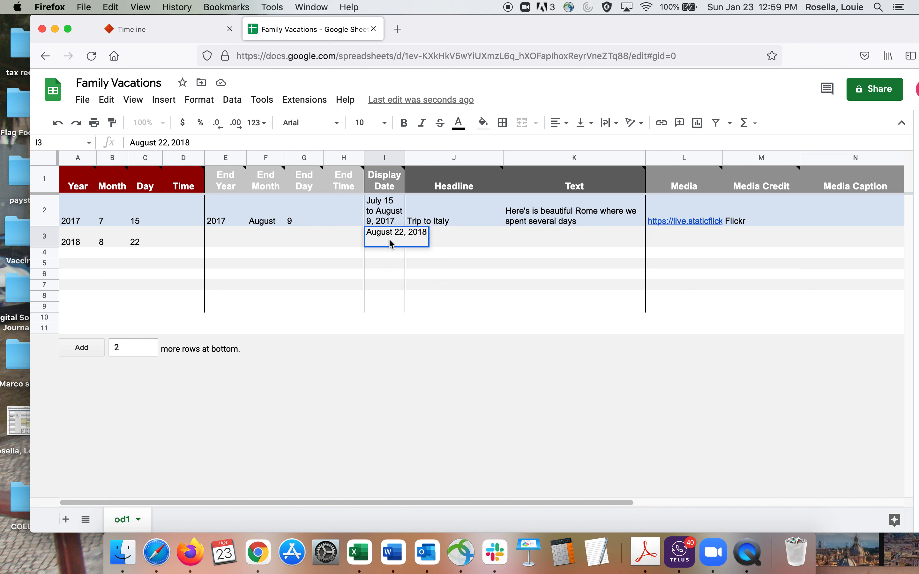
click(406, 242)
key(BackSpace)
text(to Sept)
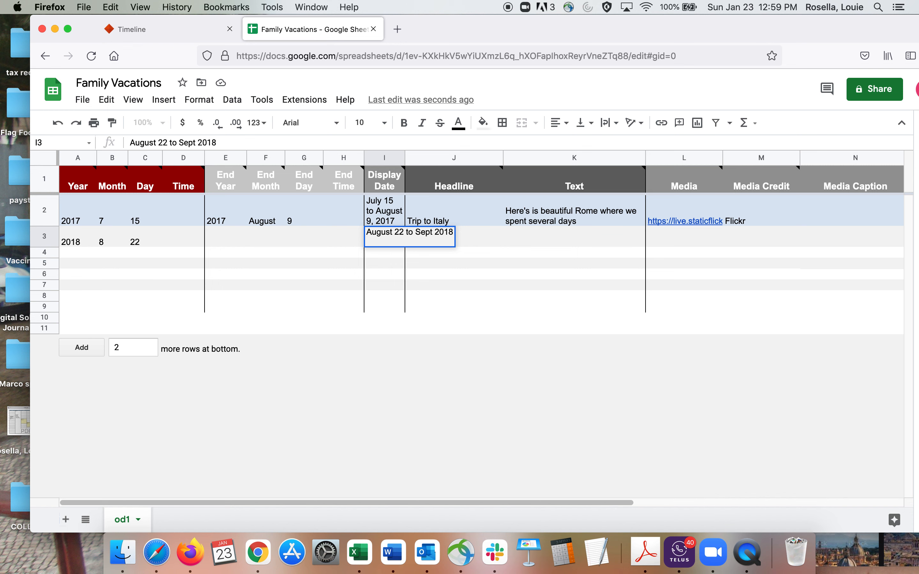
text(. 5,)
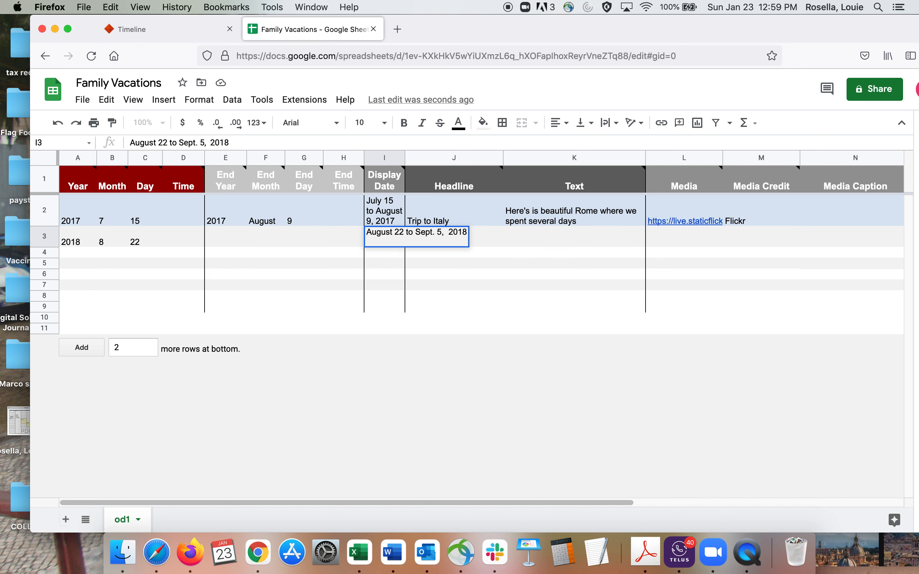
Step: Set row 3's End Year to 2017 and its End Month to 09
click(218, 244)
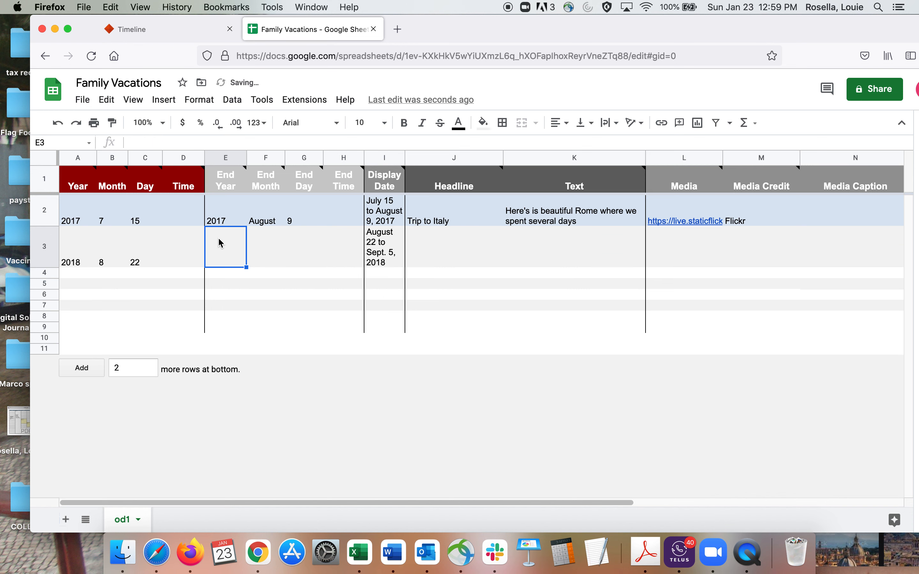
text(2017)
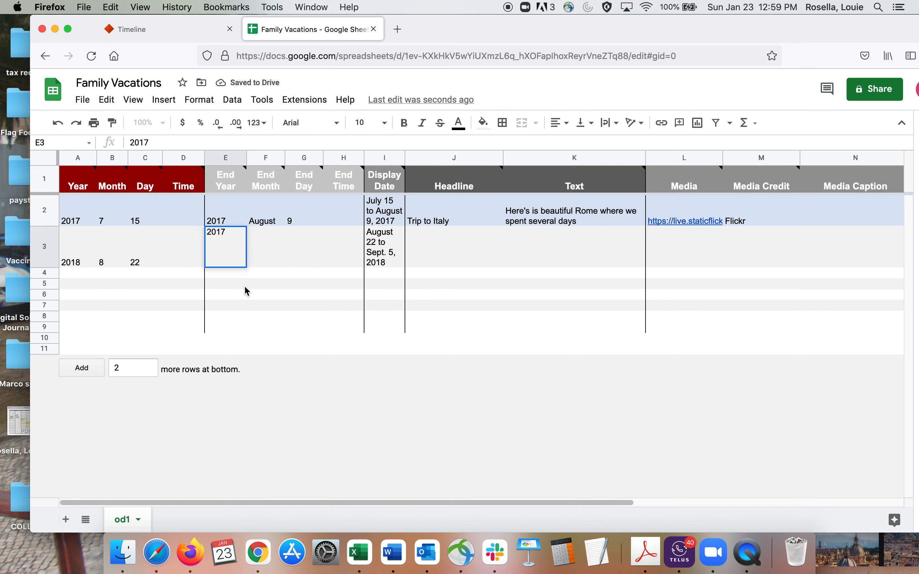
click(263, 264)
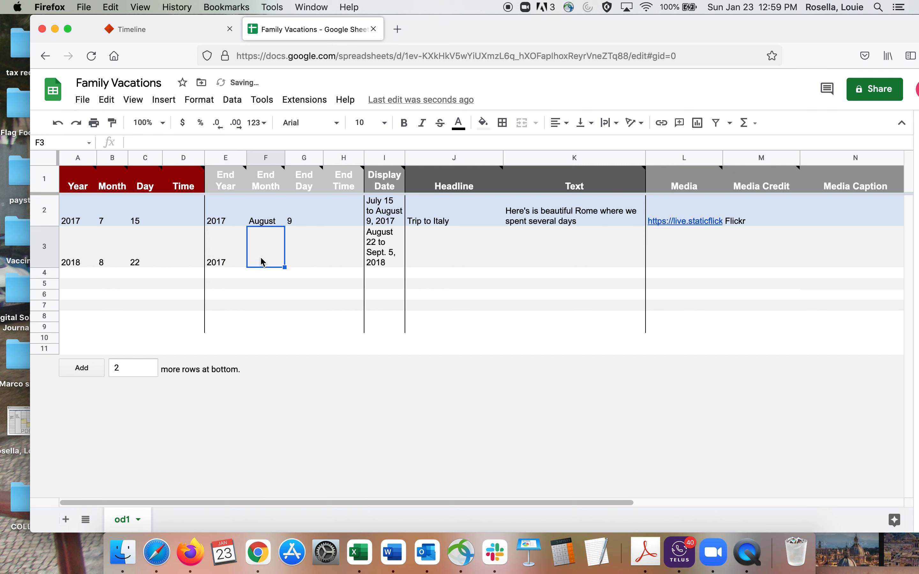
text(S)
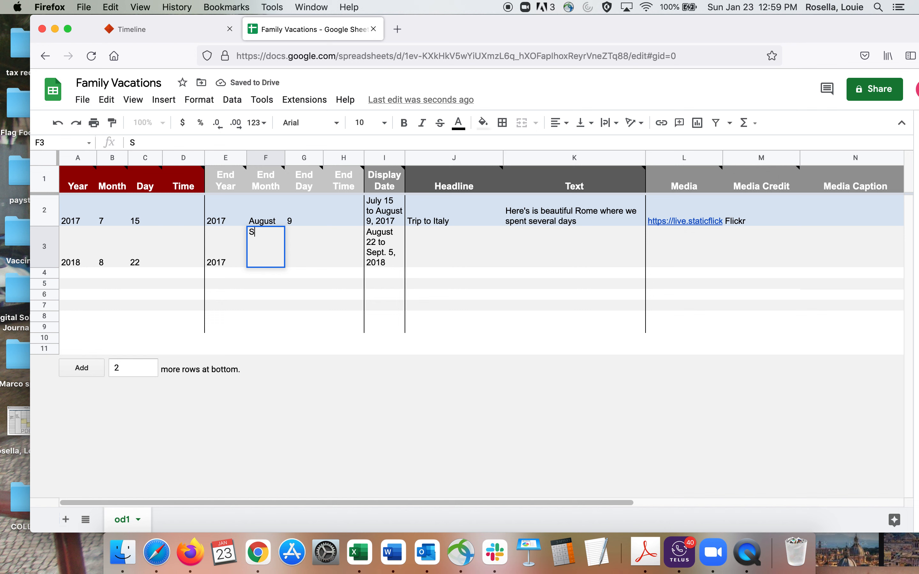
text(eptember)
double_click(265, 229)
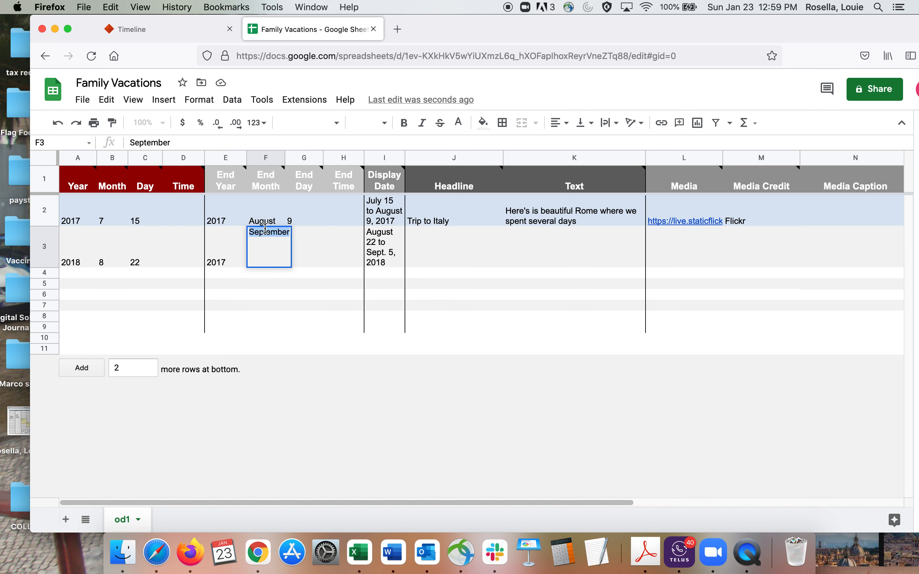
text(09)
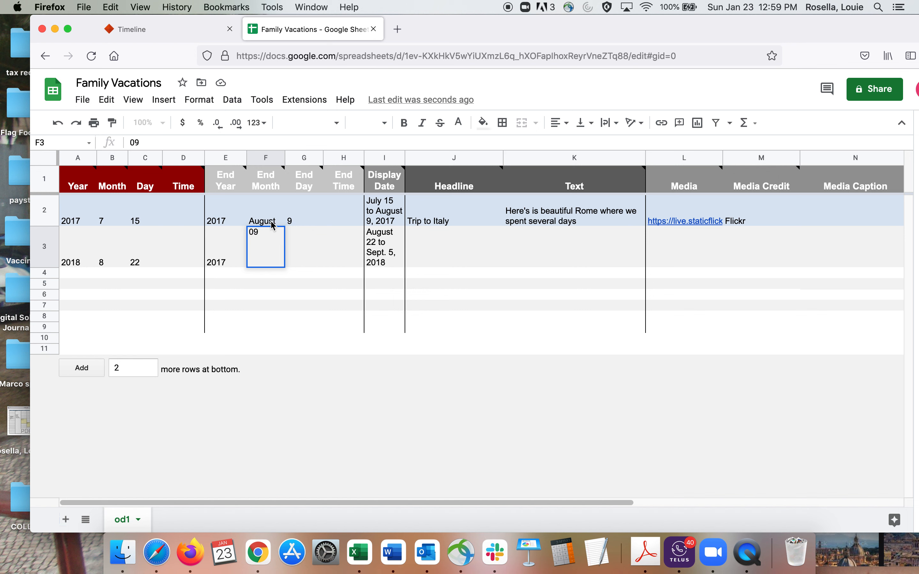
Step: Replace the End Month in row 2 with the number 08
click(272, 225)
double_click(267, 223)
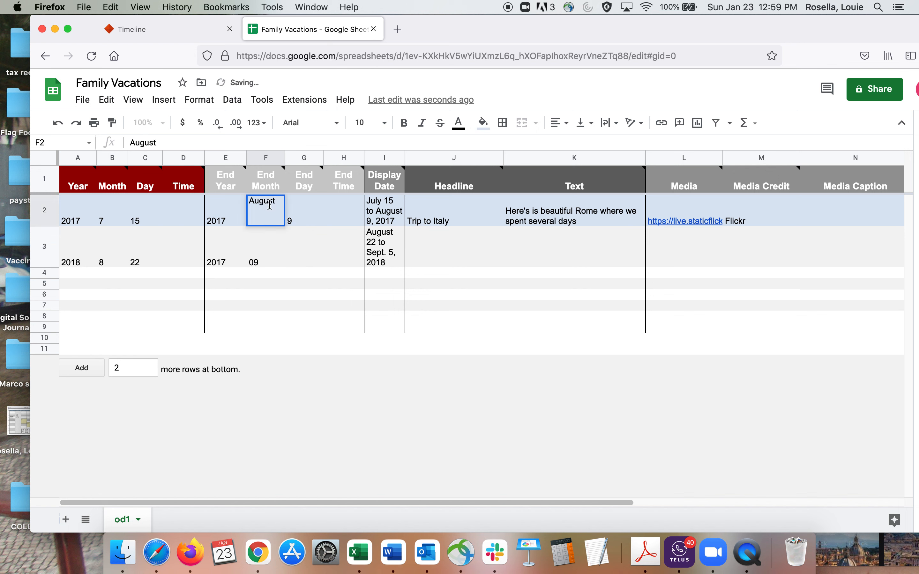
double_click(255, 202)
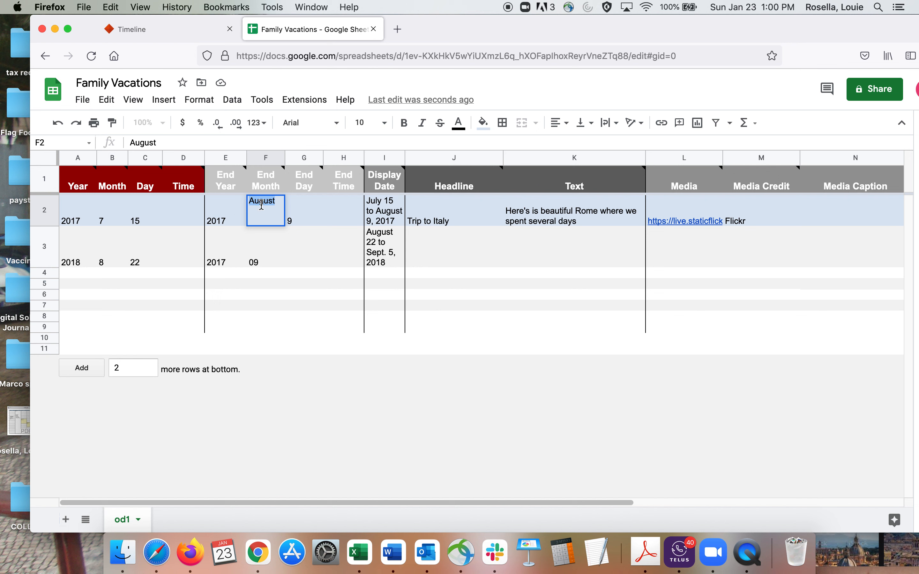
text(08)
click(296, 220)
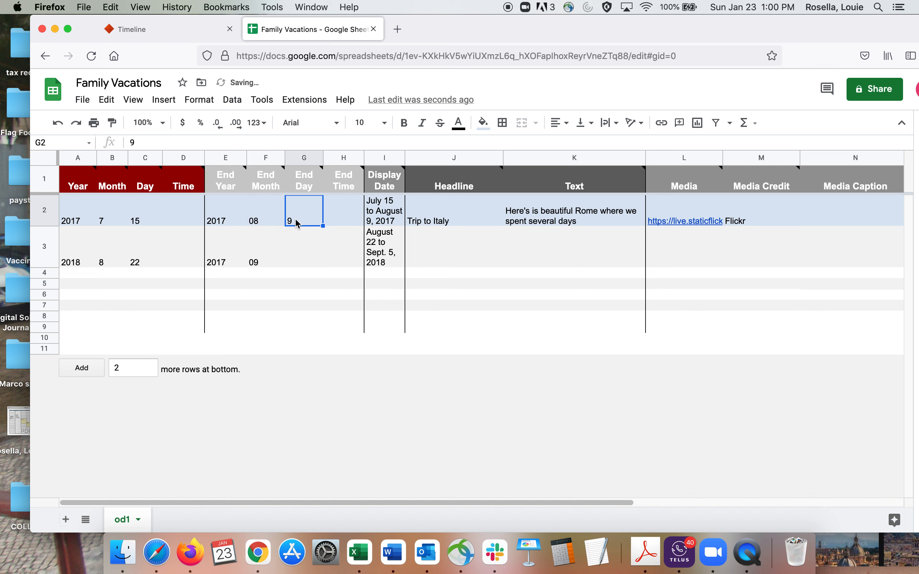
Step: Enter 5 as the End Day in row 3
click(255, 264)
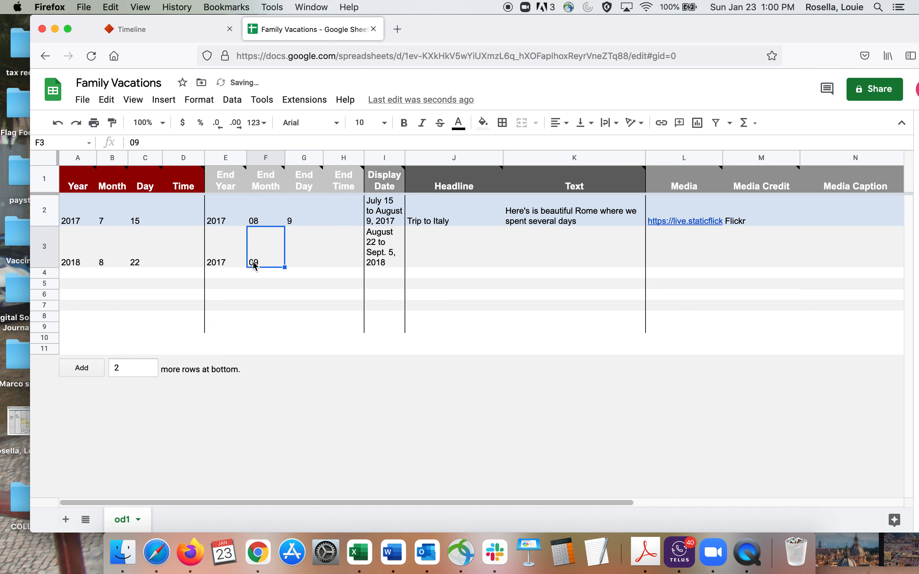
click(307, 265)
double_click(307, 264)
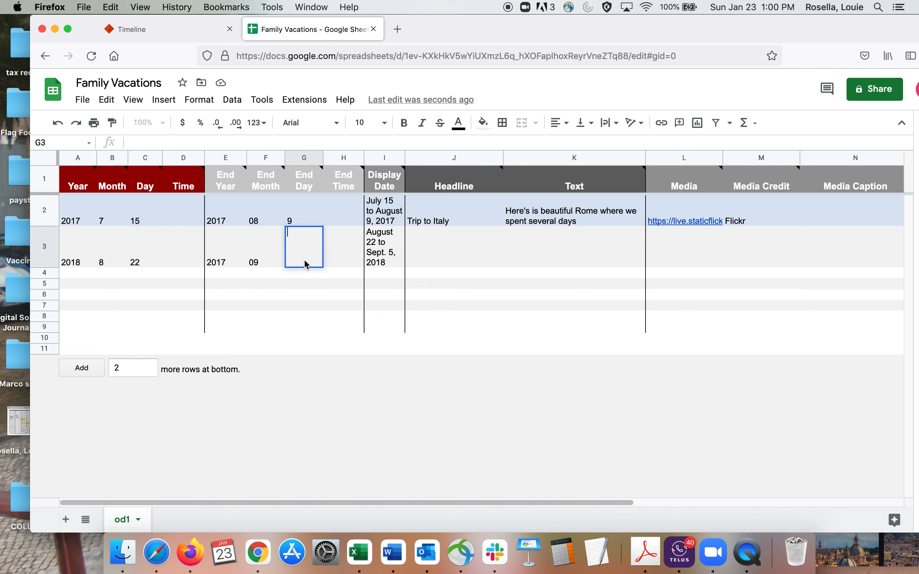
text(5)
Step: Enter "Trip to east coast in Canada" as the Headline in row 3
click(431, 258)
double_click(424, 261)
text(Trip to east)
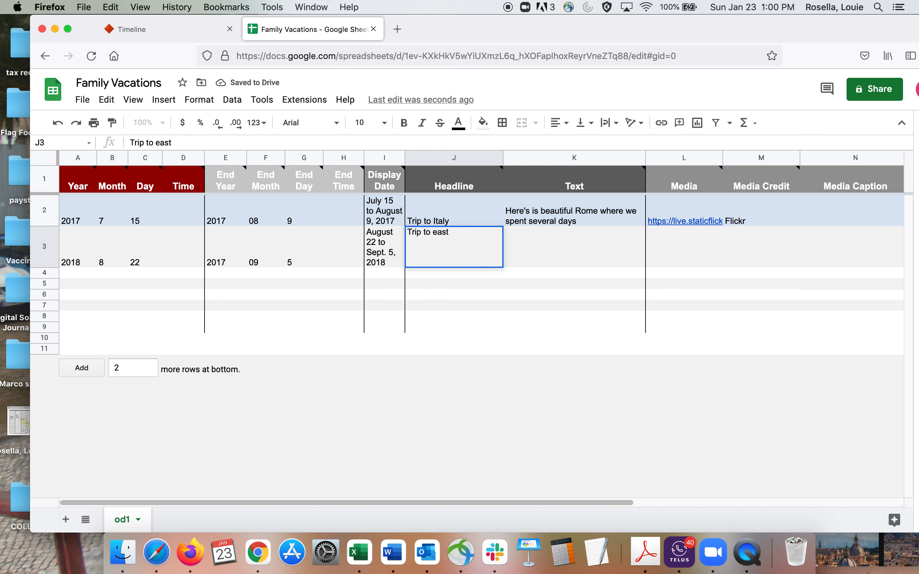
text( coast in Canada)
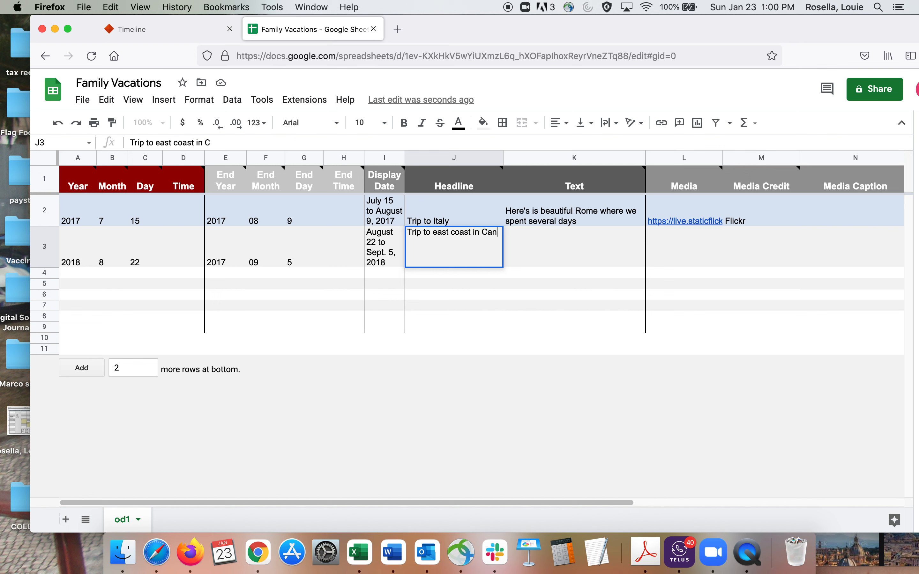
Step: Begin row 3's Text with "We also went to the East Coast,", capitalizing "East"
click(549, 260)
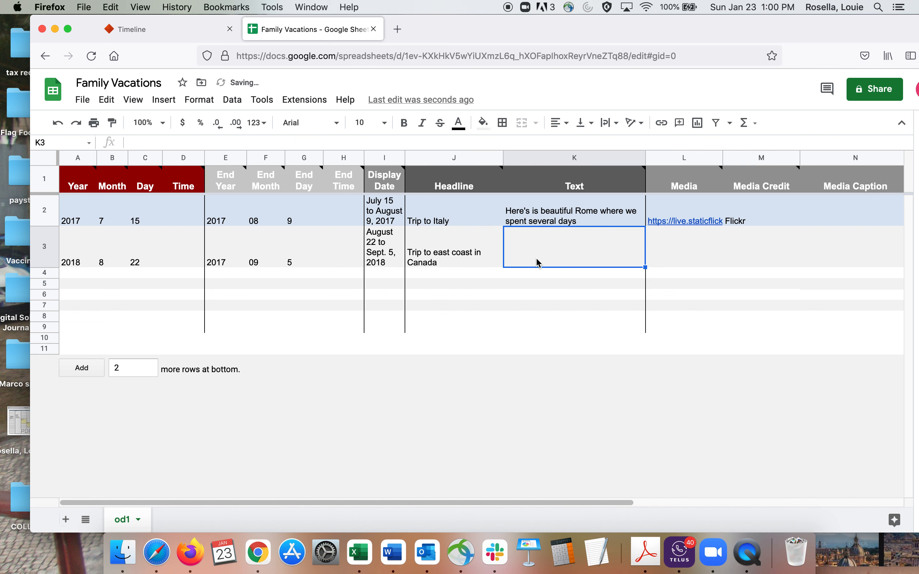
double_click(530, 252)
text(We)
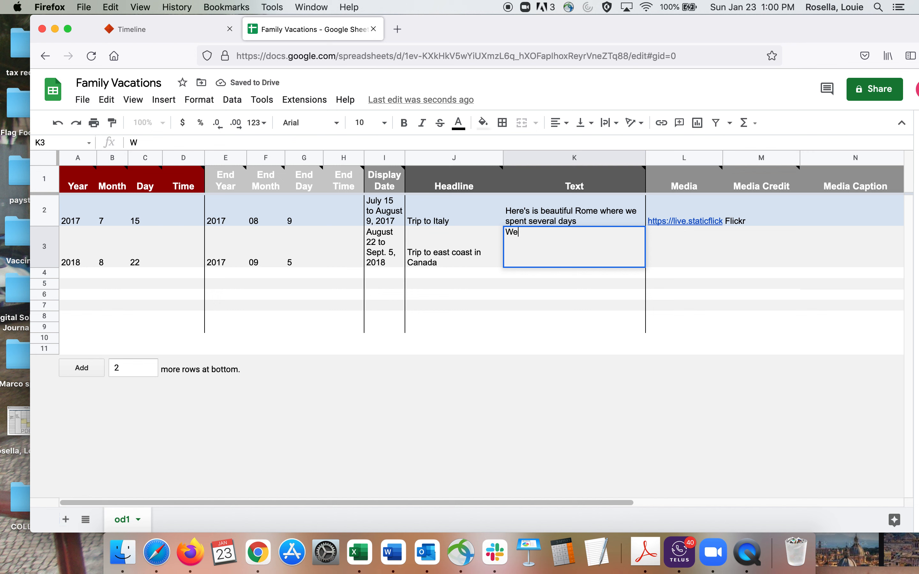
text( also went to the)
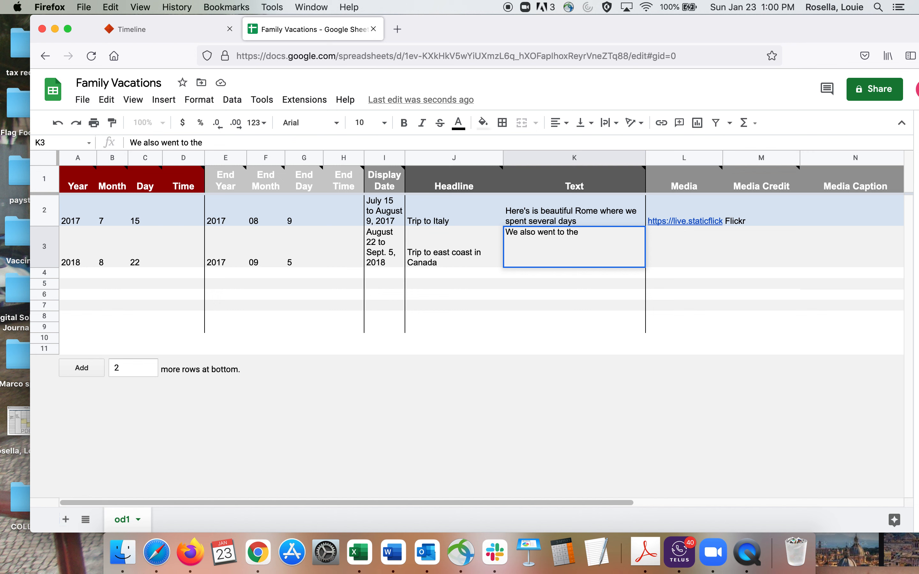
text( east Coast,)
click(582, 232)
key(BackSpace)
text(E)
Step: Continue row 3's Text with "including Nova Scotia, New Brunswick and PEI"
click(629, 235)
text(inc)
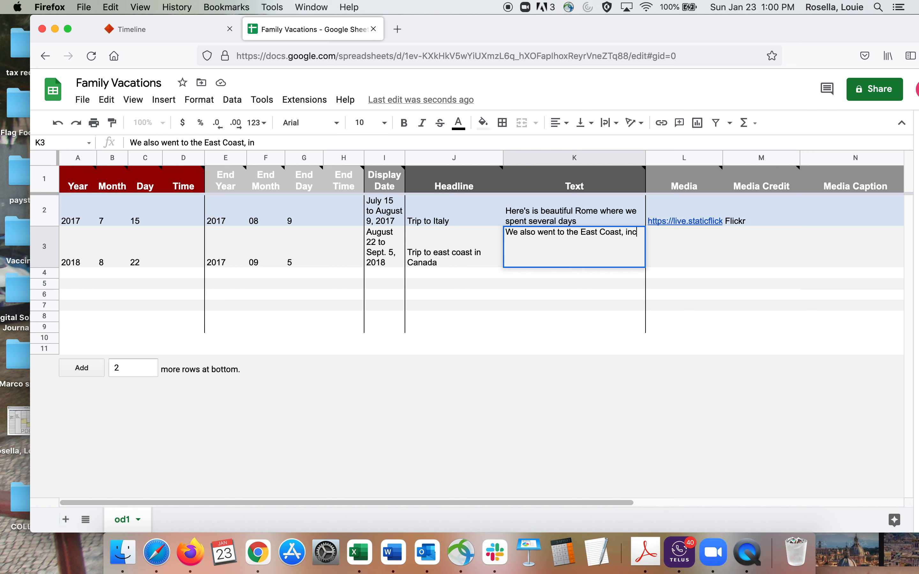
text(luding Nova Sc)
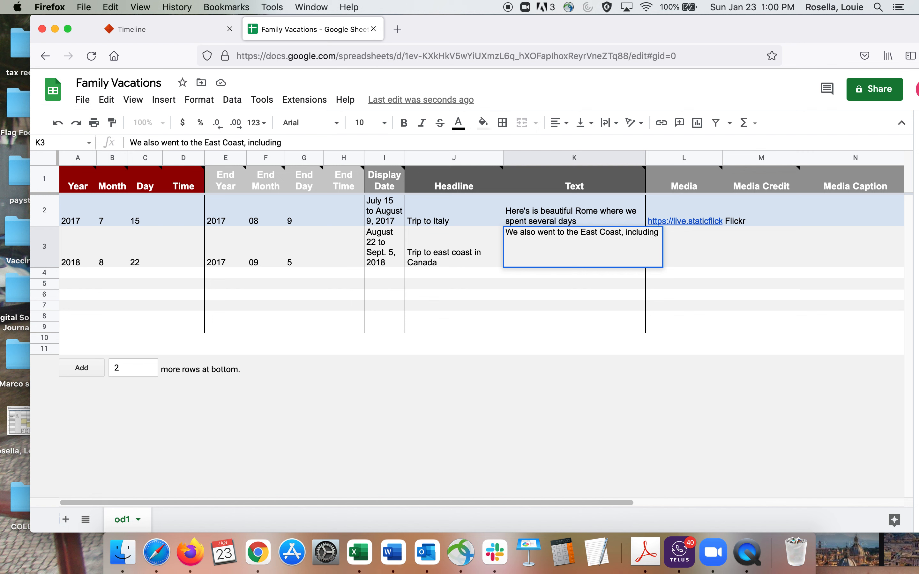
text(ot)
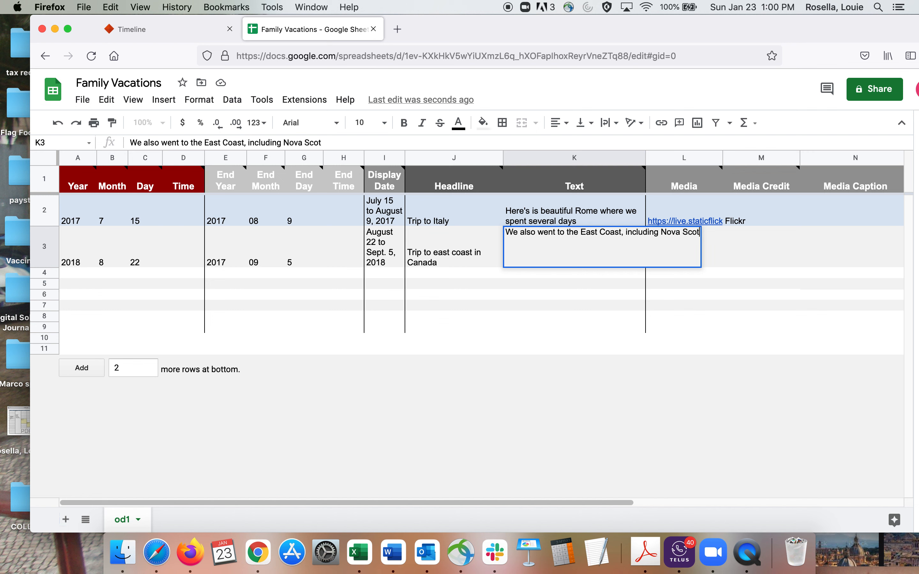
text(ia, New )
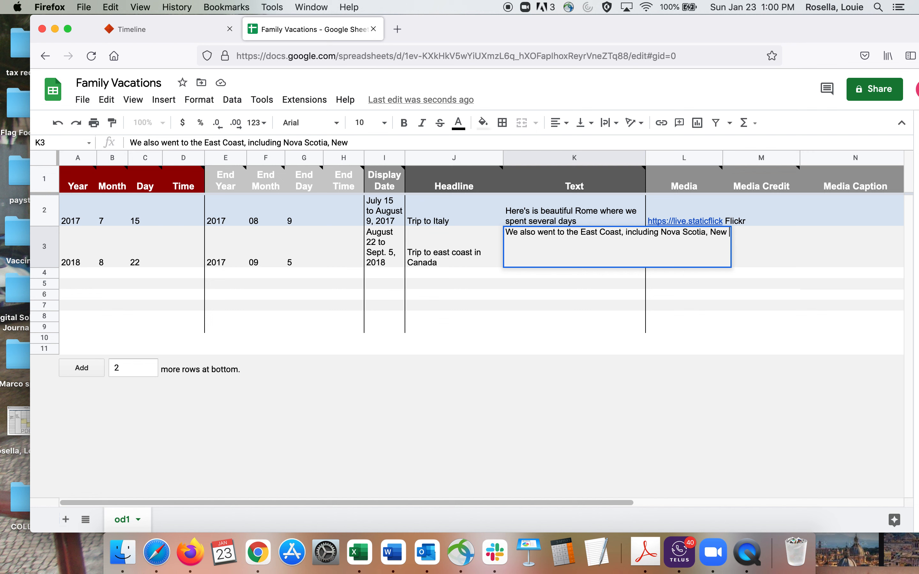
text(Brunsw)
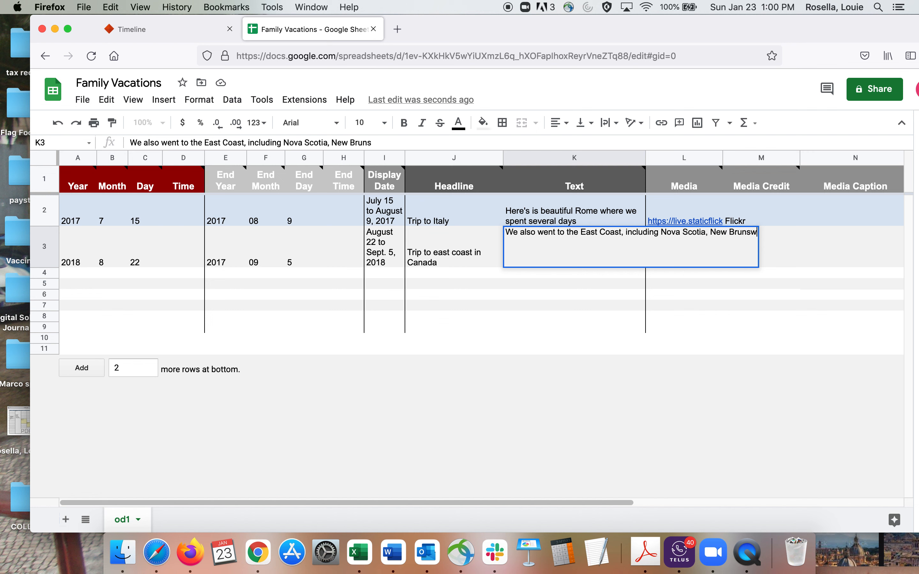
text(ick and PEI)
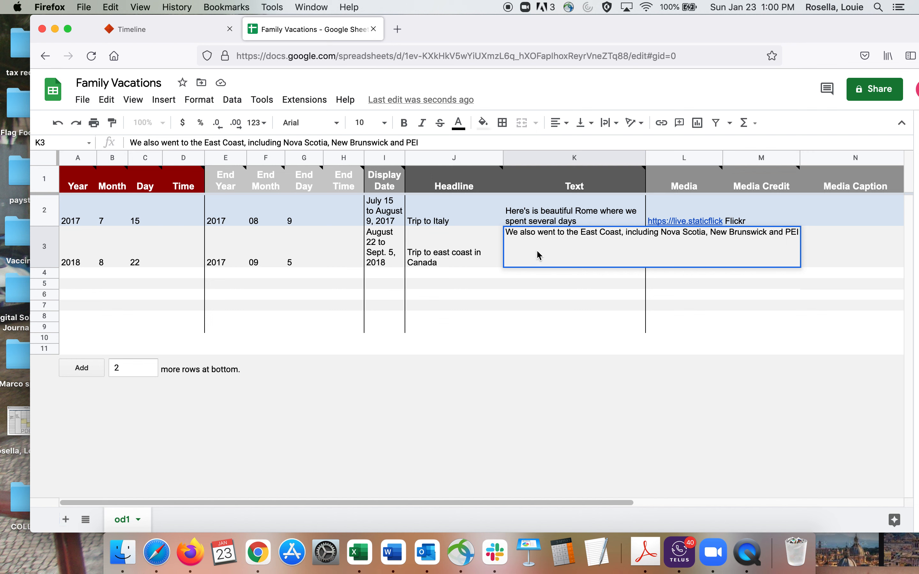
Step: Punctuate the province abbreviation as "P.E.I." in row 3's Text and commit the entry
click(791, 237)
text(.)
click(797, 233)
text(.E.I.)
key(Return)
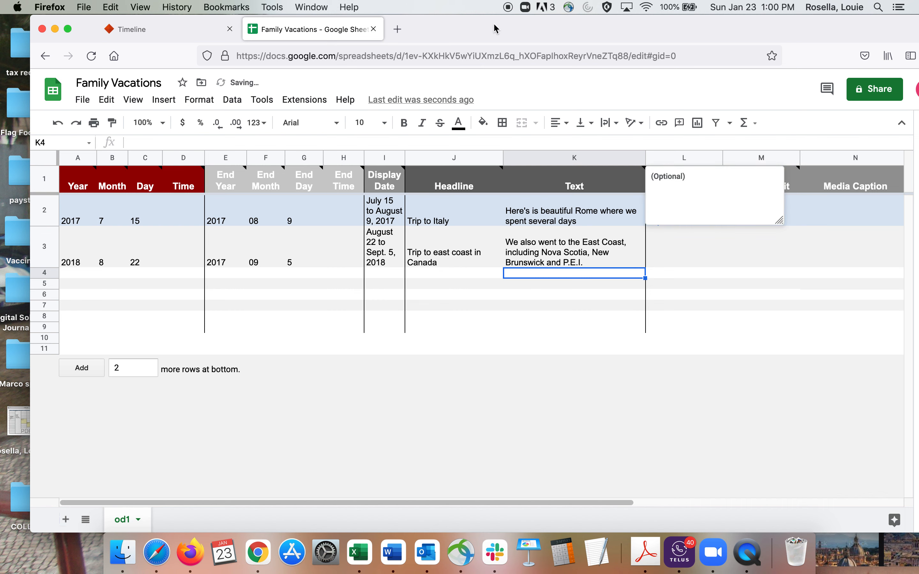
Step: Search Google for "east coast canada" in a new browser window and show the image results
key(super+n)
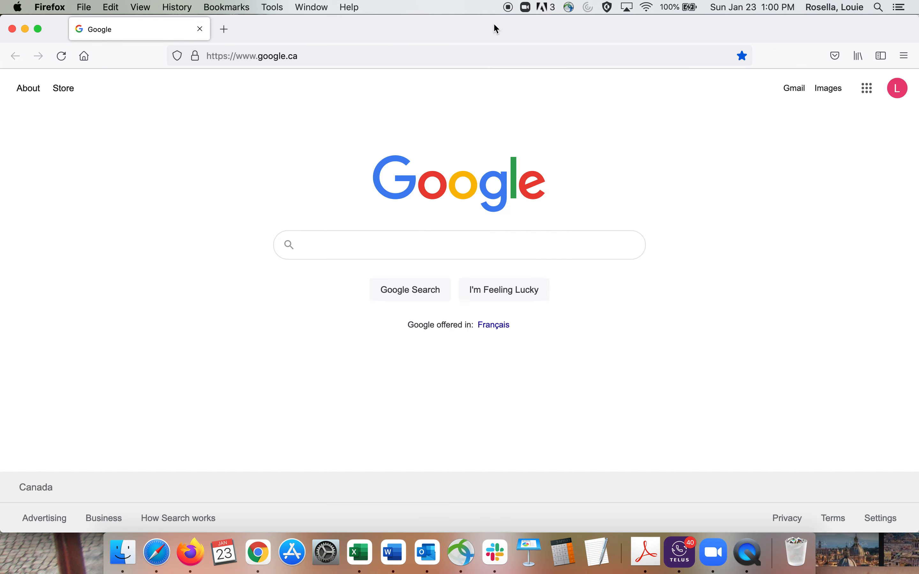
text(east coast canada)
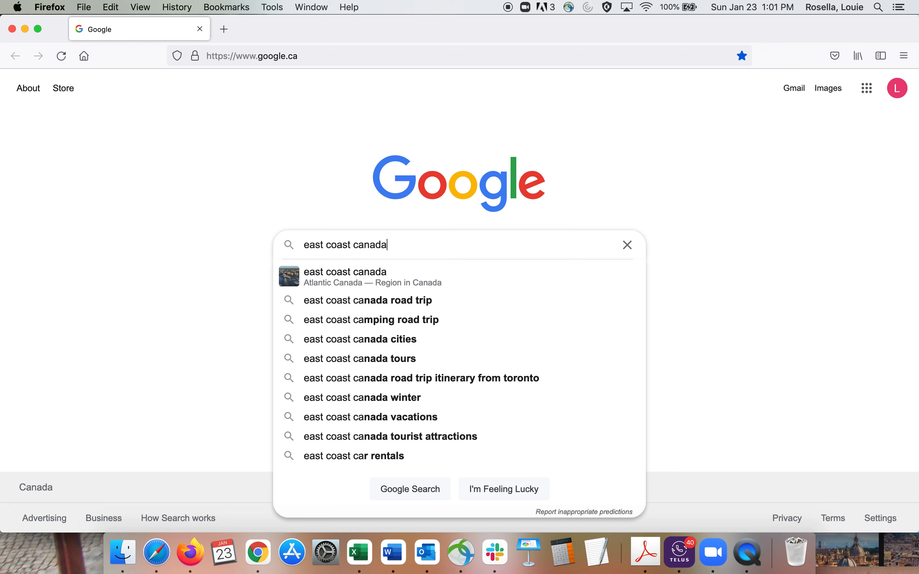
key(Return)
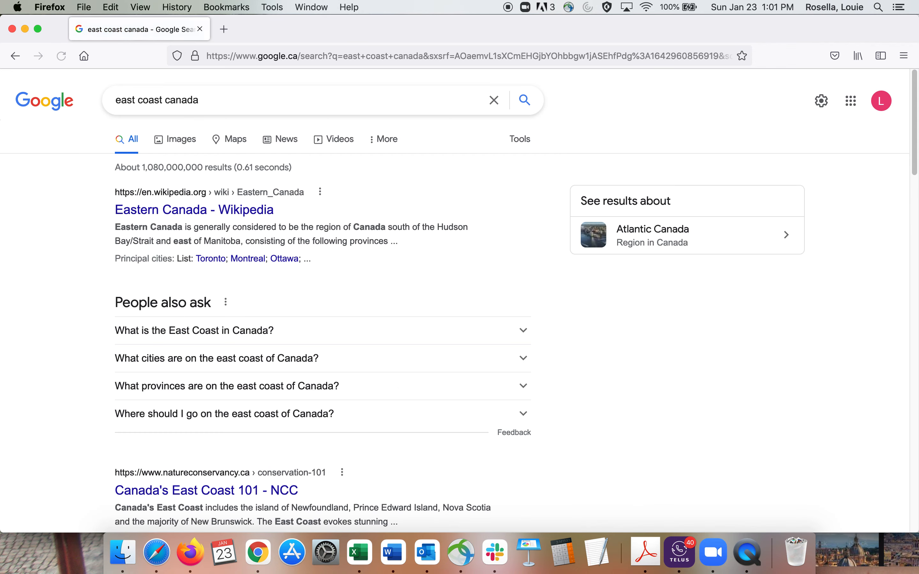
click(183, 139)
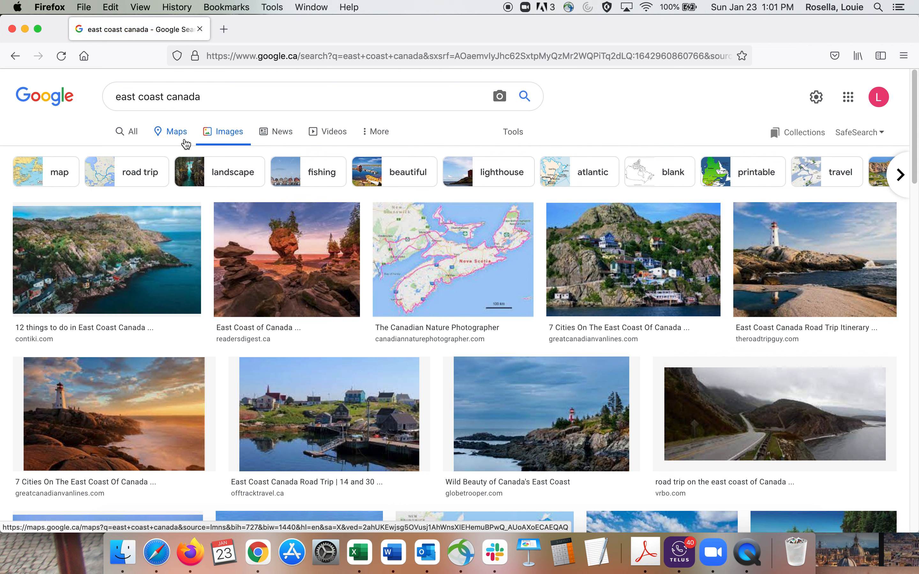
Step: Preview the lighthouse photo in the east coast results, close it, and search Google Images for "peggy's cove canada"
click(778, 277)
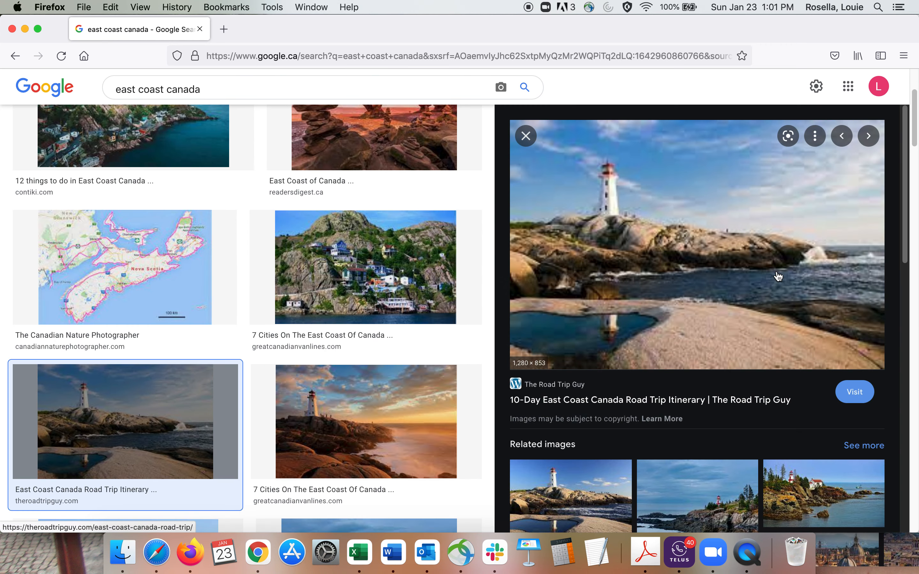
click(526, 136)
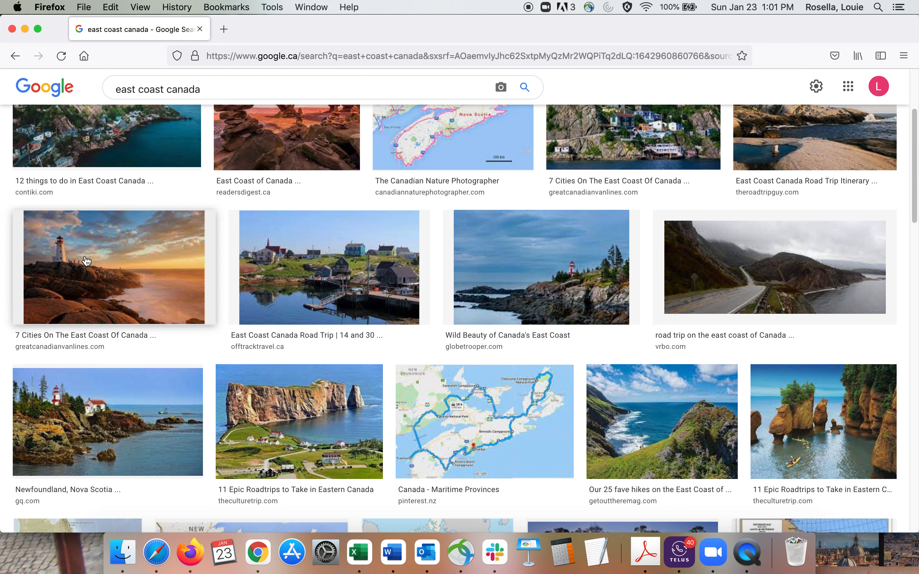
drag(163, 88, 93, 87)
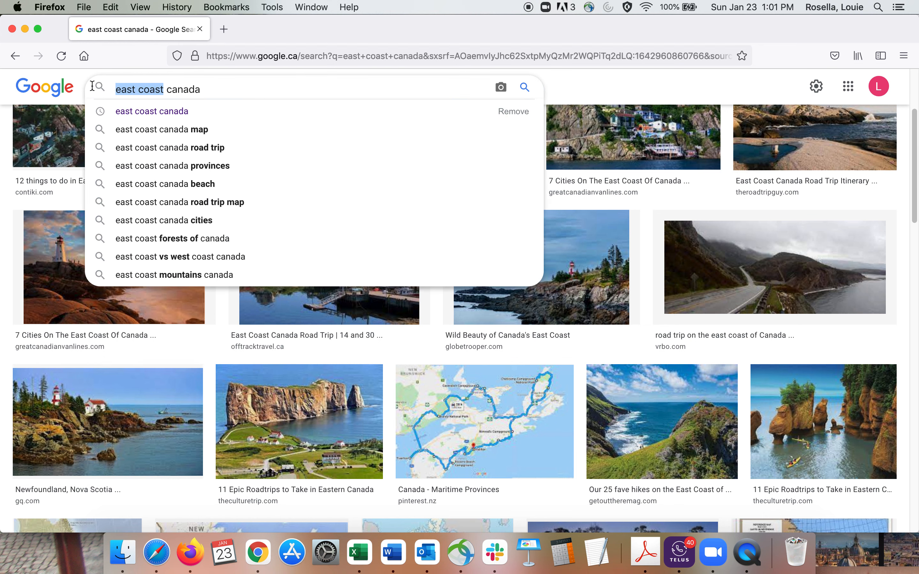
text(peggy)
text('s cove)
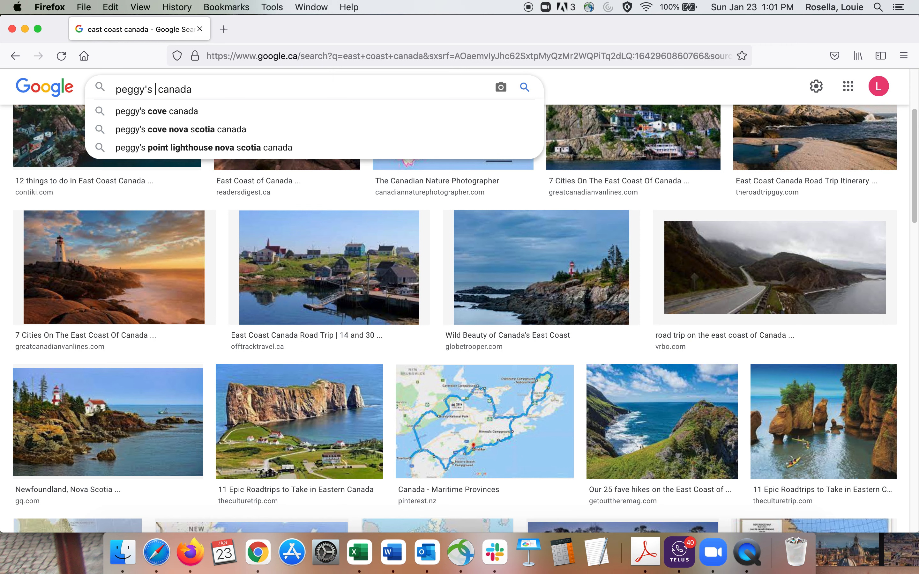
key(Return)
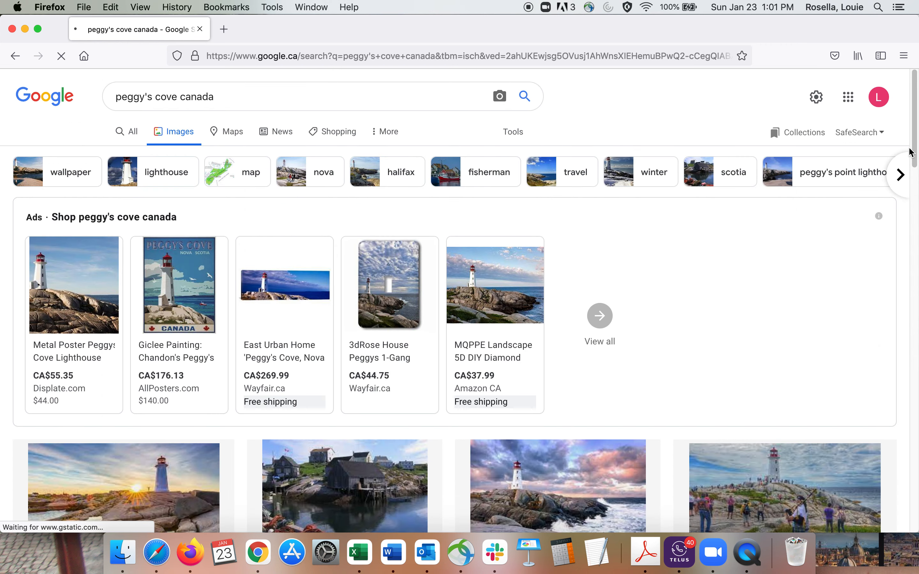
Step: Open the Nova Scotia Tourism sunrise photo of Peggy's Cove and copy its image link
scroll(494, 289, down, 5)
click(136, 289)
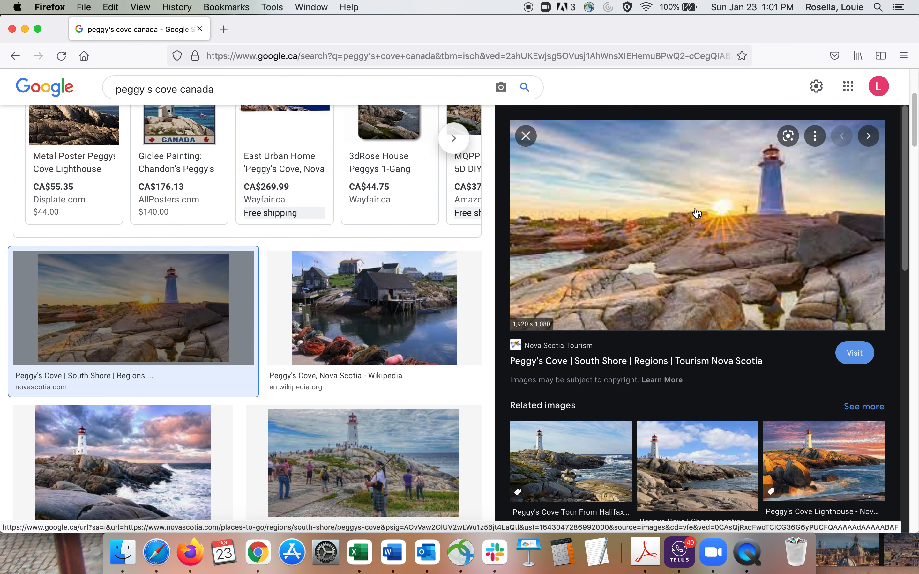
right_click(695, 209)
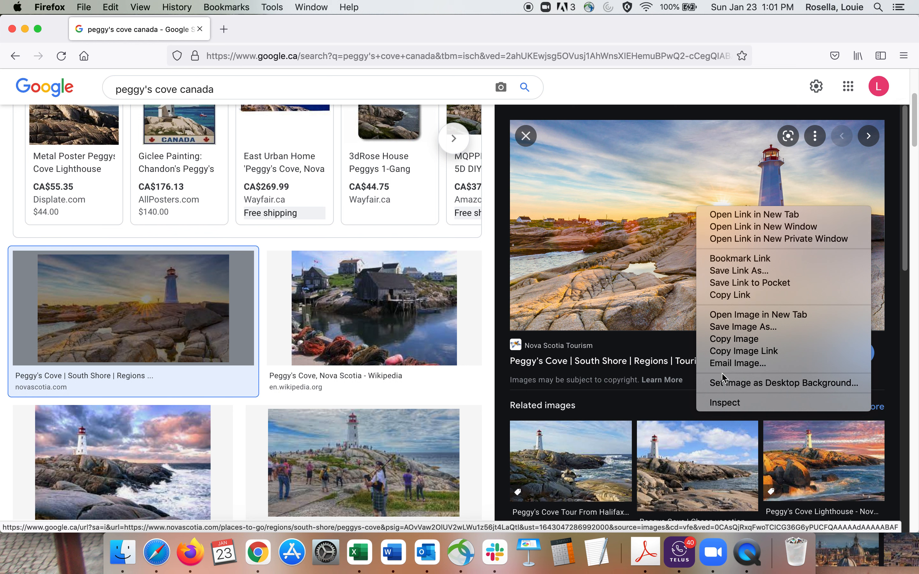
click(723, 352)
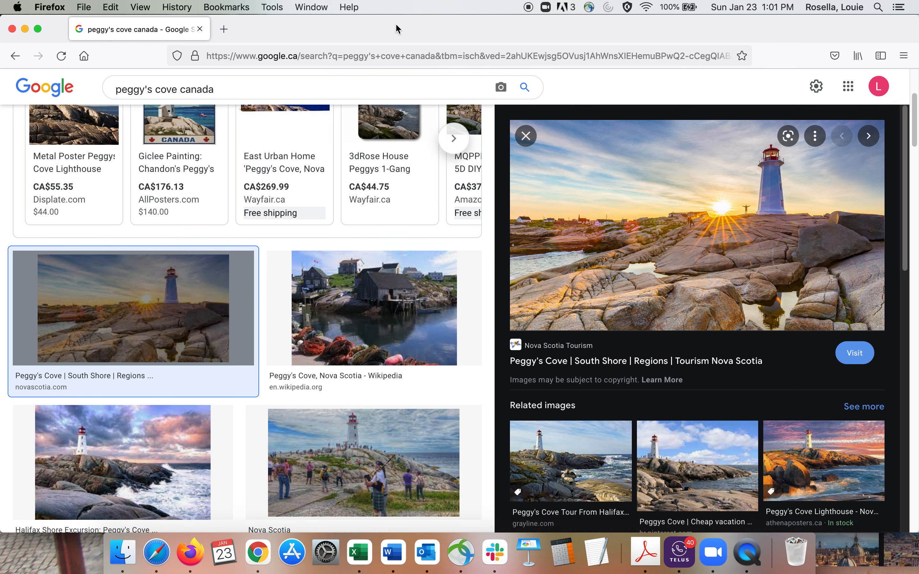
Step: Return to the Family Vacations spreadsheet and paste the copied image link into row 3's Media cell
drag(395, 23, 646, 58)
click(139, 239)
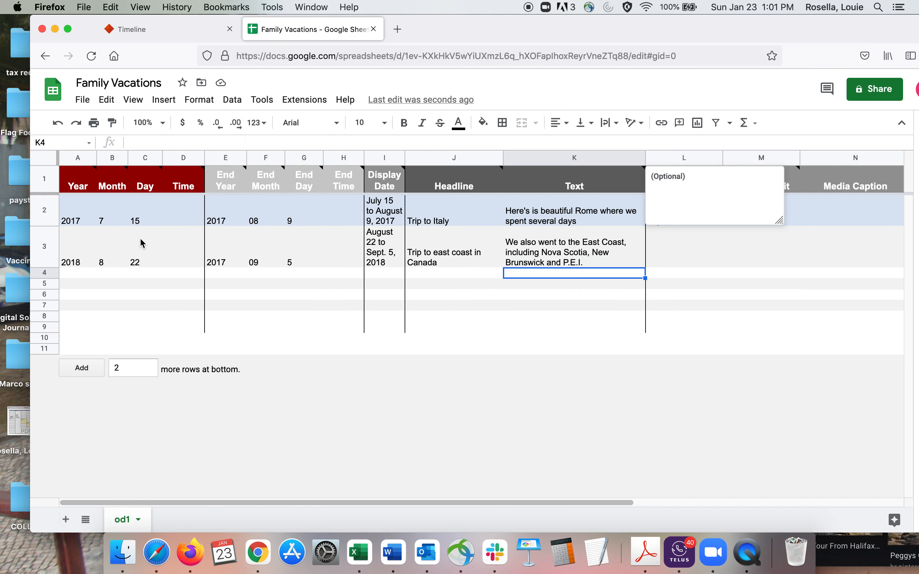
double_click(670, 260)
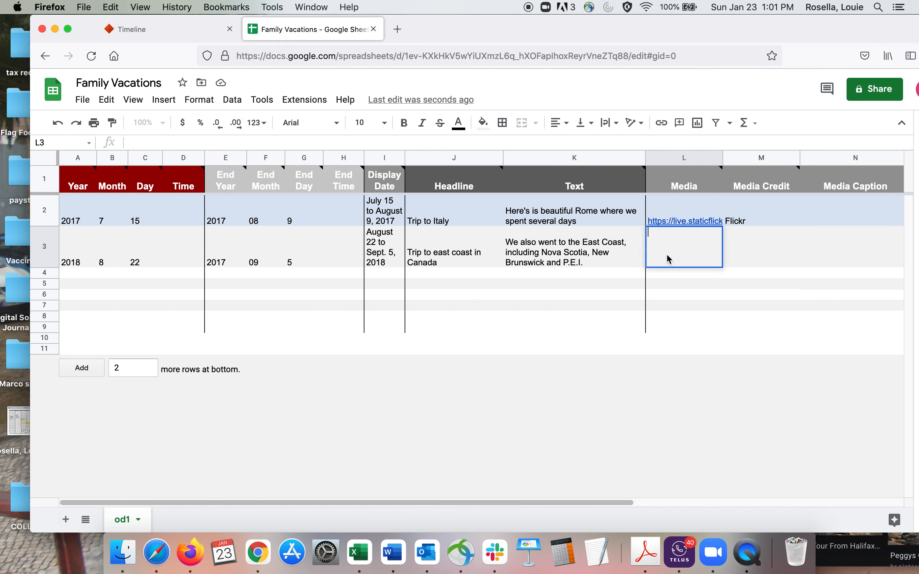
key(super+v)
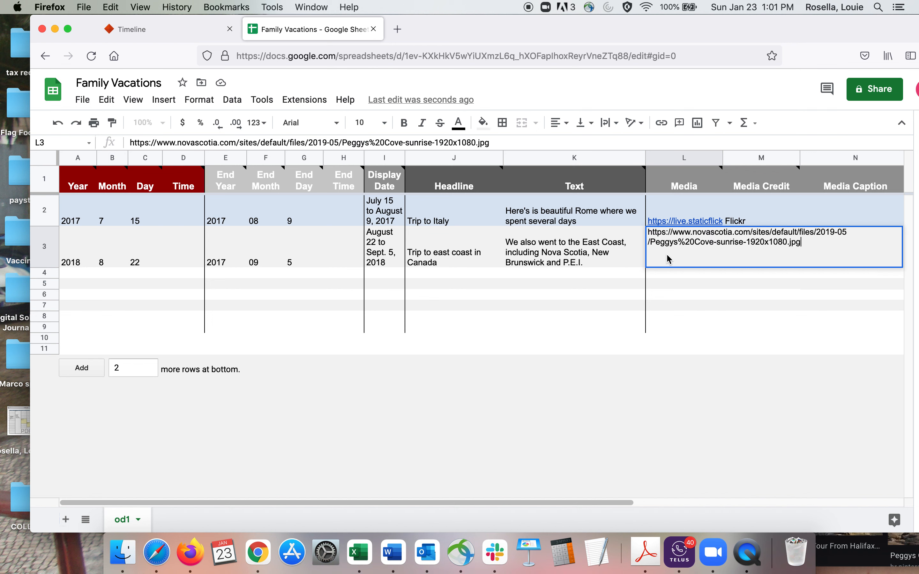
click(693, 287)
Step: Enter "NovaScotia.com" as the Media Credit in row 3
click(737, 264)
double_click(738, 264)
text(NovaS)
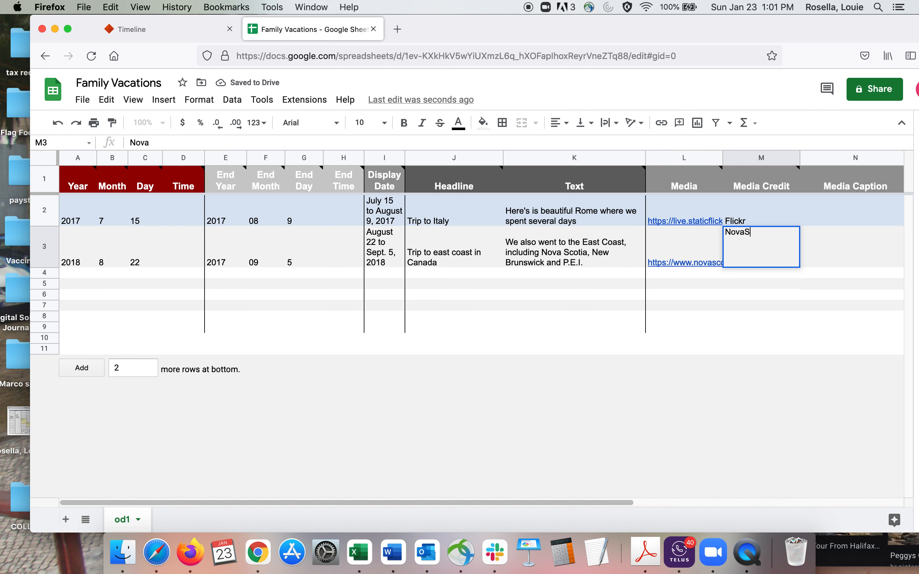
text(cotia.com)
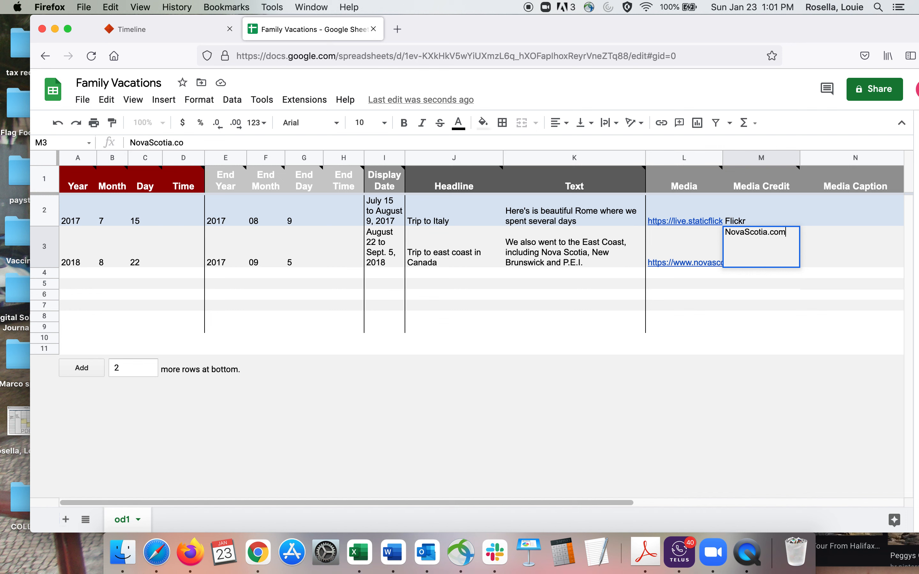
Step: Fill row 4's start date with Year 2019, Month 08 and Day 19
click(82, 276)
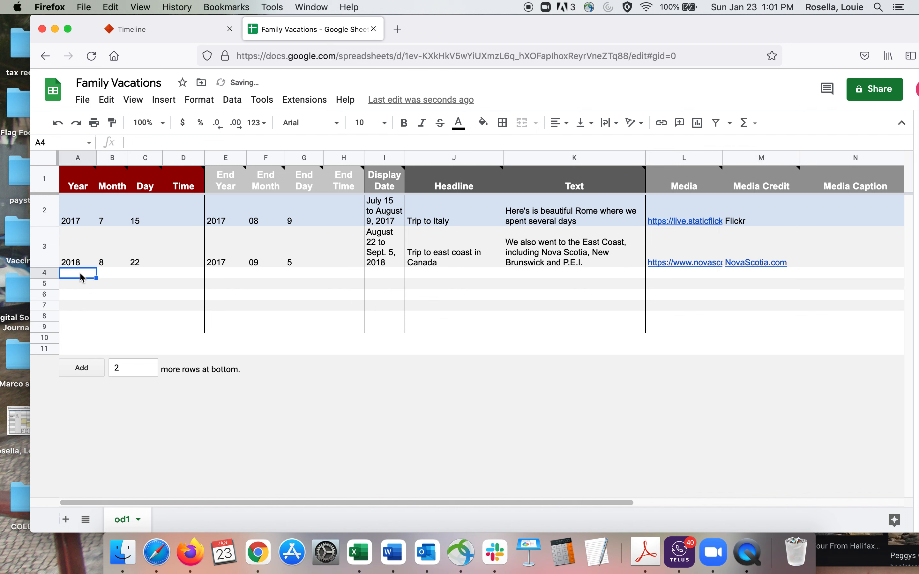
double_click(66, 275)
text(2019)
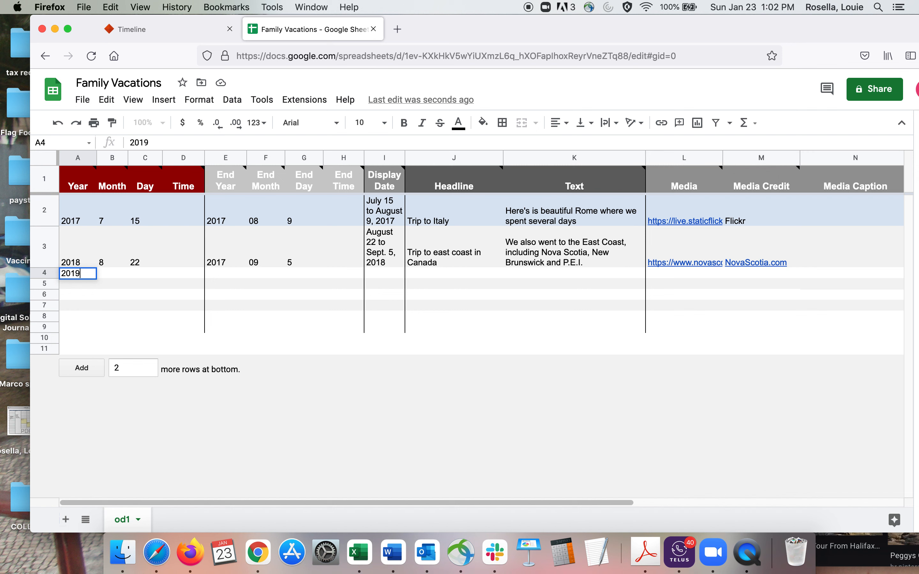
click(106, 281)
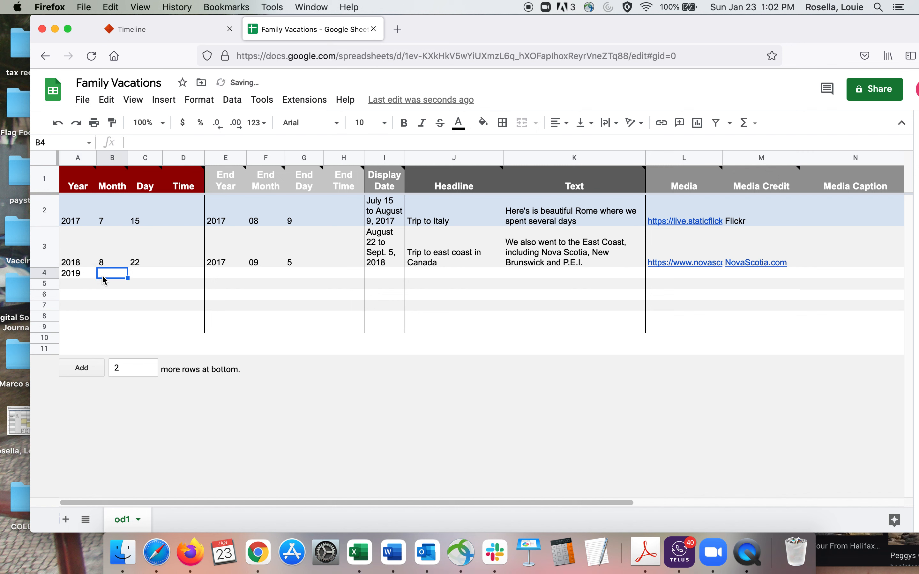
double_click(103, 275)
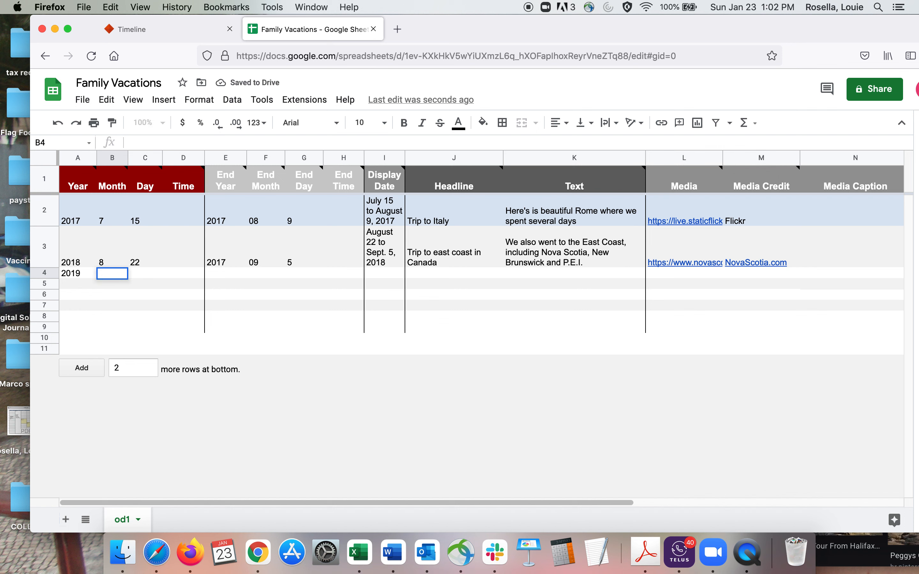
text(08)
click(141, 277)
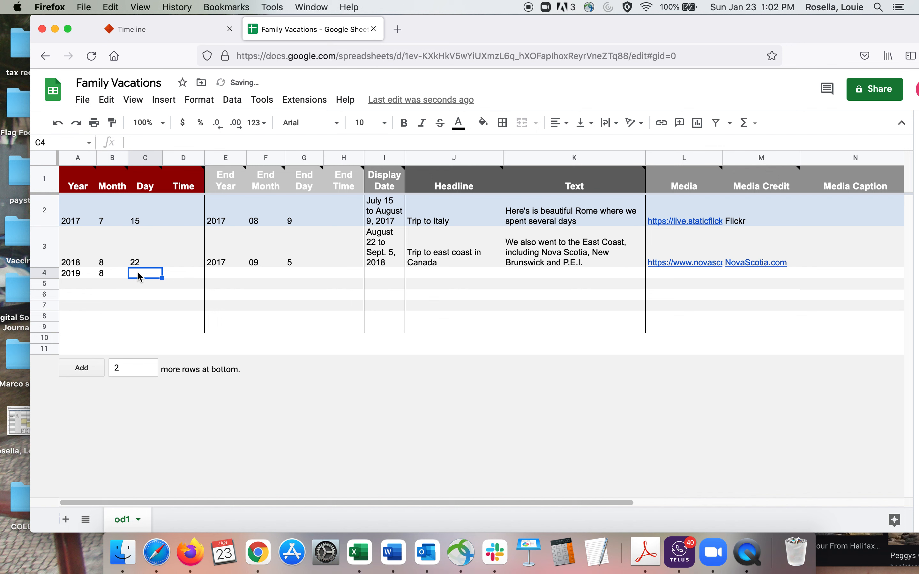
double_click(139, 274)
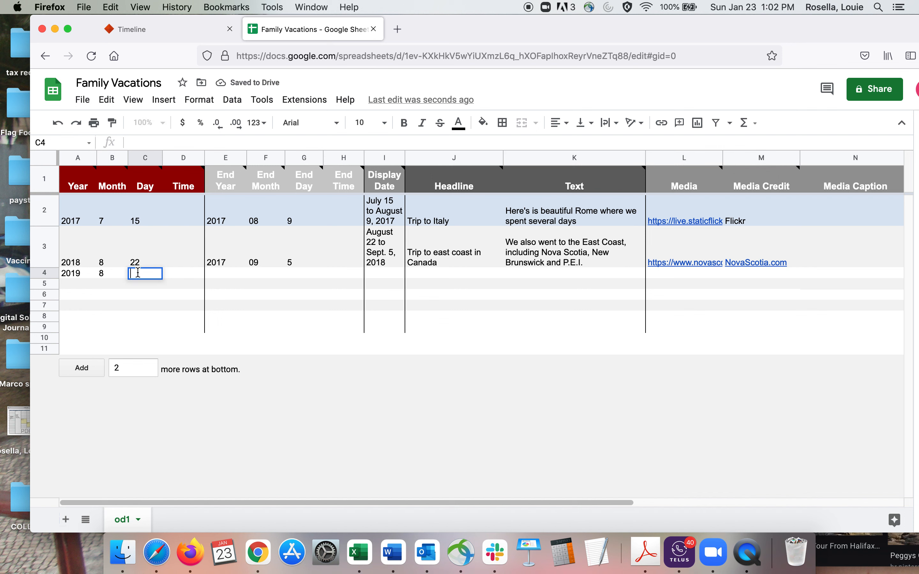
text(19)
Step: Fill row 4's end date with End Year 2019, End Month 09 and End Day 3
click(215, 276)
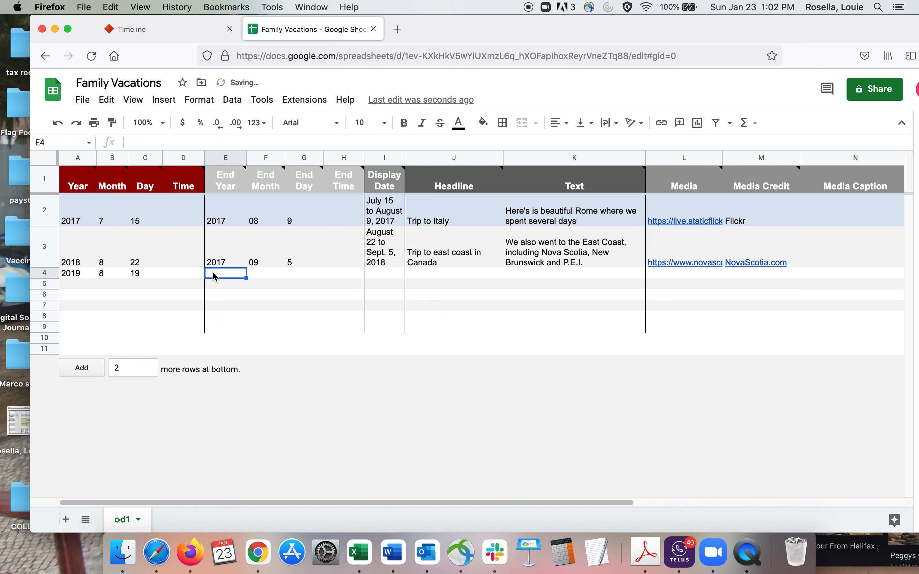
double_click(219, 274)
text(2019)
click(252, 273)
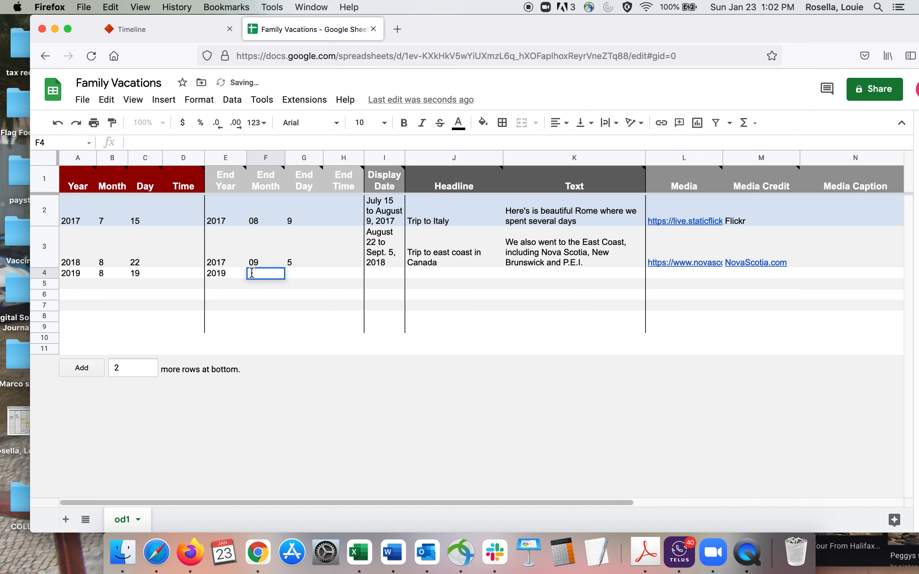
text(09)
click(291, 276)
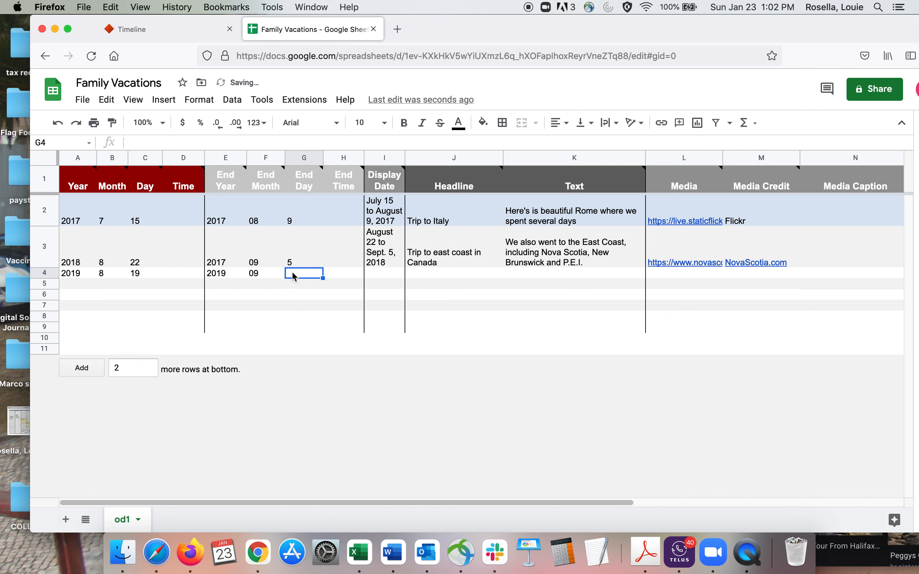
double_click(292, 273)
text(3)
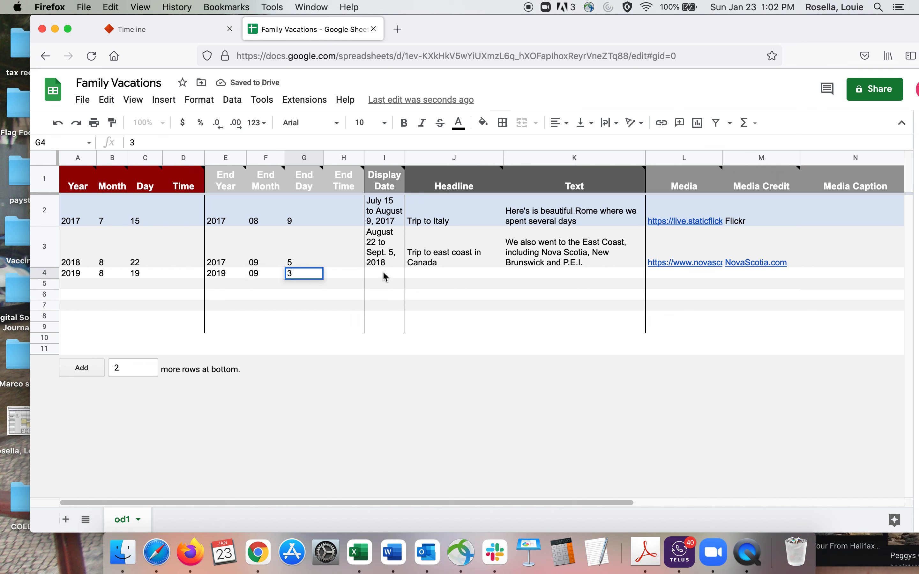
Step: Enter "August 19 to September 3, 2019" as row 4's Display Date
click(371, 273)
double_click(372, 273)
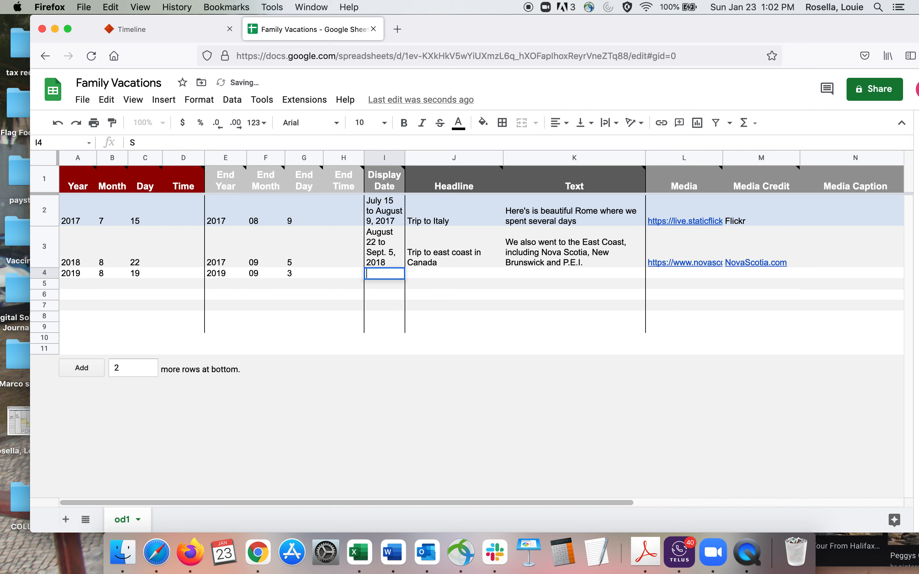
text(August)
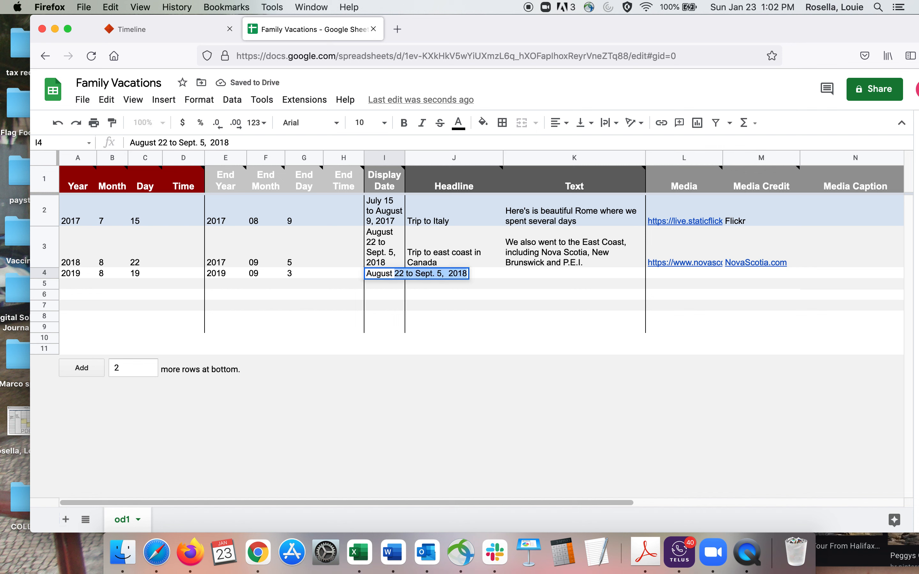
text( 19 to September 3, 2019)
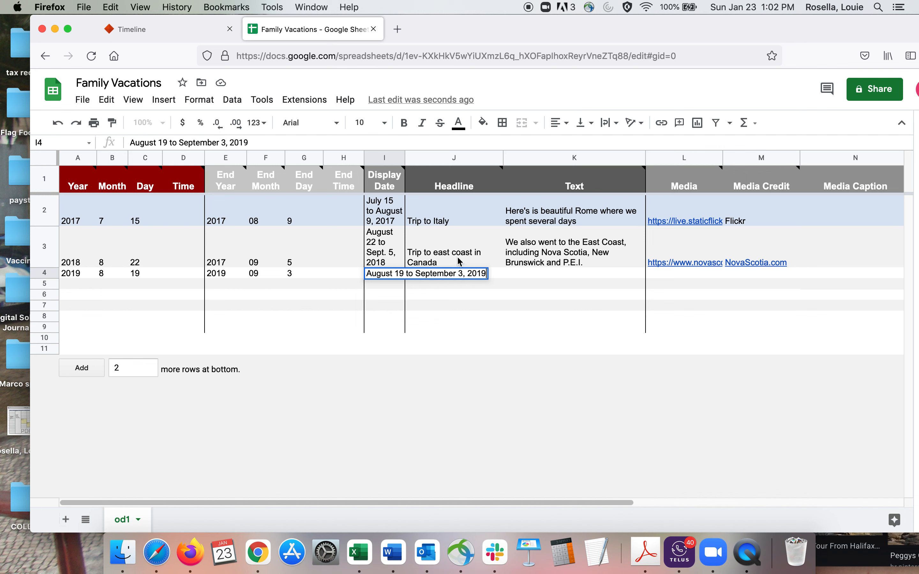
Step: Enter "Trip to Portugal" as row 4's Headline
click(520, 275)
double_click(413, 274)
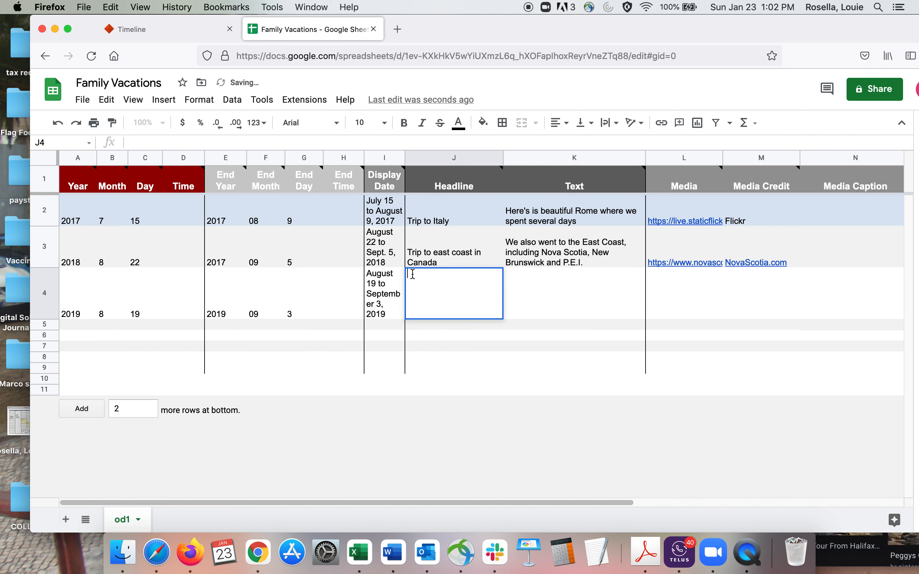
text(Trip to Portugal)
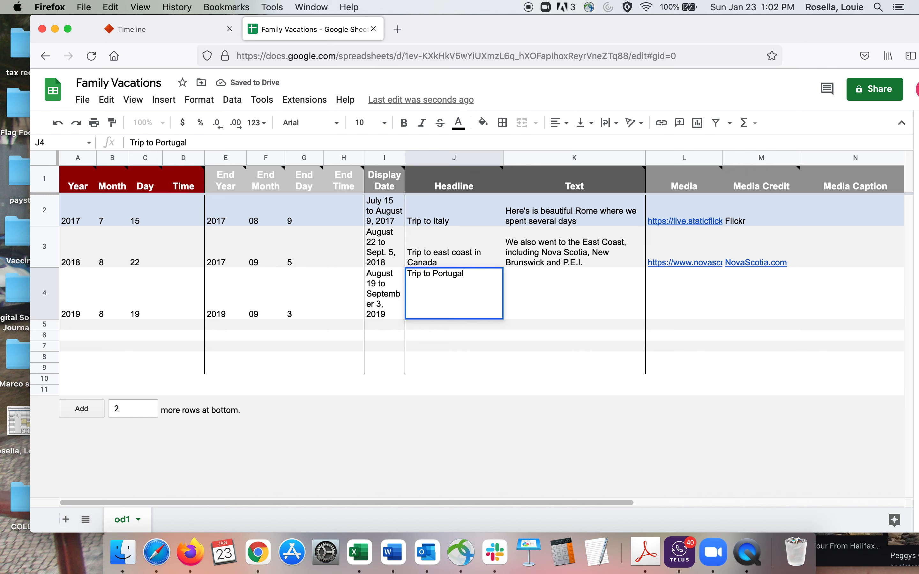
Step: Begin row 4's Text with "We spent two weeks in", correcting the spacing after "We"
click(530, 297)
double_click(530, 298)
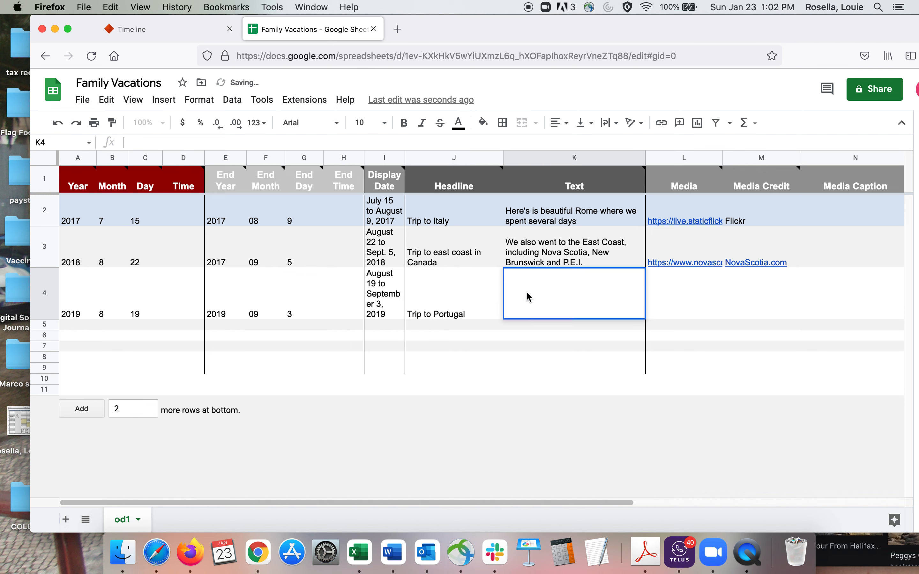
text(We)
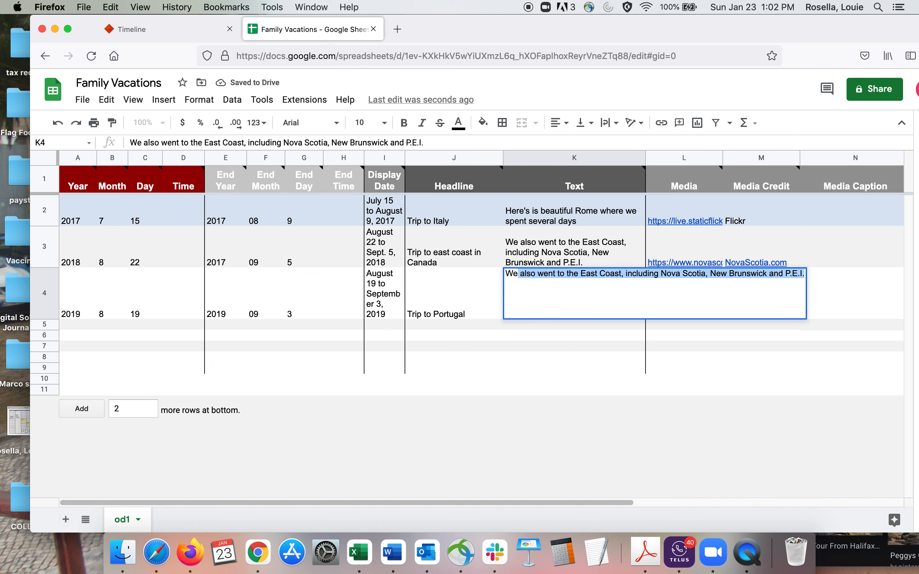
text(spent two weeks in)
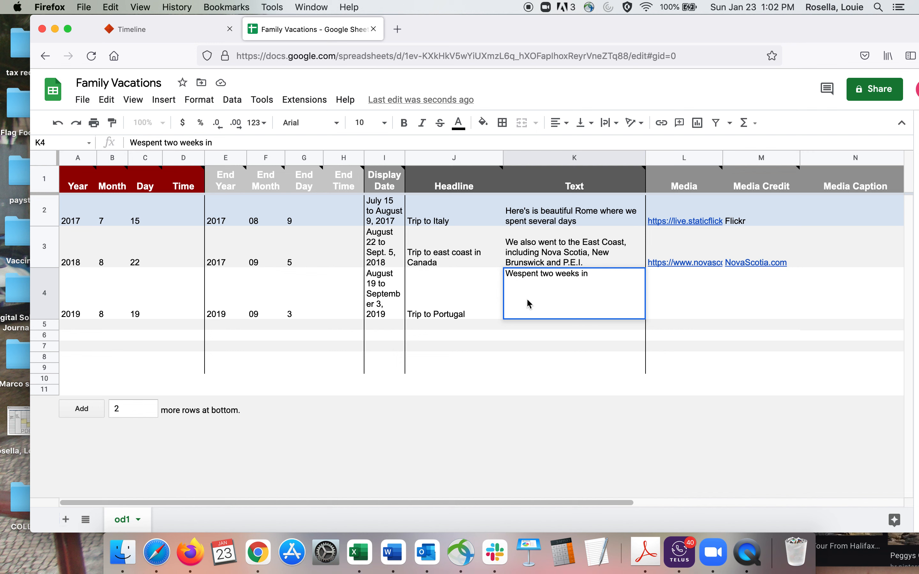
click(517, 273)
click(601, 273)
text(tw)
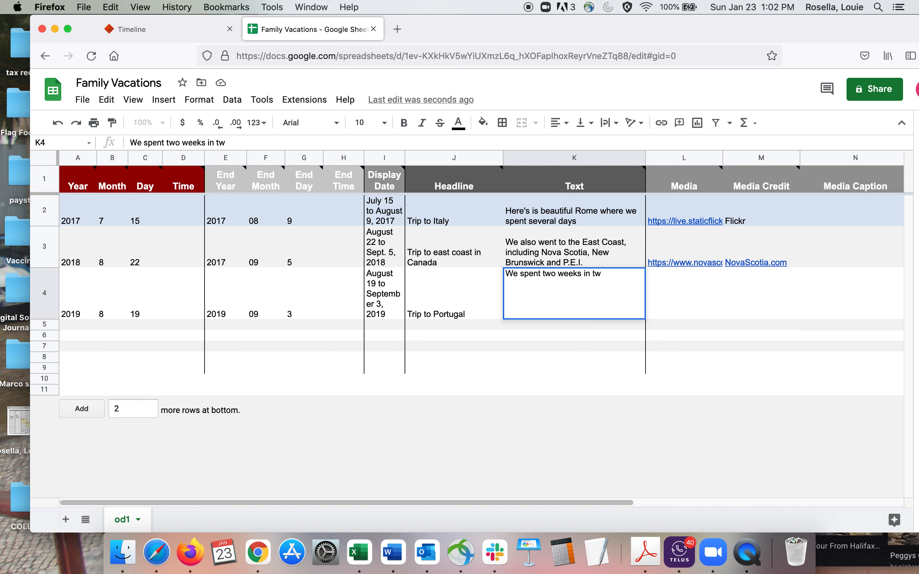
key(BackSpace)
key(BackSpace)
Step: Complete row 4's Text so it reads "We spent two weeks in beautiful Portugal, including Lisbon, Porto and others"
text(beautiful Portugal)
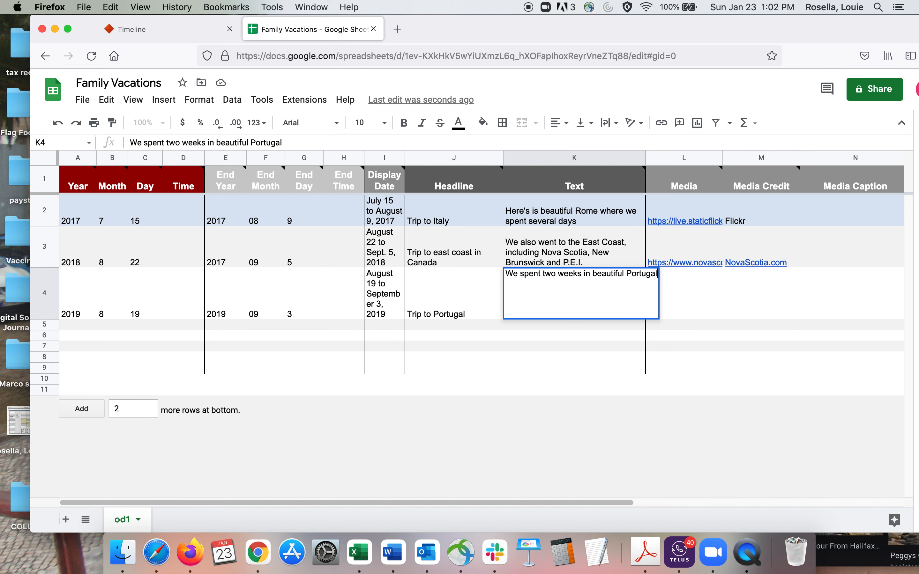
text(, incl)
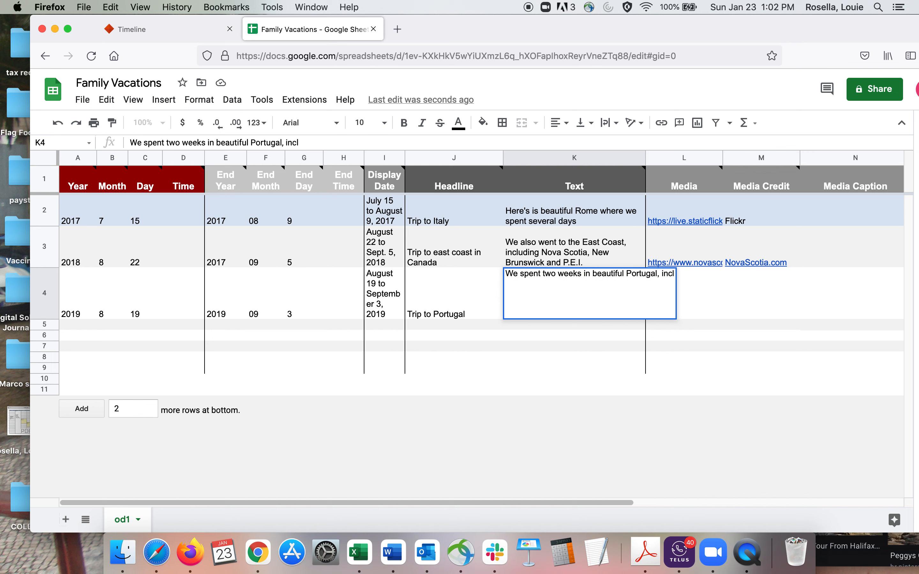
text(uding Lis)
text(b)
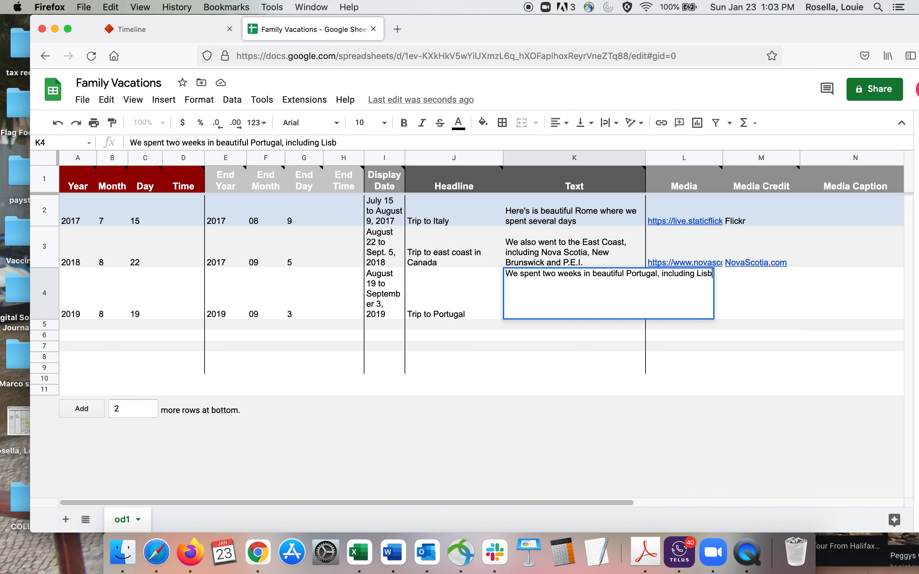
text(on, Po)
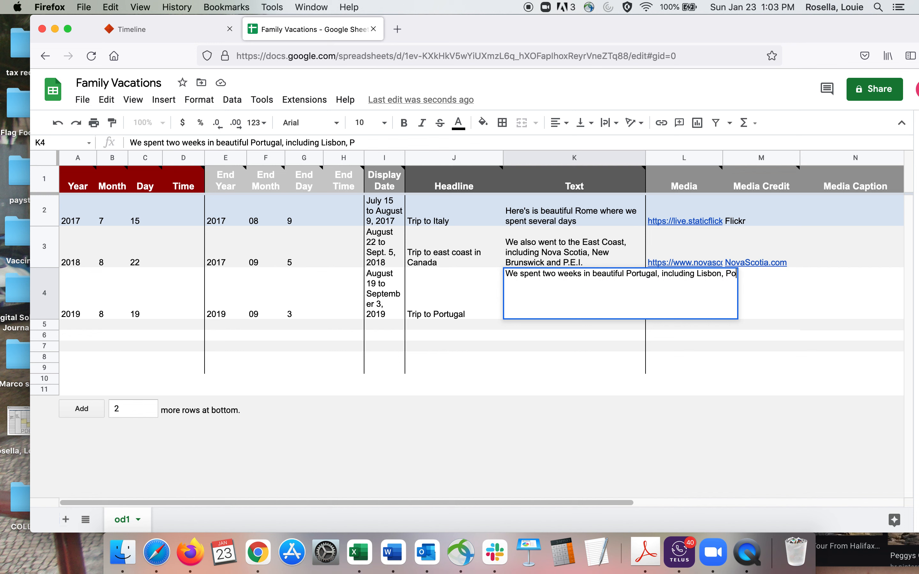
text(rto and others)
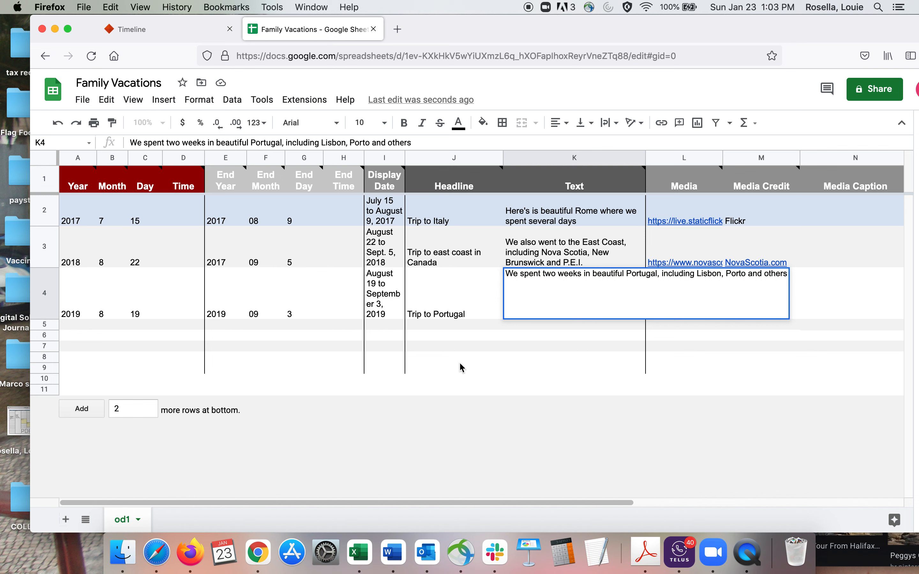
click(593, 354)
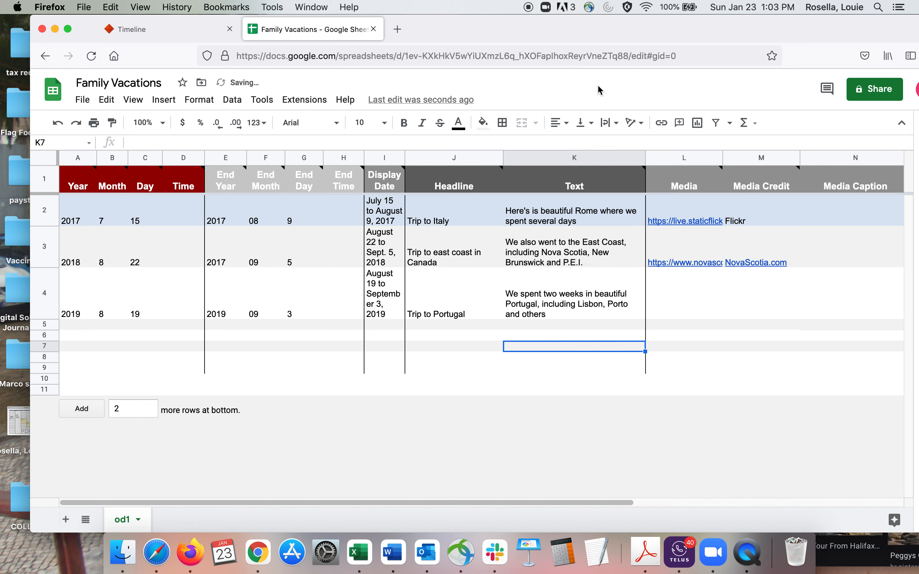
Step: Search Google Images for "portugal lisbon skyline" in a new browser window
key(super+n)
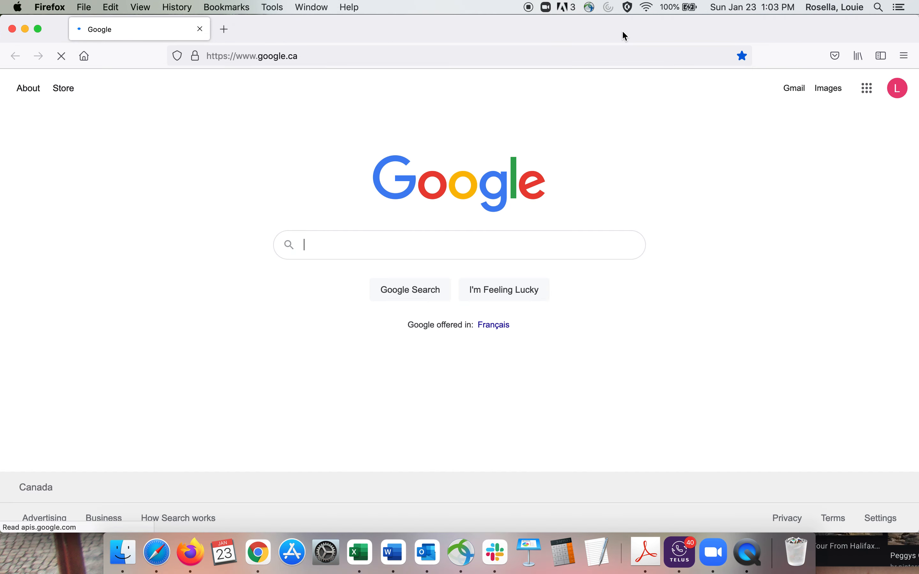
text(po)
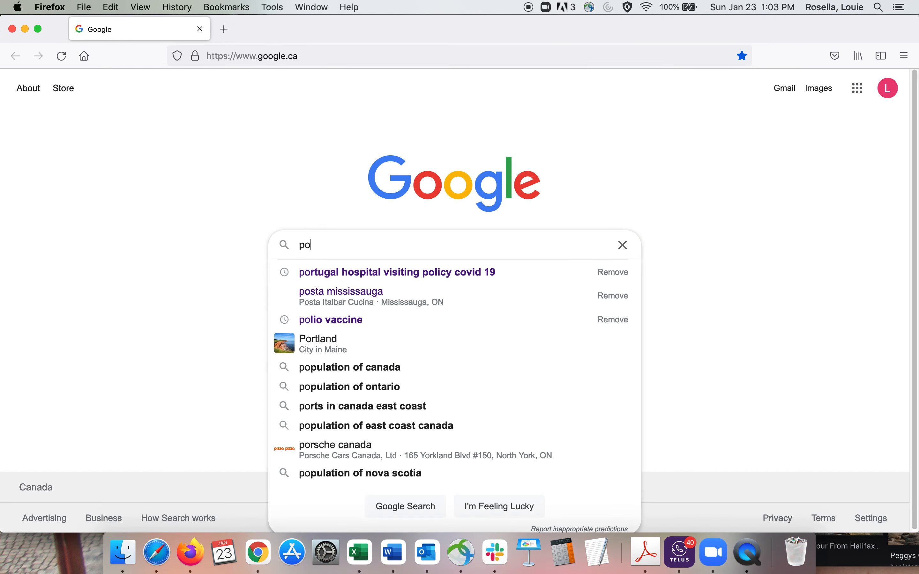
text(rtuga)
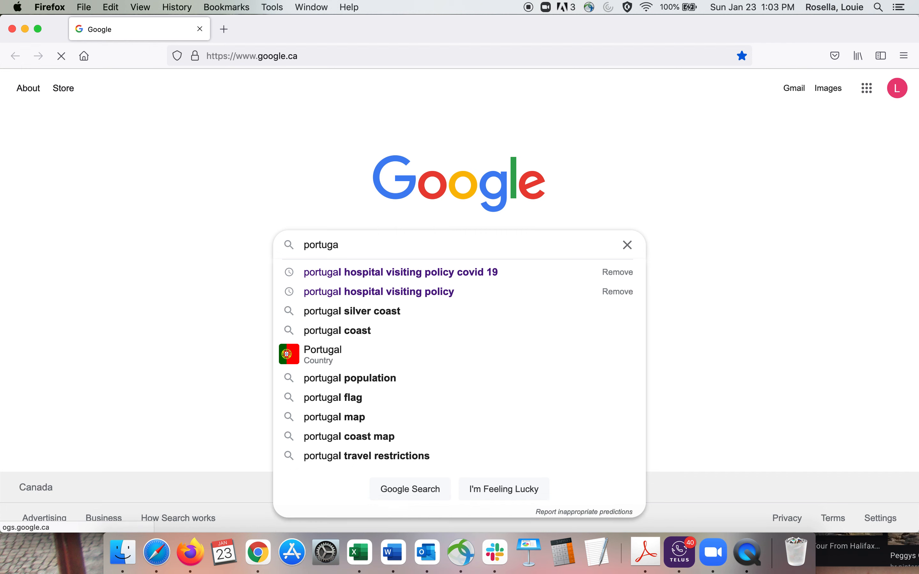
text(l lisbo)
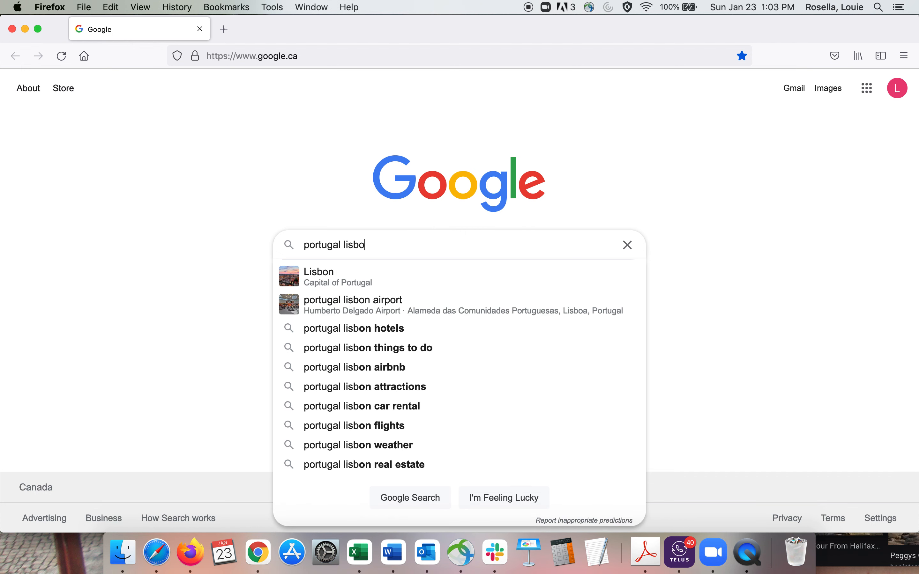
text(n skyline)
key(Return)
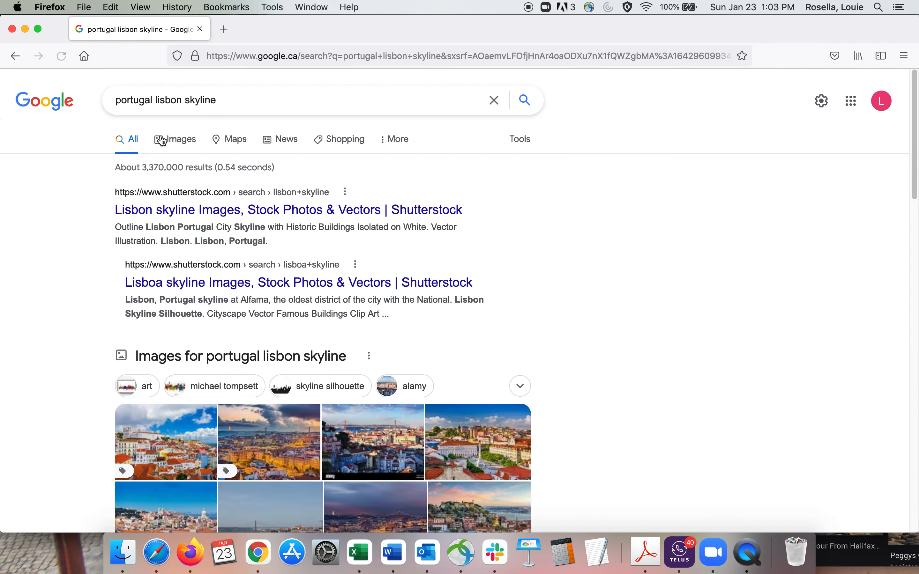
click(174, 139)
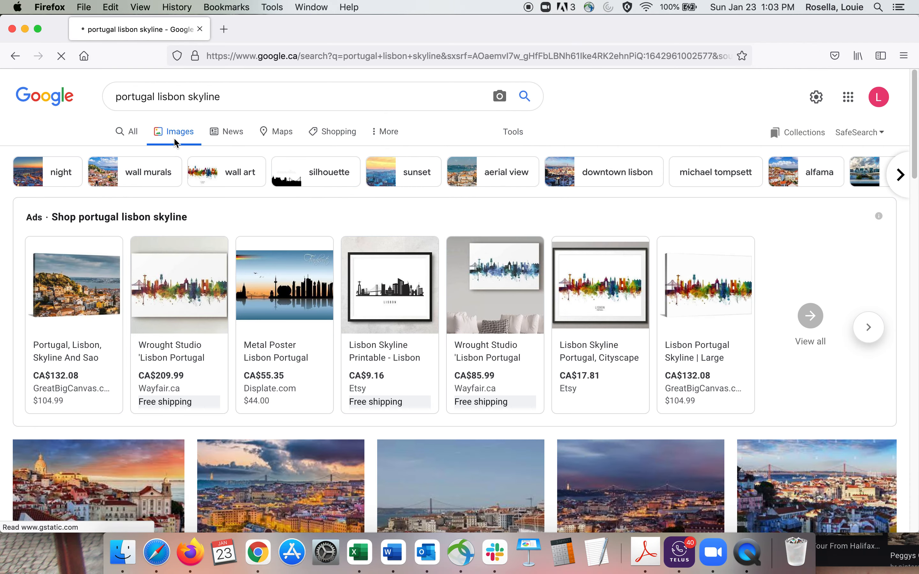
Step: Preview the Lisbon skyline photos from Shutterstock and Alamy, and copy the Alamy photo's image link
drag(916, 140, 915, 180)
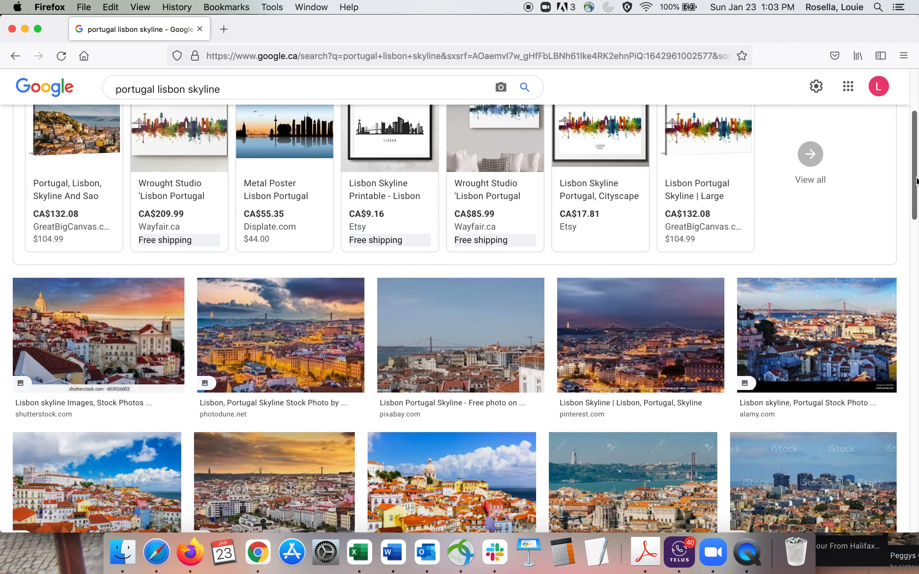
click(72, 316)
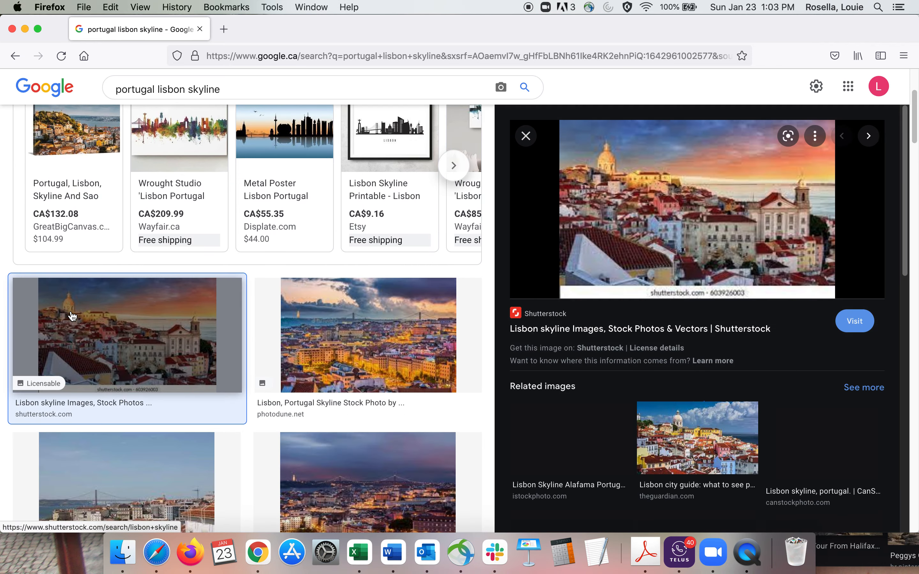
click(525, 136)
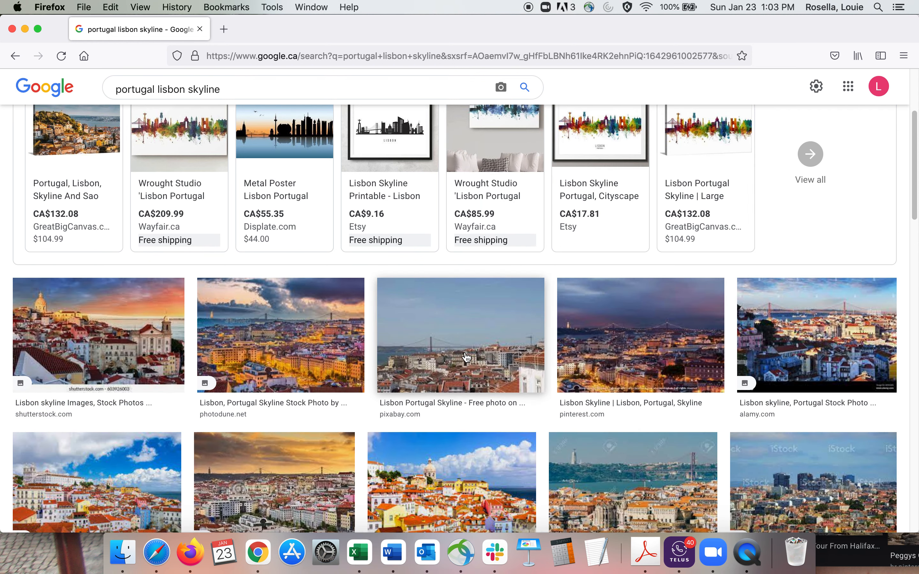
click(805, 333)
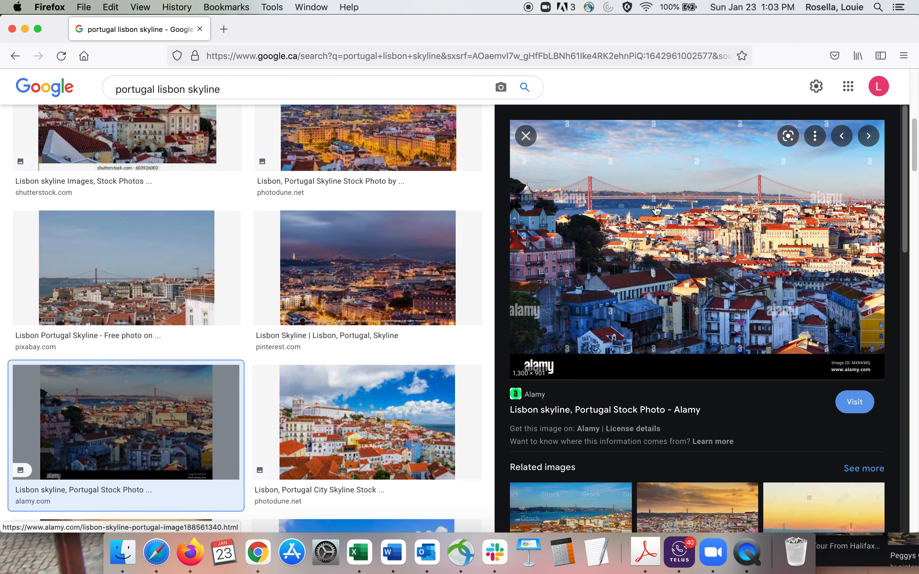
right_click(656, 209)
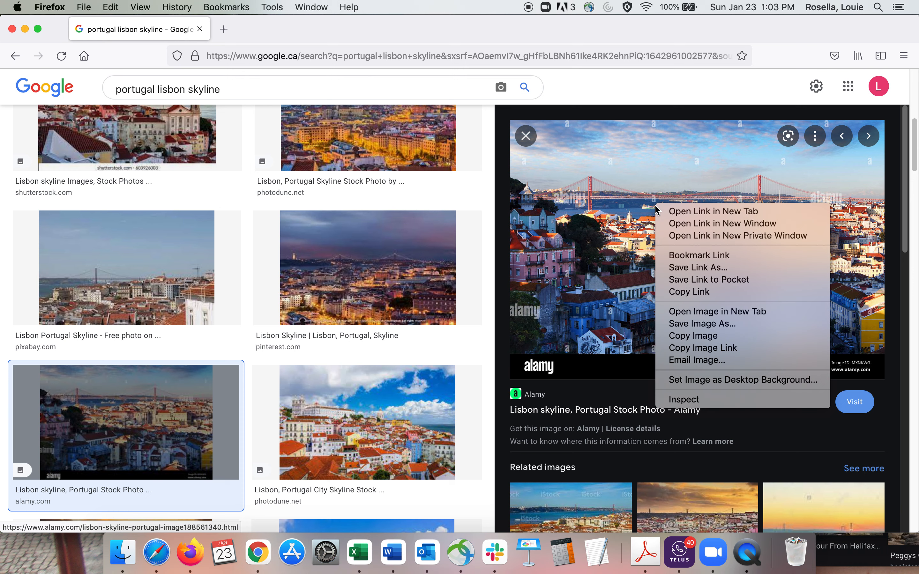
click(703, 348)
Step: Return to the Family Vacations spreadsheet and paste the copied image link into row 4's Media cell
double_click(515, 29)
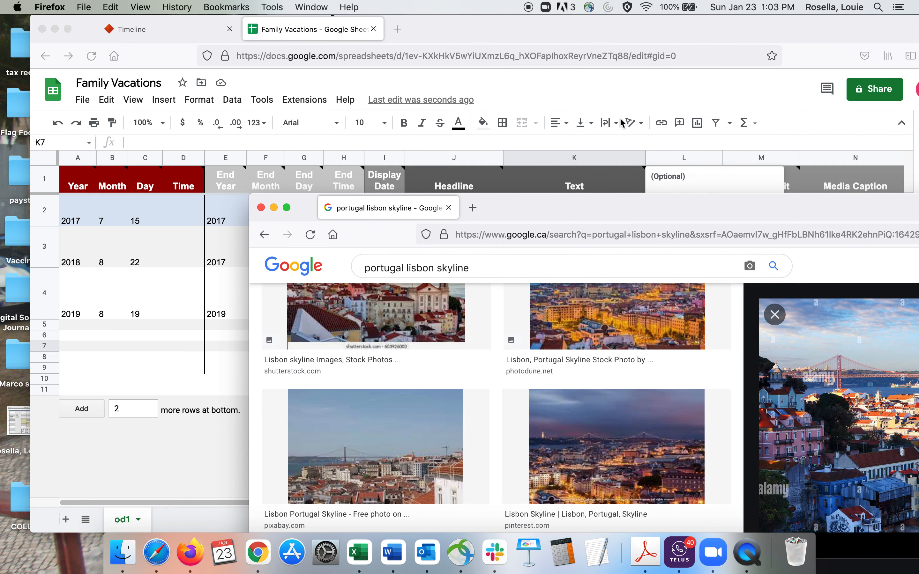
click(623, 37)
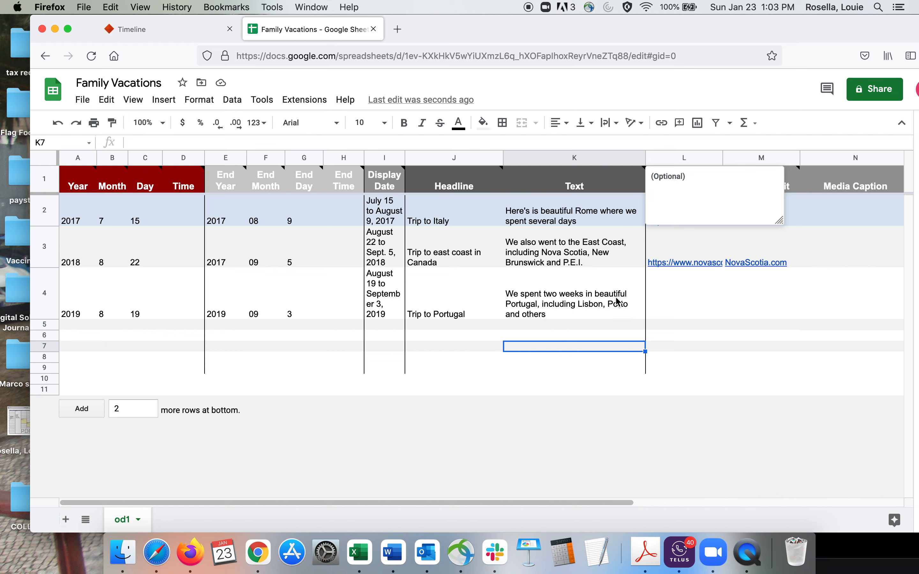
click(661, 301)
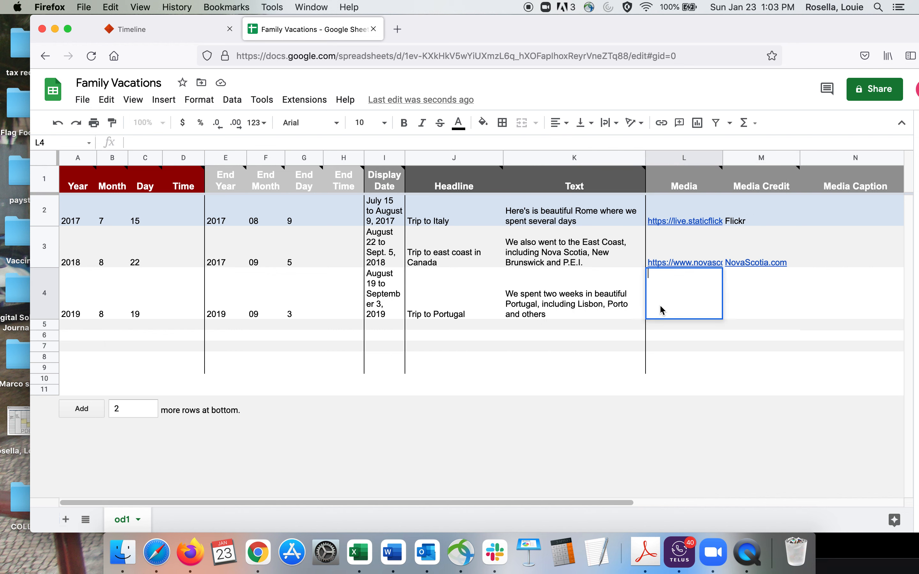
key(super+v)
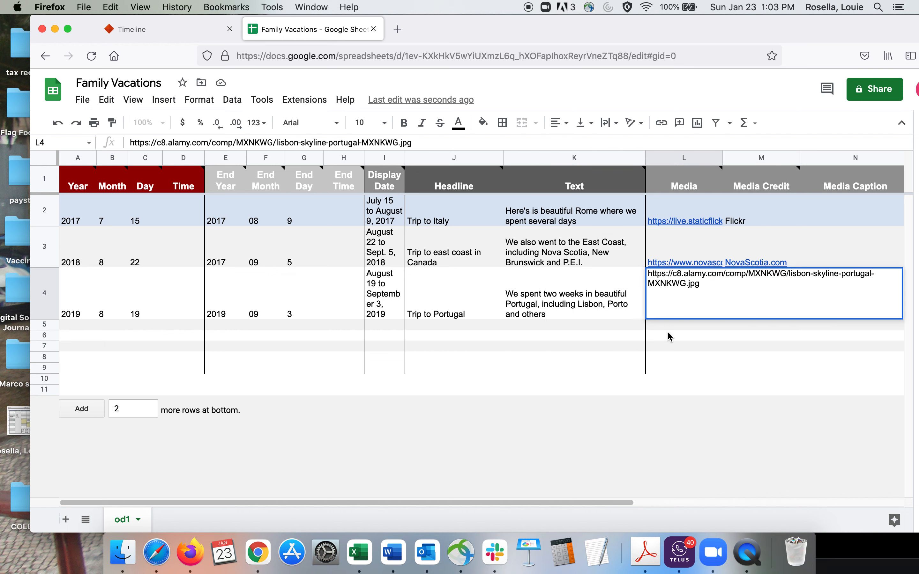
key(Return)
Step: Enter "Alamy.com" as row 4's Media Credit
click(745, 303)
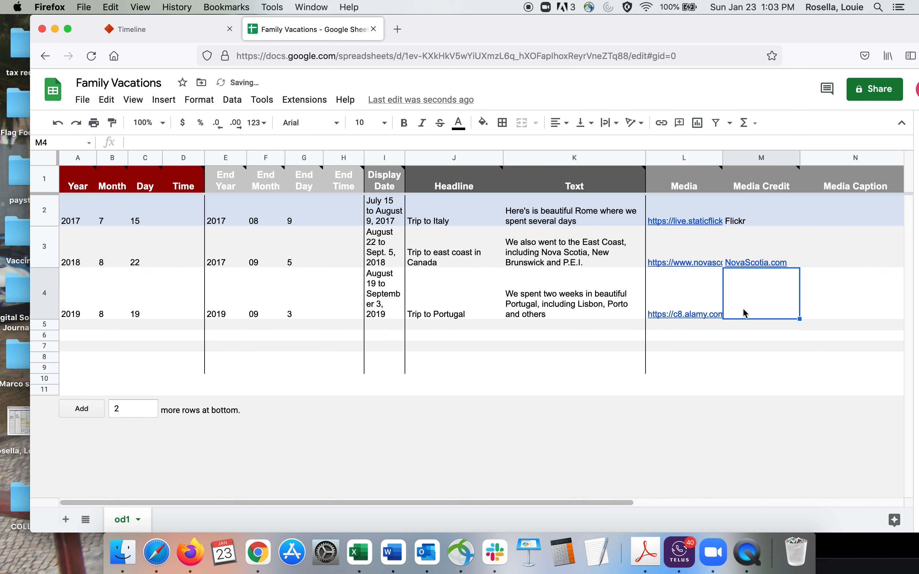
key(Return)
text(Ala)
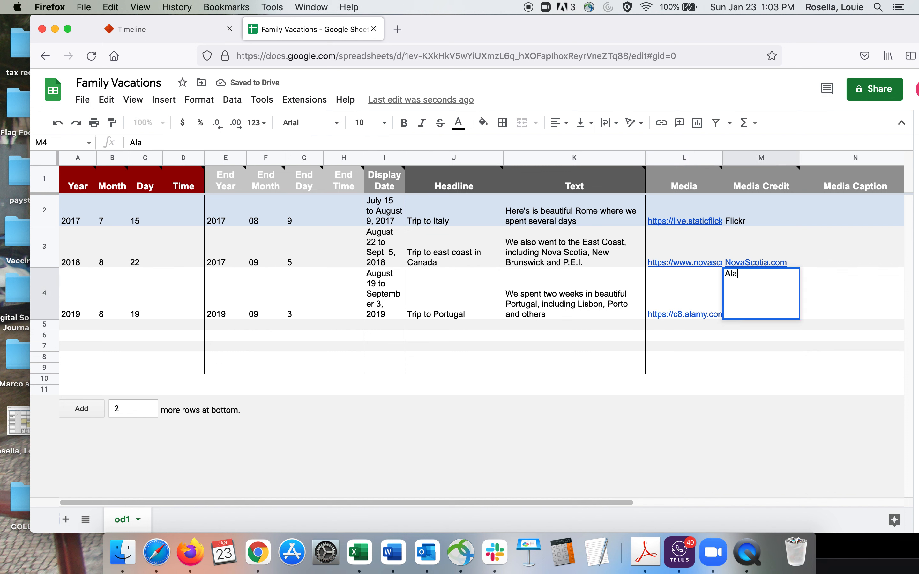
text(my.com)
click(679, 371)
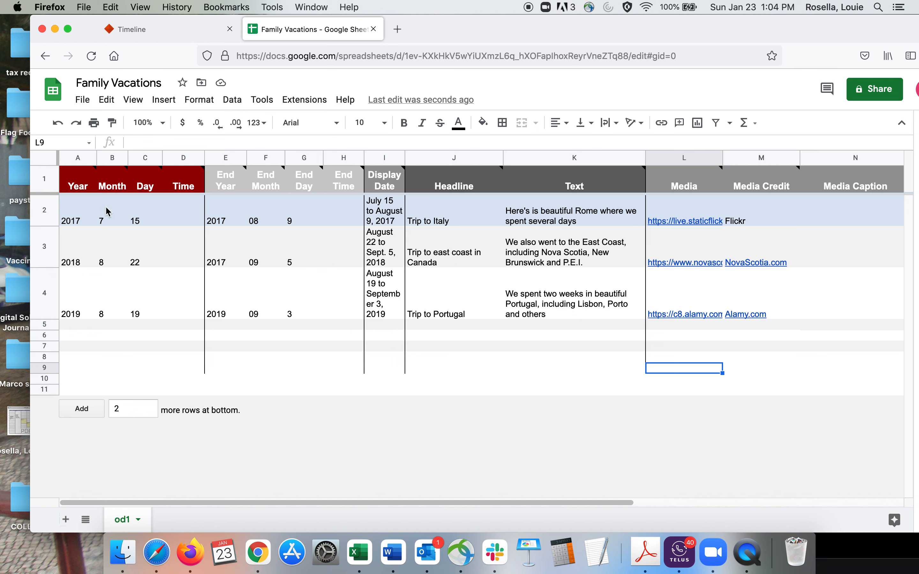
Step: Publish the entire Family Vacations document to the web as a web page, and close the publishing dialog
mouse_move(340, 192)
mouse_move(291, 196)
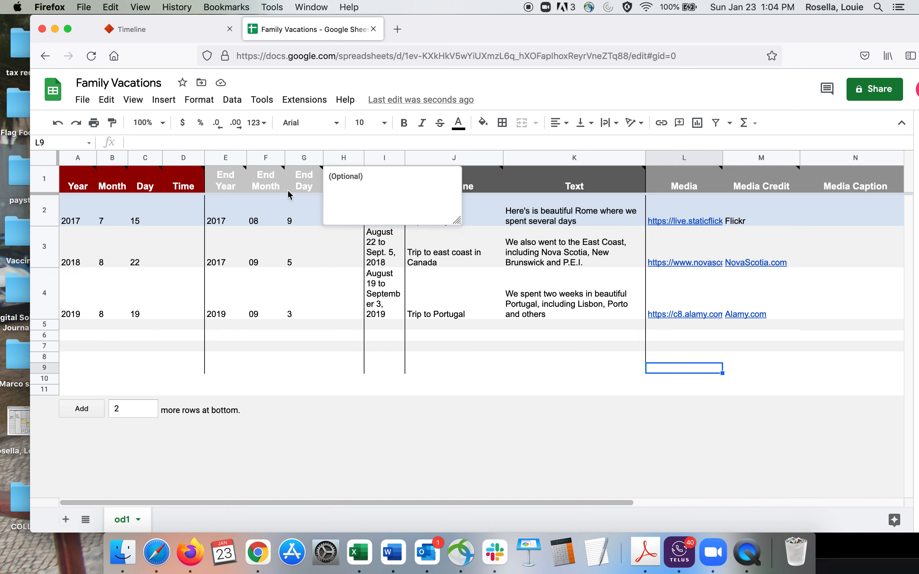
click(83, 100)
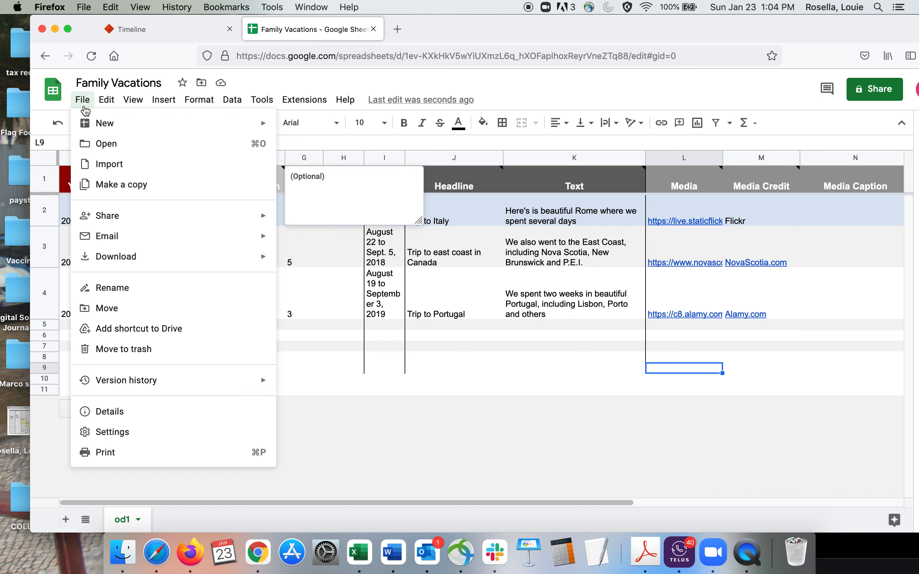
mouse_move(107, 257)
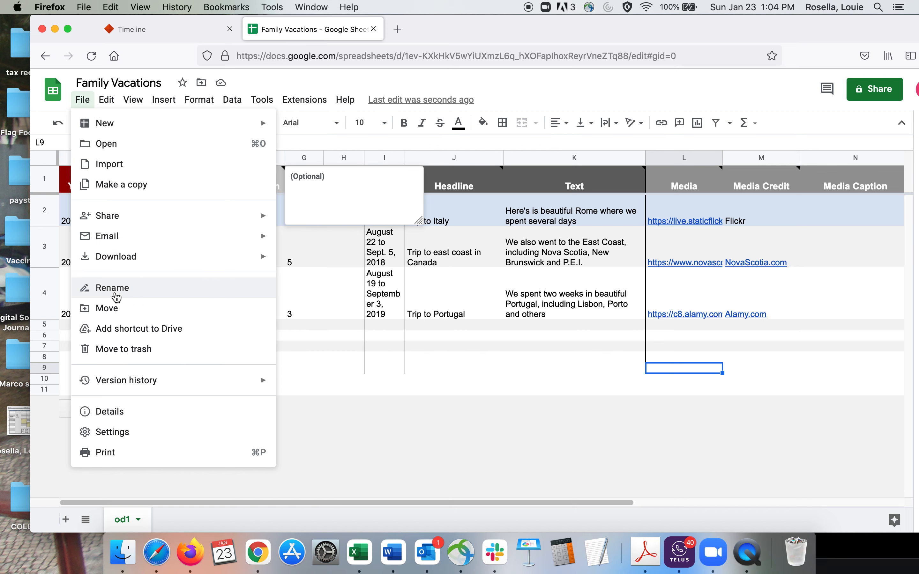
mouse_move(111, 222)
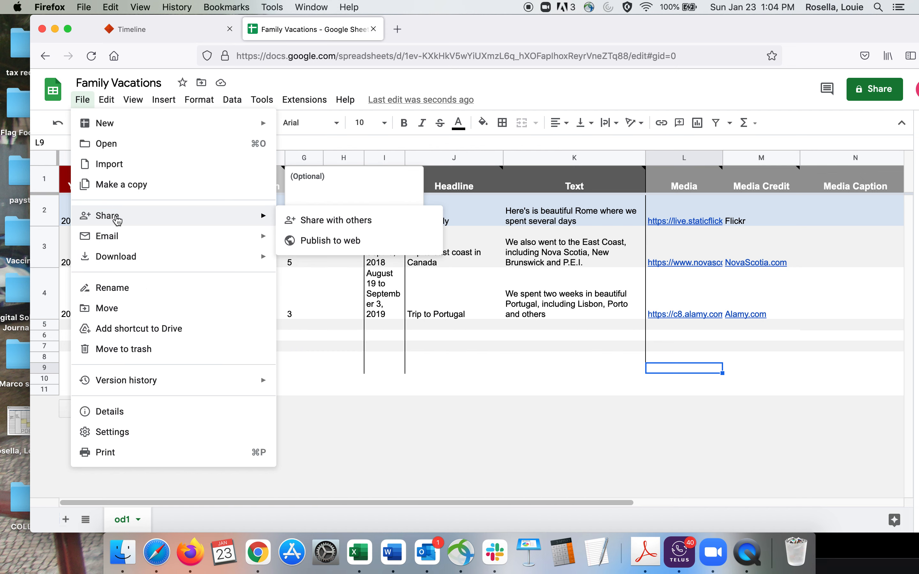
click(331, 246)
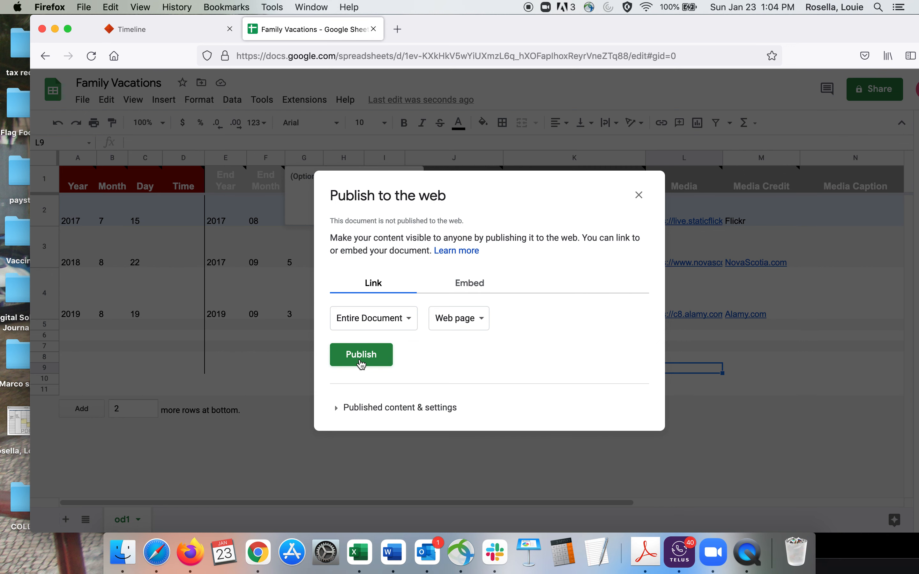
click(361, 355)
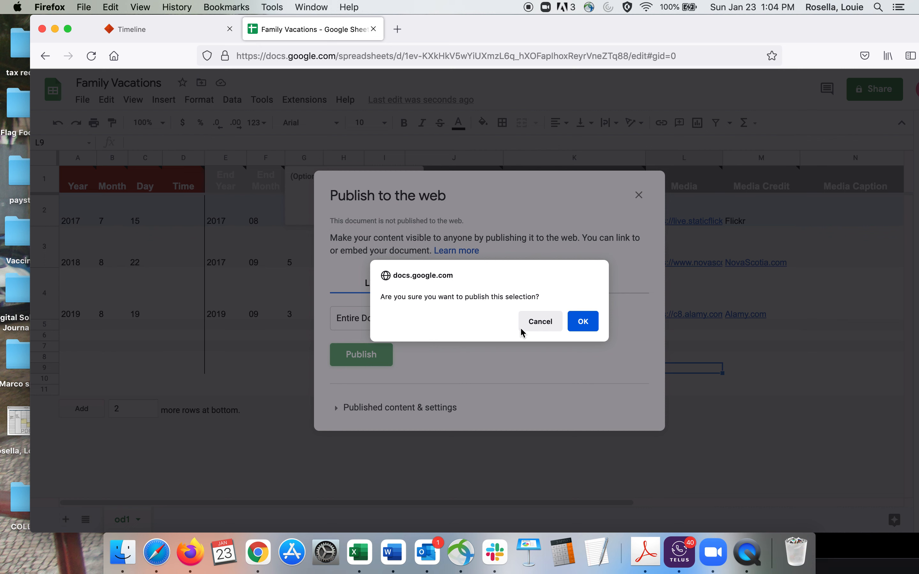
click(583, 322)
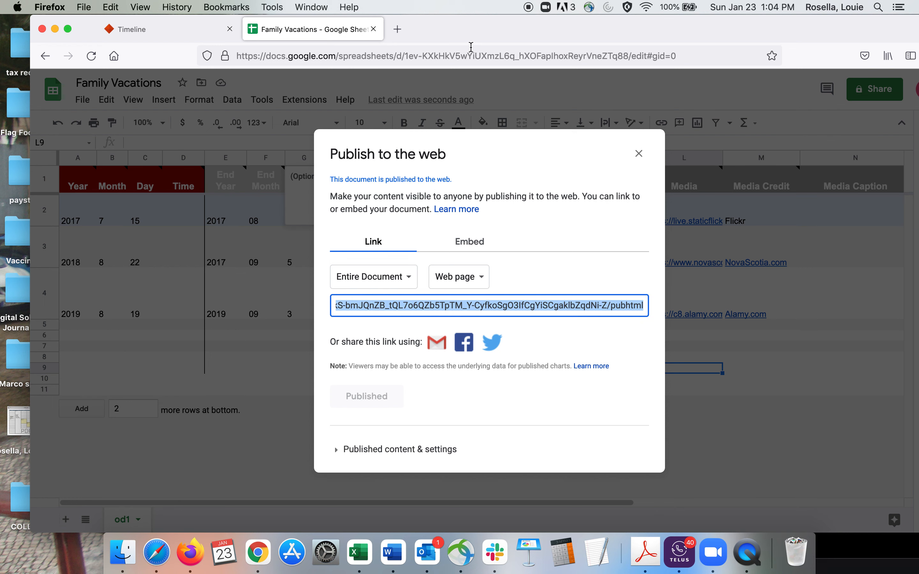
click(639, 154)
Step: Copy the spreadsheet's own web address from the browser, and close the Peggy's Cove image search window
click(419, 57)
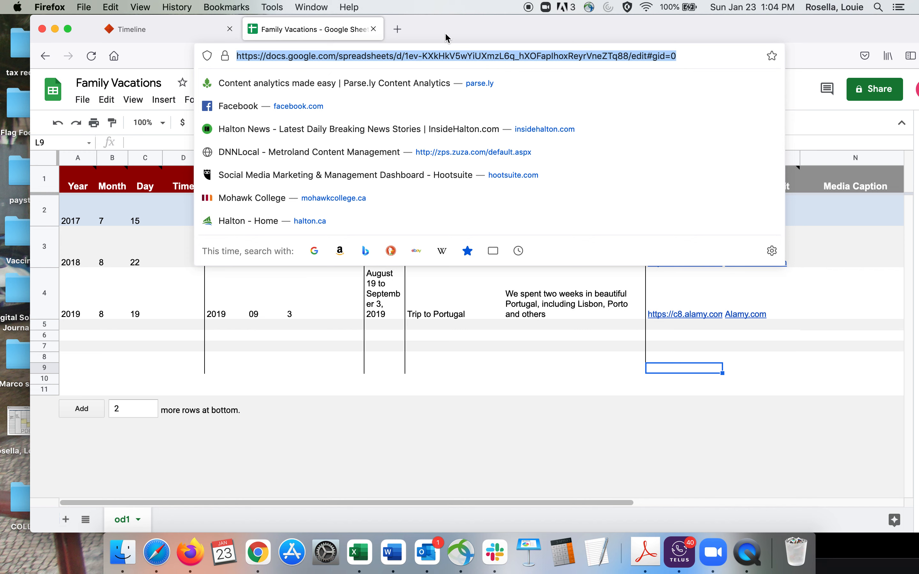
drag(448, 38, 565, 233)
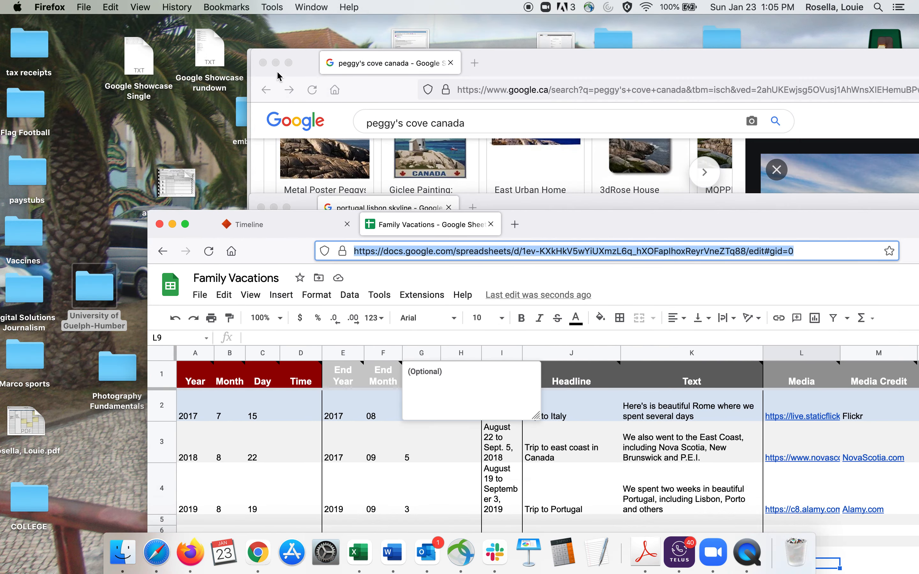
click(263, 64)
click(263, 64)
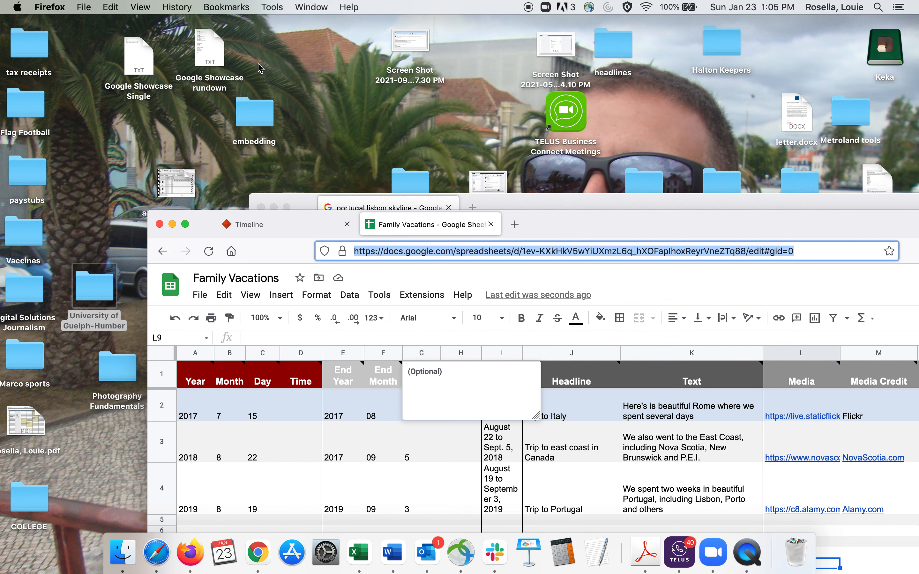
drag(564, 219, 342, 40)
Step: Return to the TimelineJS page and paste the copied spreadsheet address as the Google Spreadsheet URL in section 3
click(185, 142)
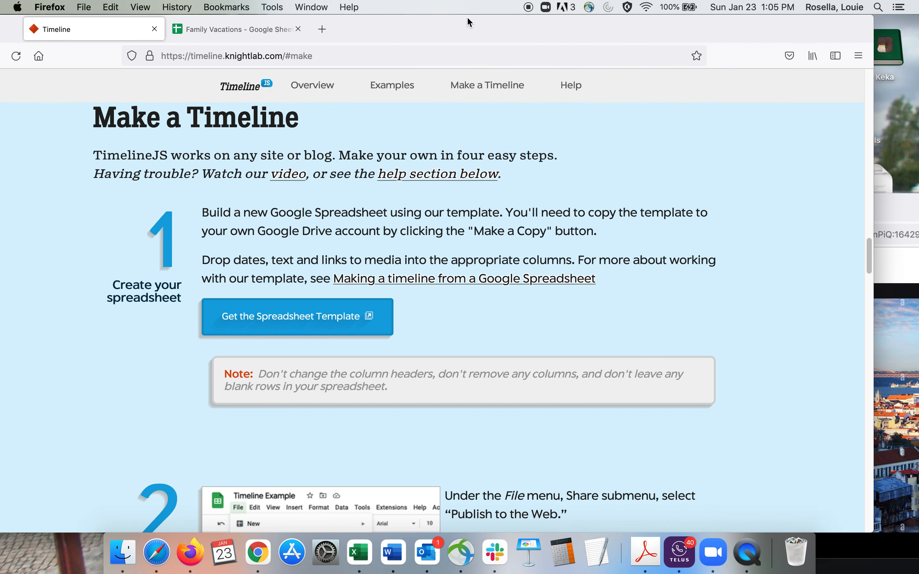
drag(861, 265, 862, 342)
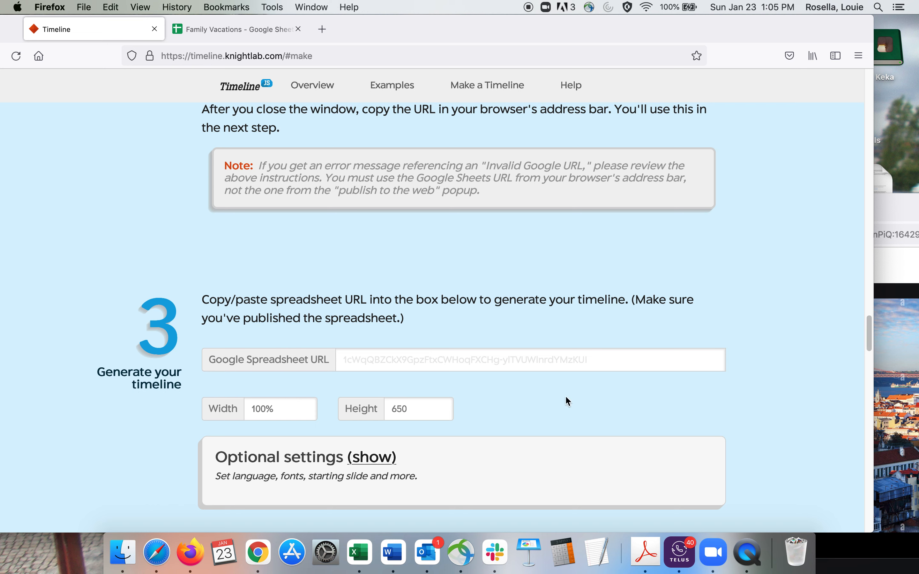
click(388, 365)
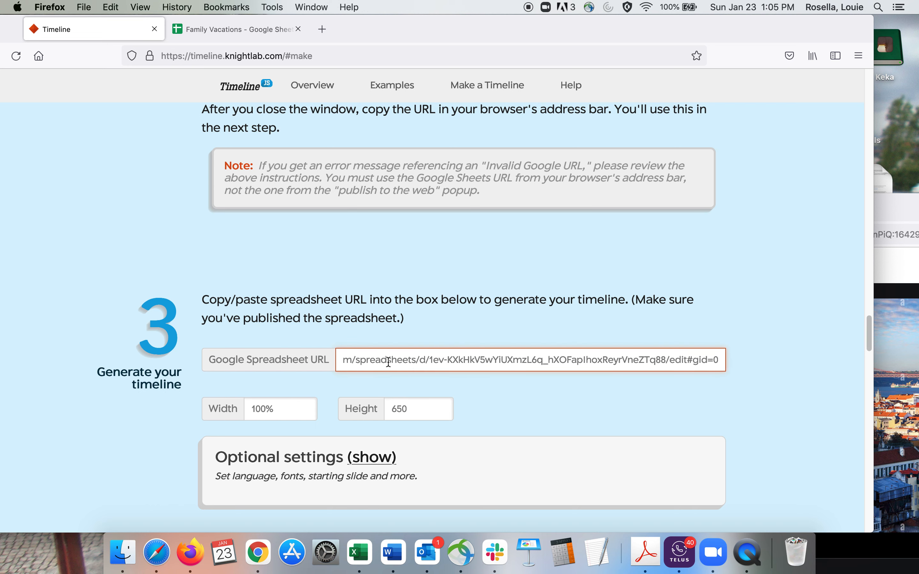
Step: Generate the timeline's embedded preview and advance through its slides from Trip to Italy to Trip to Portugal
drag(867, 332, 871, 372)
click(242, 421)
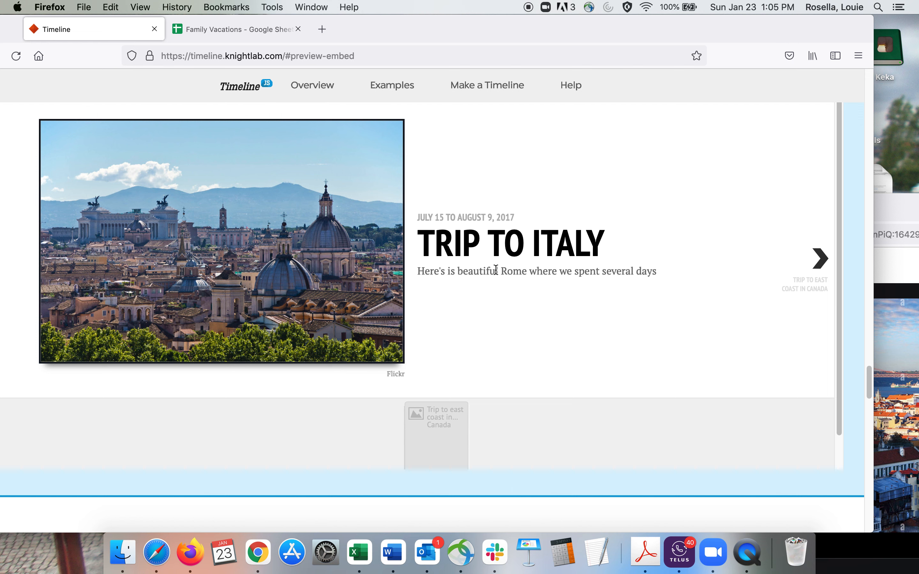
click(820, 262)
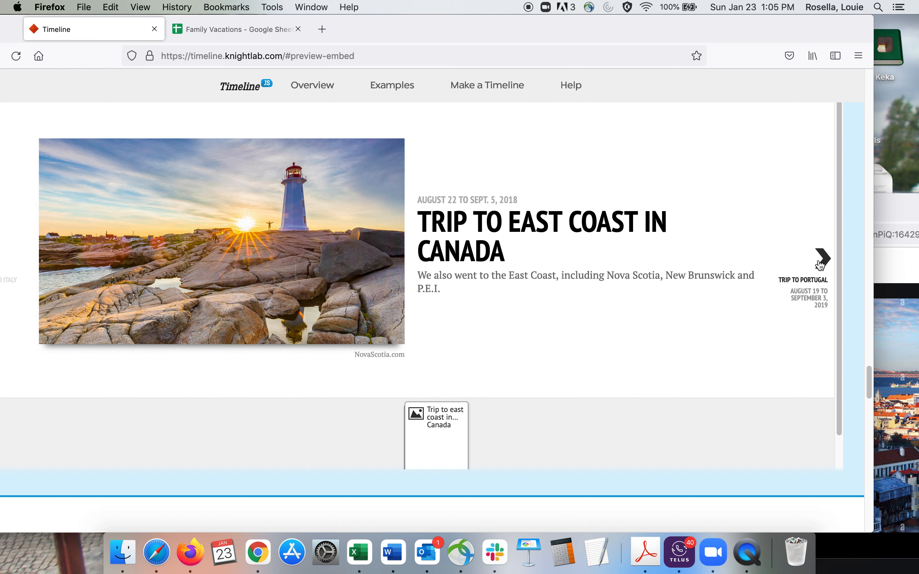
click(821, 263)
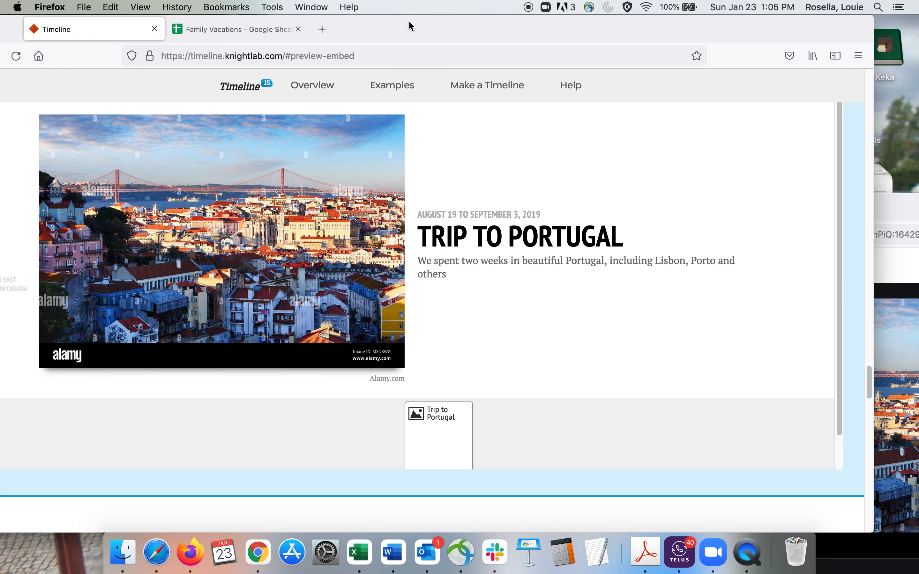
Step: Page the preview back to the Trip to Italy slide and forward again to Trip to Portugal to check navigation
drag(418, 26, 451, 26)
click(26, 259)
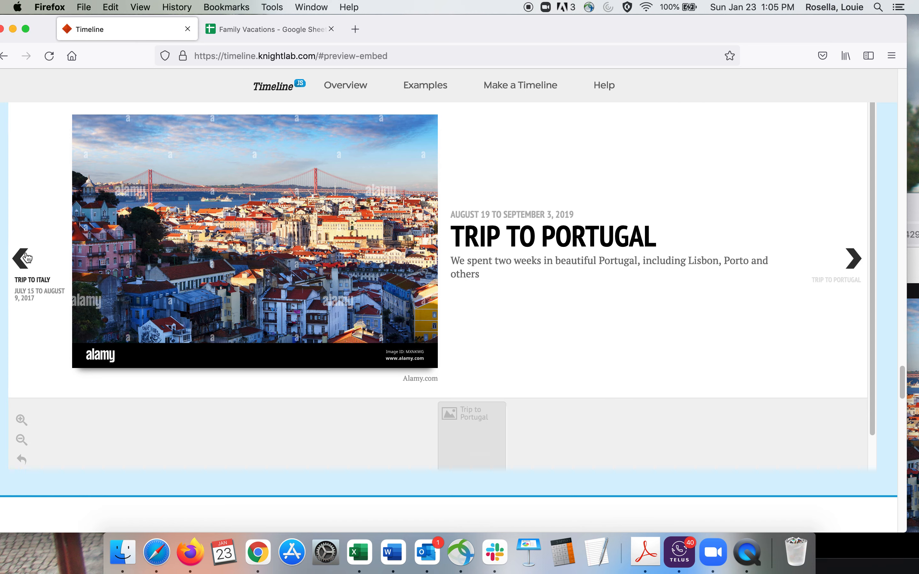
click(26, 258)
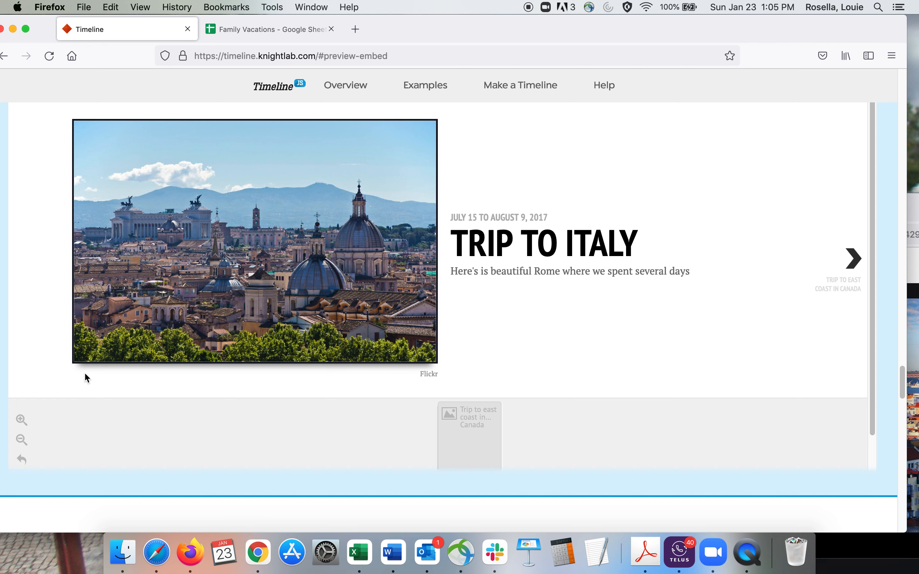
click(855, 259)
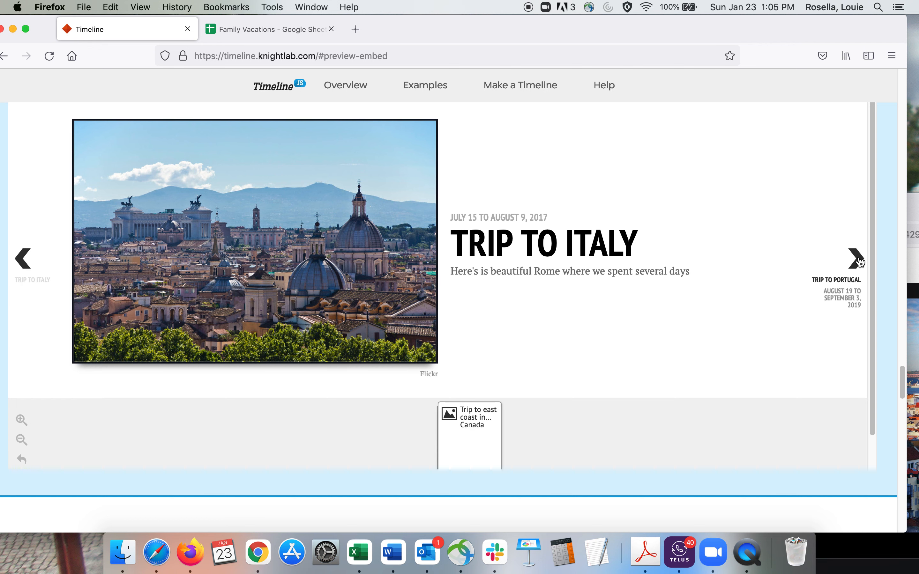
click(26, 255)
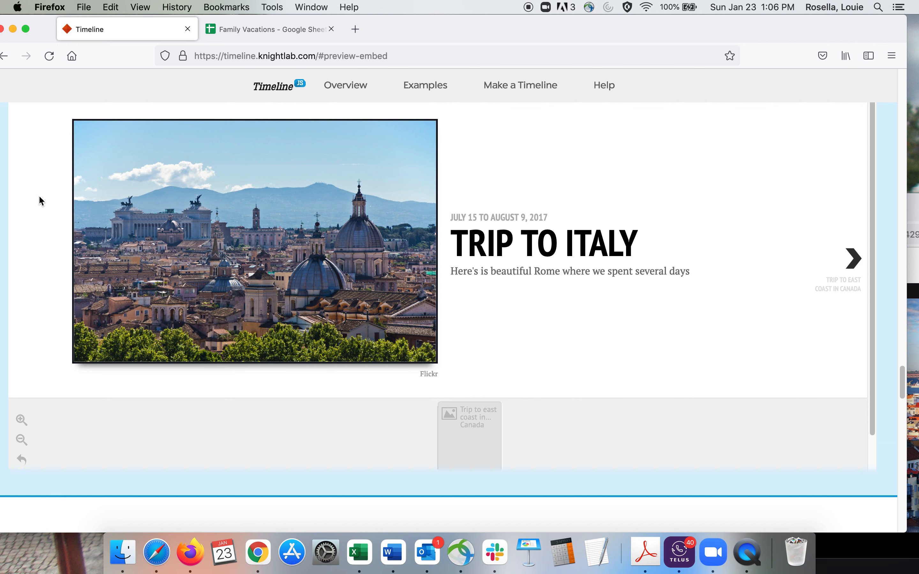
click(856, 260)
click(859, 261)
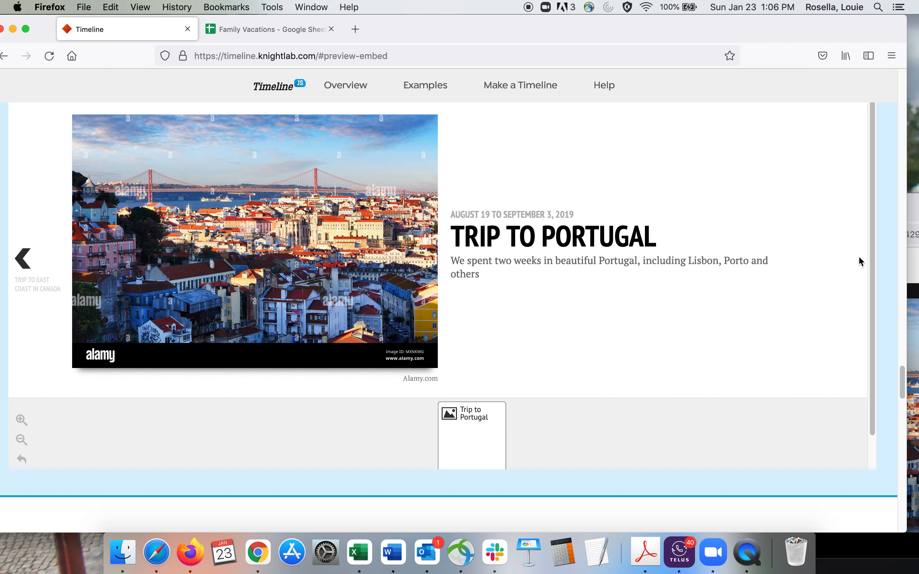
Step: Glance at the Family Vacations spreadsheet, and copy the Share Link from TimelineJS section 4
click(267, 28)
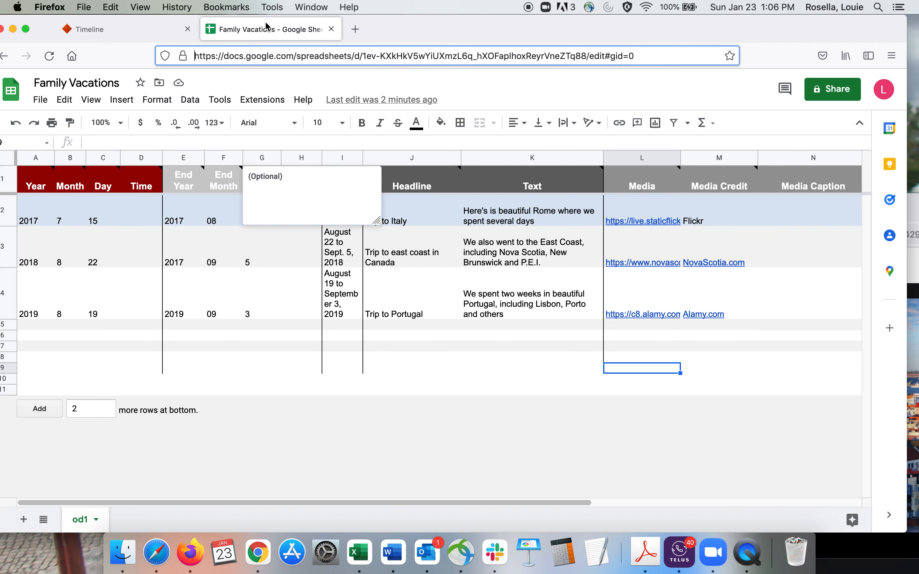
click(90, 25)
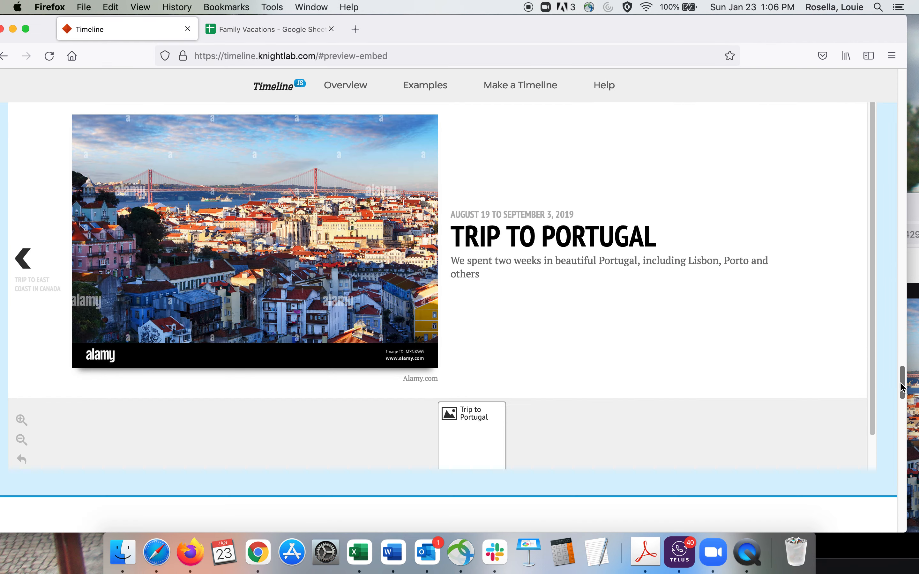
drag(902, 387, 902, 404)
drag(902, 403, 902, 359)
triple_click(394, 182)
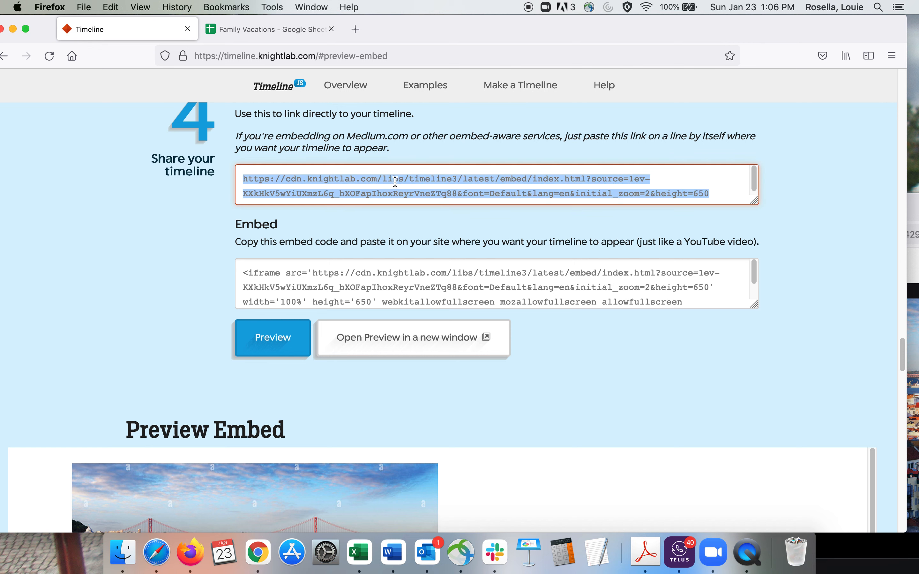
double_click(393, 182)
triple_click(394, 182)
key(super+c)
Step: Switch to Outlook and paste the copied timeline link into the body of a new email
drag(902, 365, 894, 413)
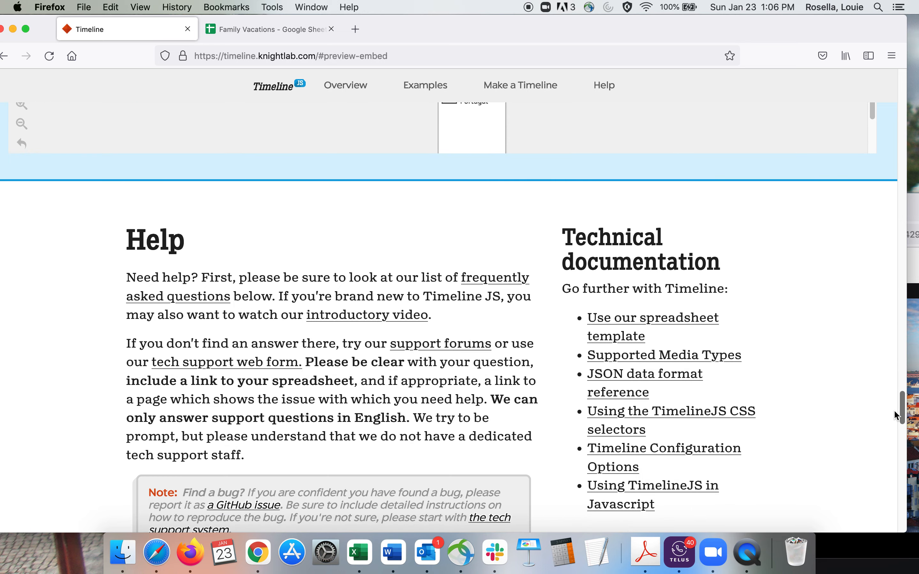
scroll(893, 410, up, 10)
drag(523, 29, 522, 85)
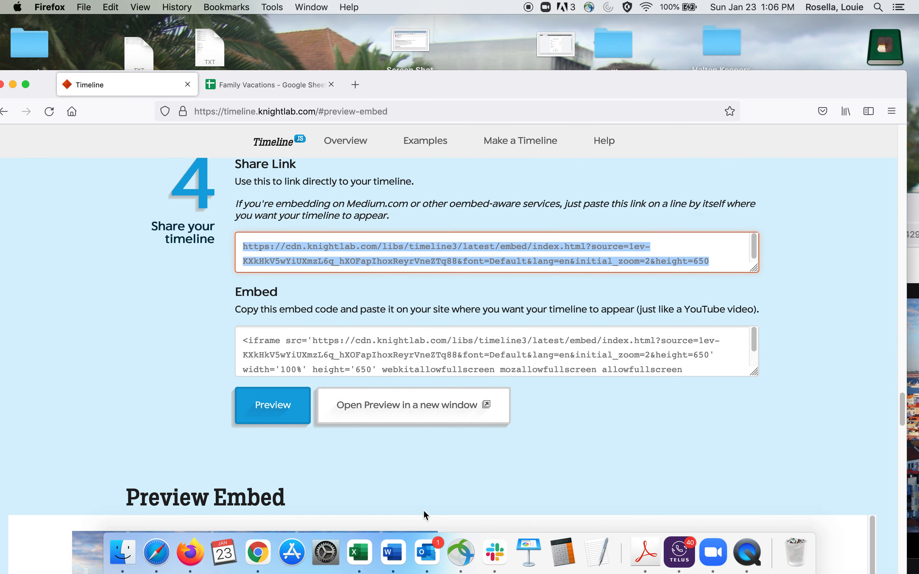
click(427, 553)
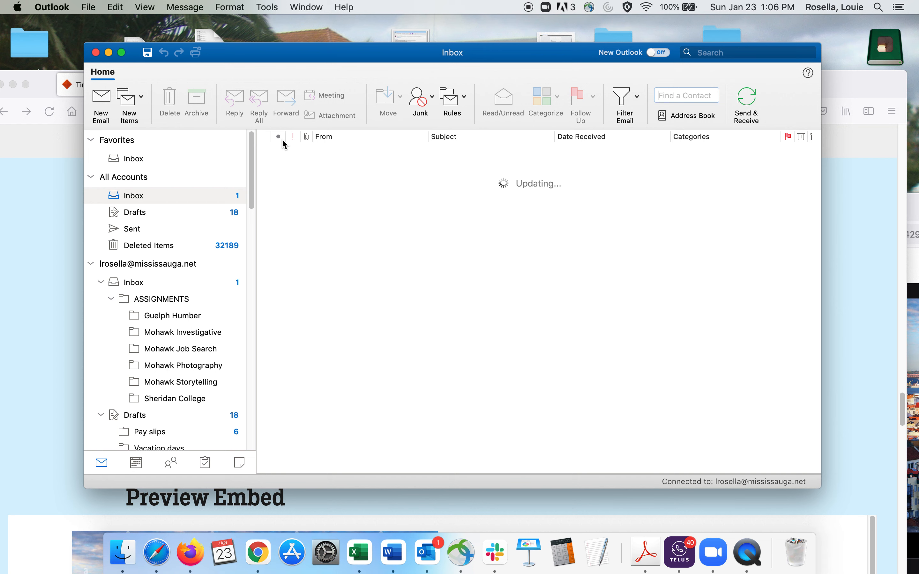
click(99, 102)
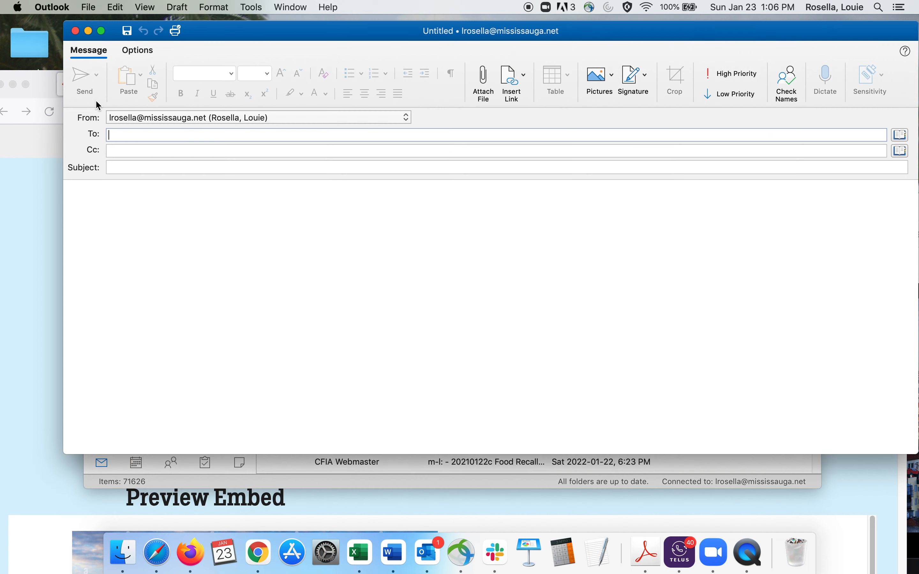
click(145, 198)
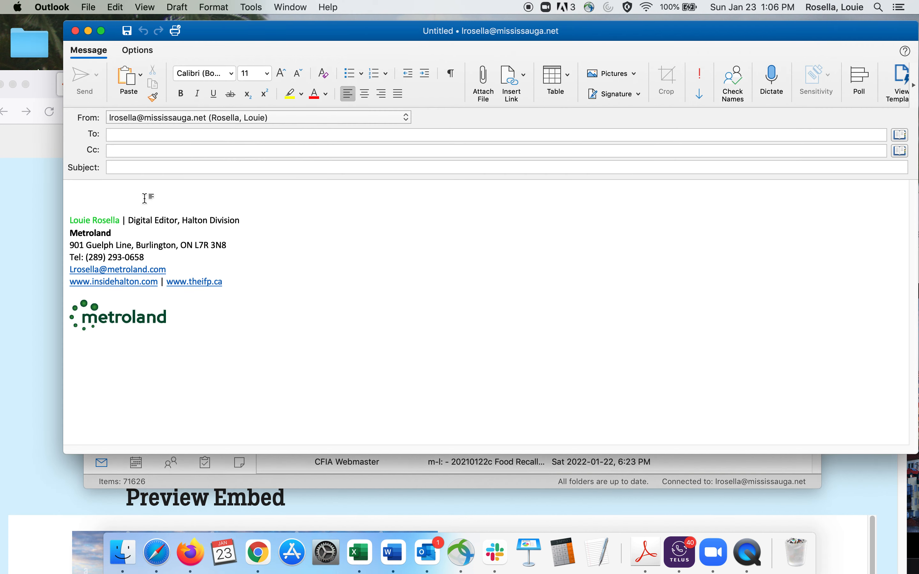
key(super+v)
key(Return)
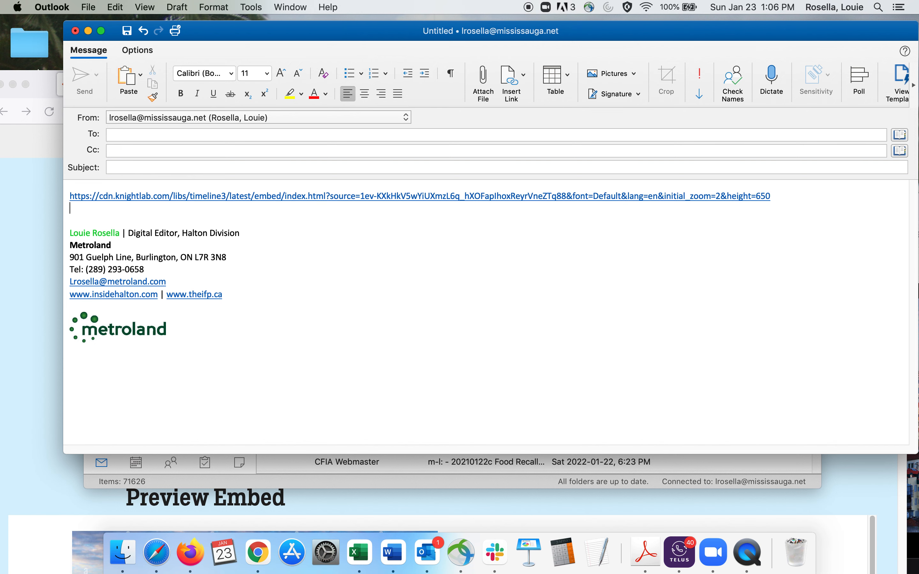
Step: Open the timeline from the link in the email and advance to the Trip to east coast in Canada slide
click(209, 199)
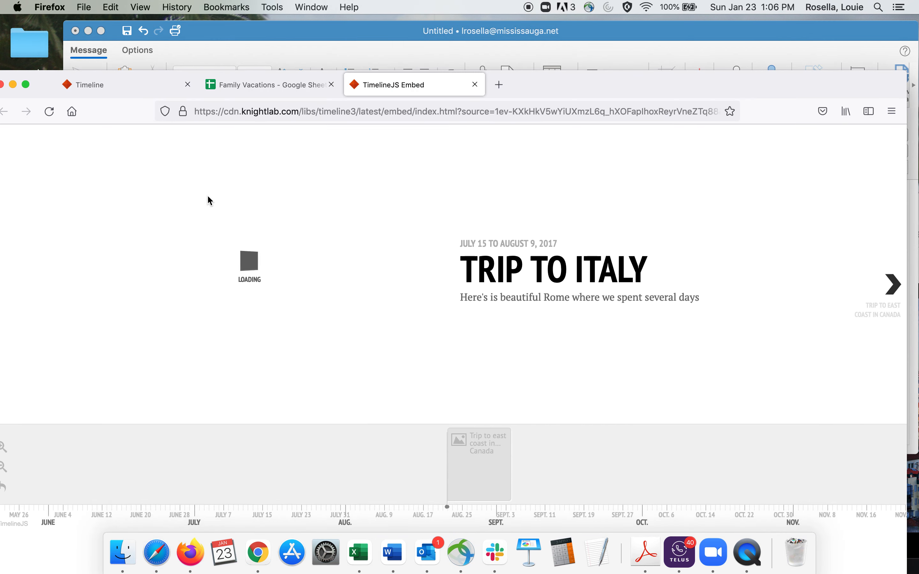
click(897, 288)
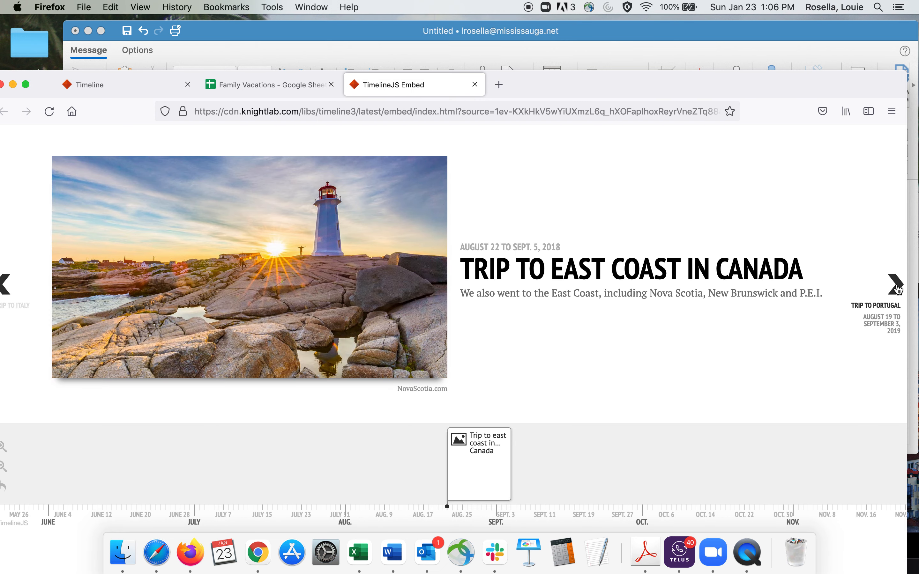
double_click(644, 293)
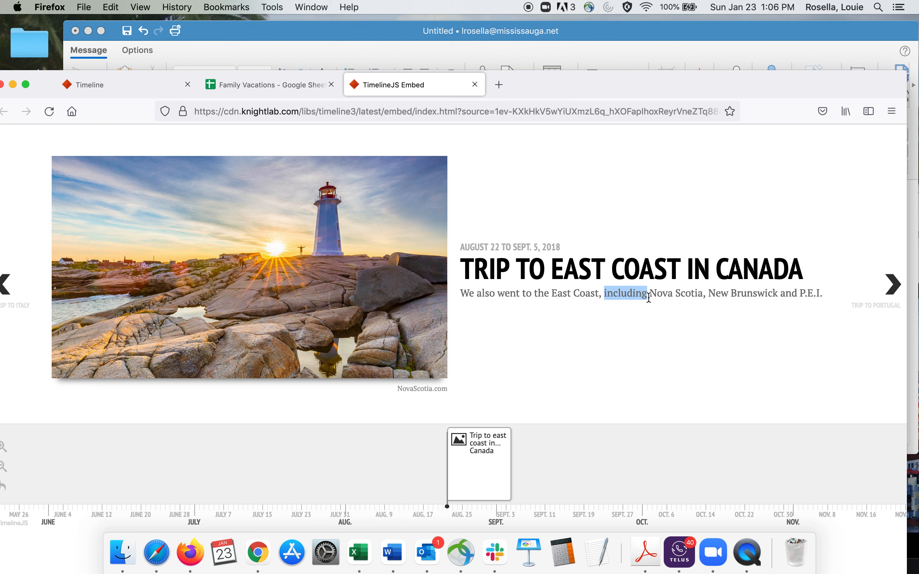
Step: Return to the Family Vacations spreadsheet and select the Trip to Portugal headline cell
click(105, 96)
click(239, 84)
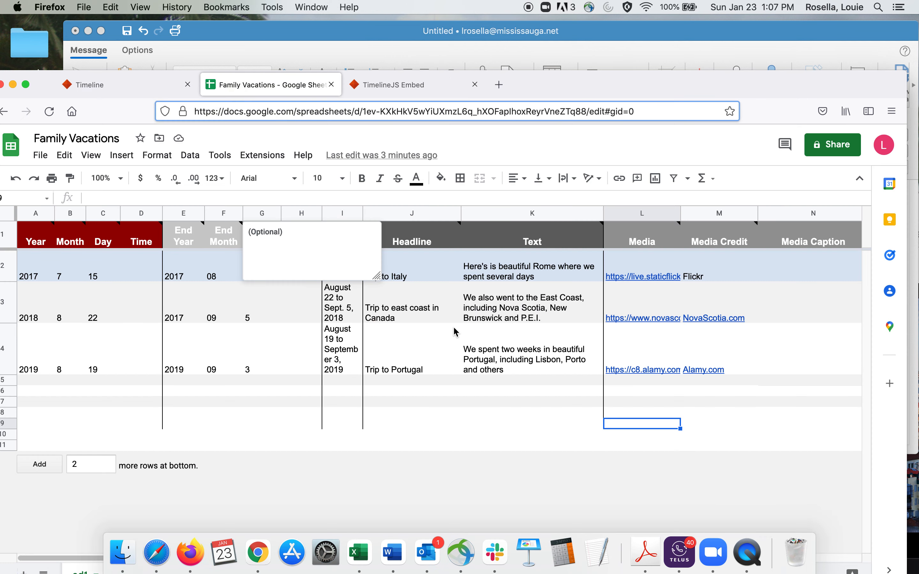
click(447, 437)
click(419, 373)
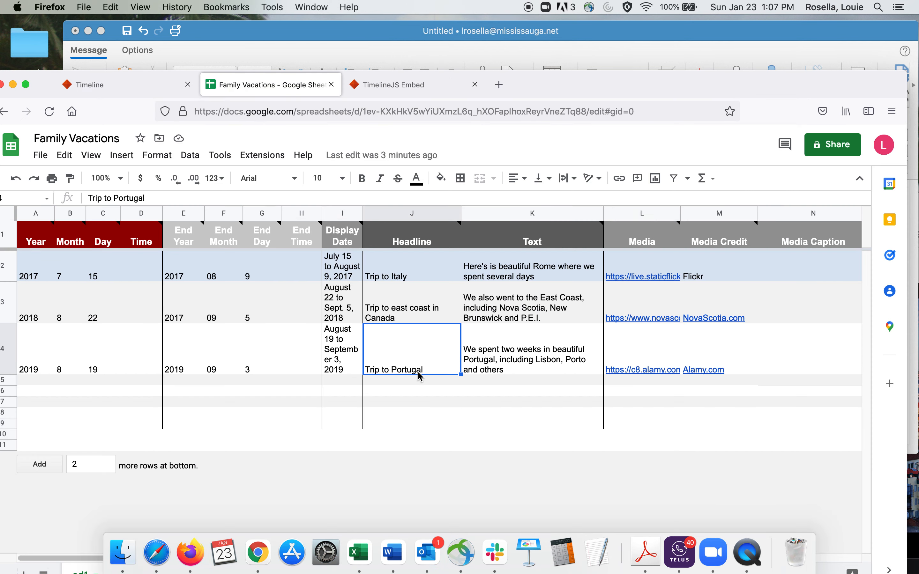
Step: Change the Trip to Portugal headline in the spreadsheet to Trip to Portugal 2019
double_click(421, 376)
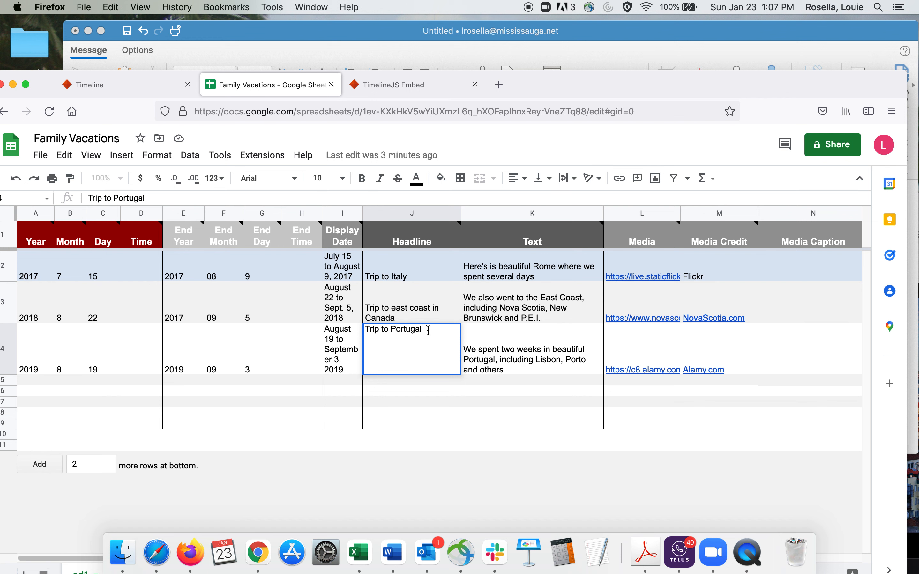
text(2019)
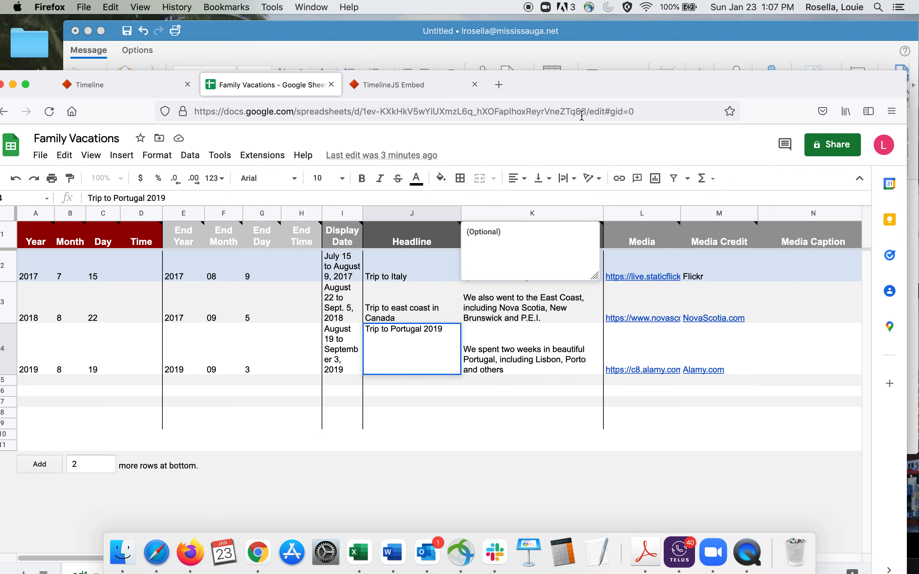
click(397, 433)
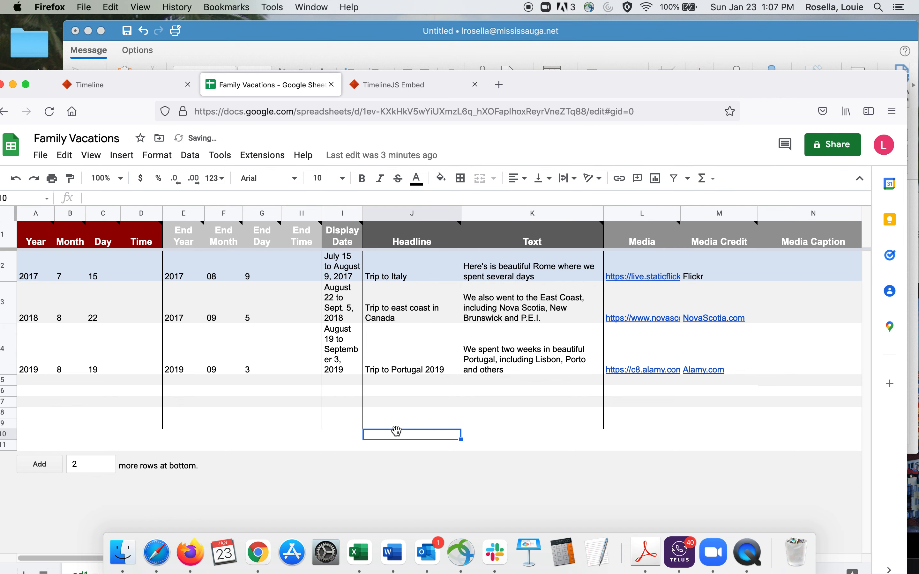
Step: Check the spreadsheet's Publish to the web settings, and close them without changes
drag(43, 84, 168, 29)
click(165, 101)
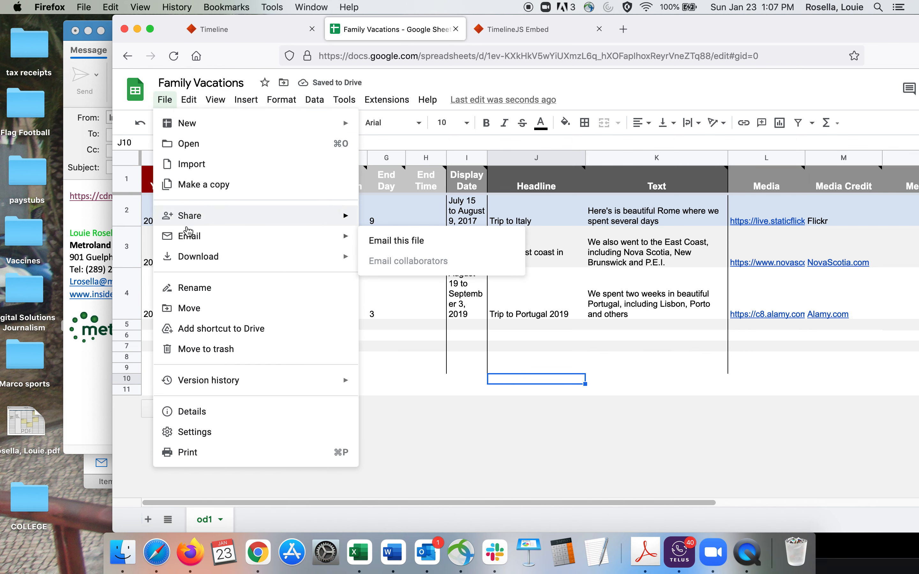
mouse_move(191, 222)
click(423, 241)
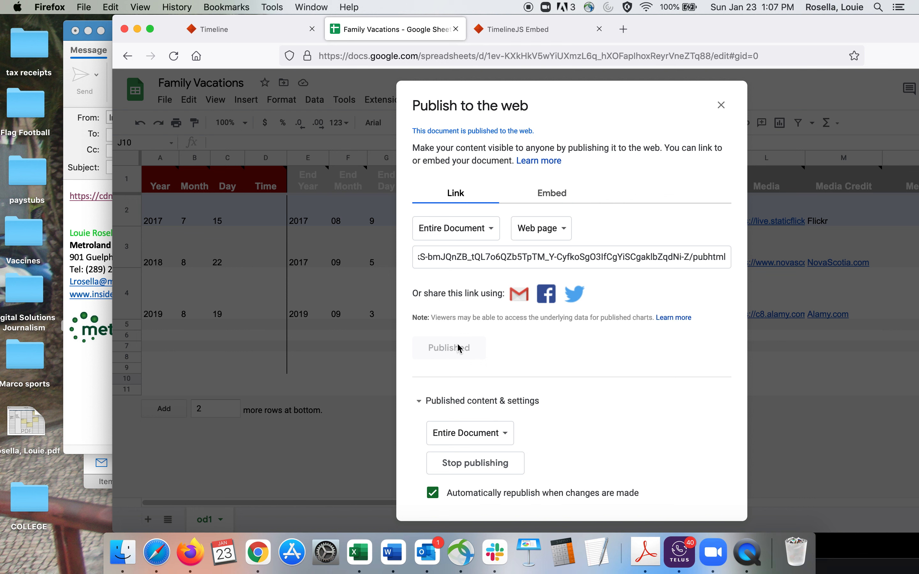
click(721, 106)
Step: Copy the Family Vacations spreadsheet's address and paste it over the Google Spreadsheet URL in TimelineJS section 3
click(443, 57)
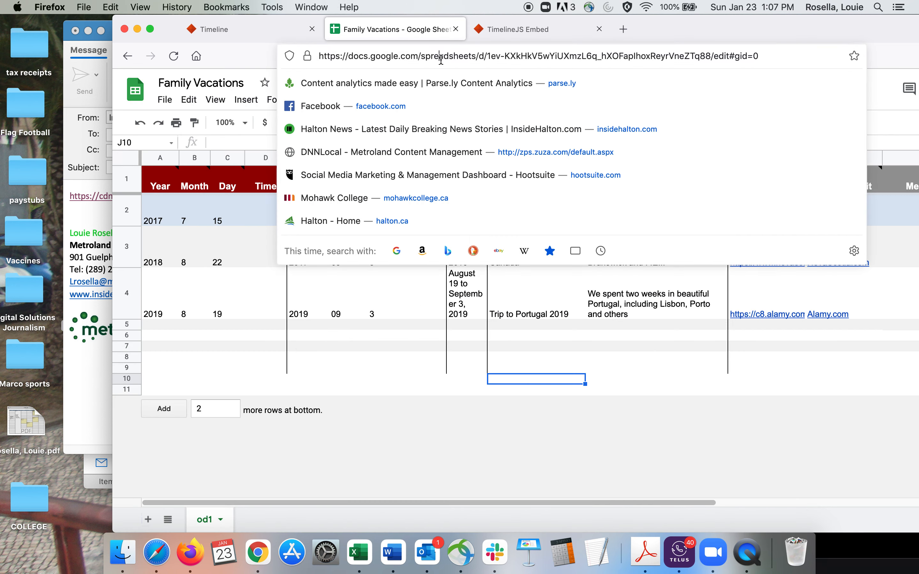
key(super+c)
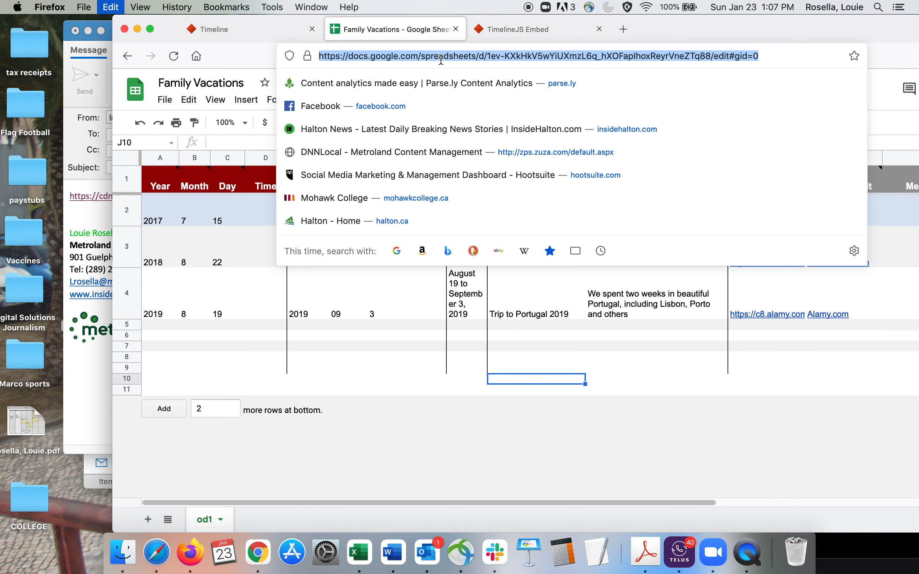
click(211, 31)
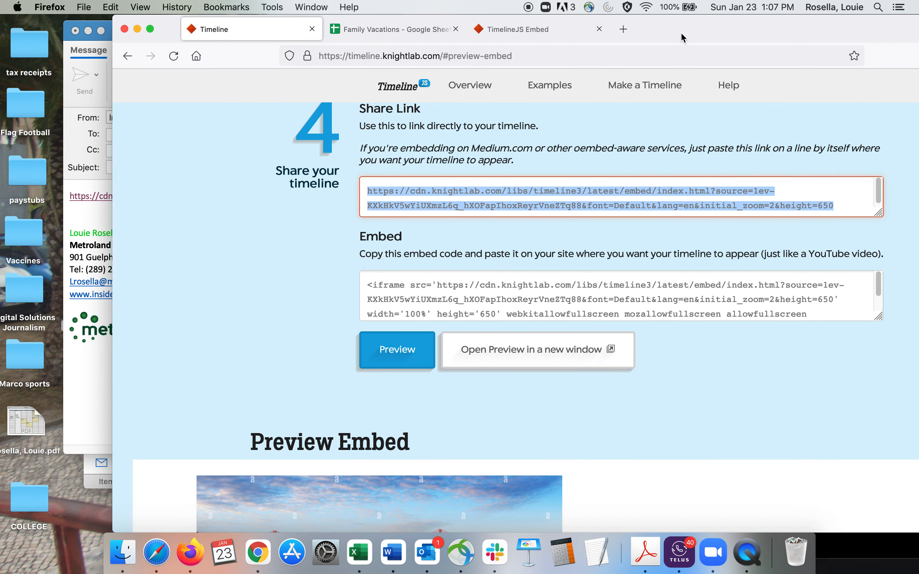
drag(682, 36, 528, 37)
triple_click(319, 202)
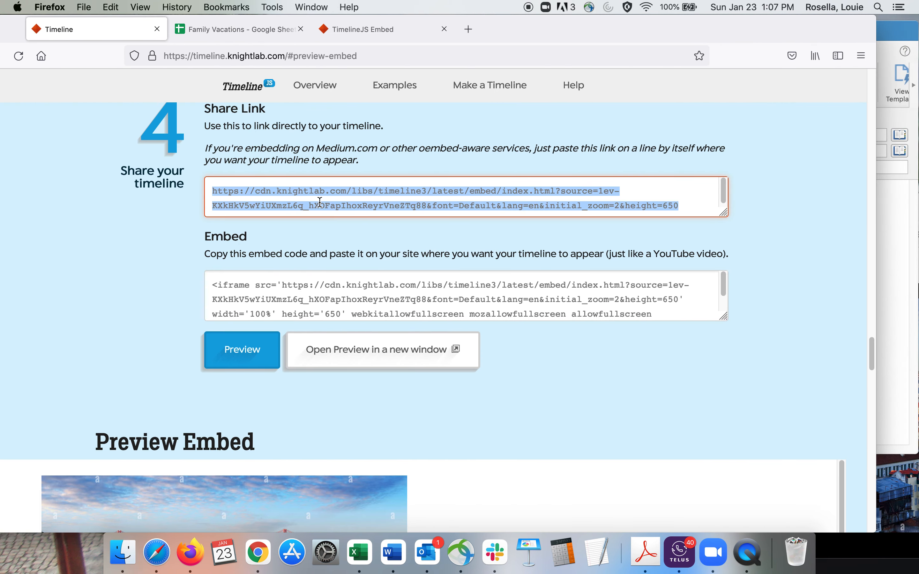
drag(871, 361, 869, 328)
click(454, 280)
key(super+a)
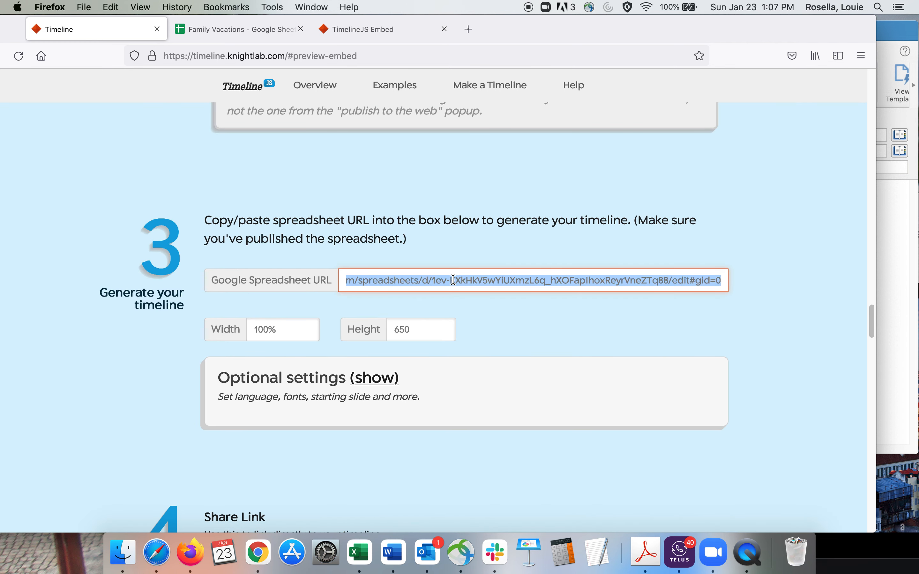
key(super+v)
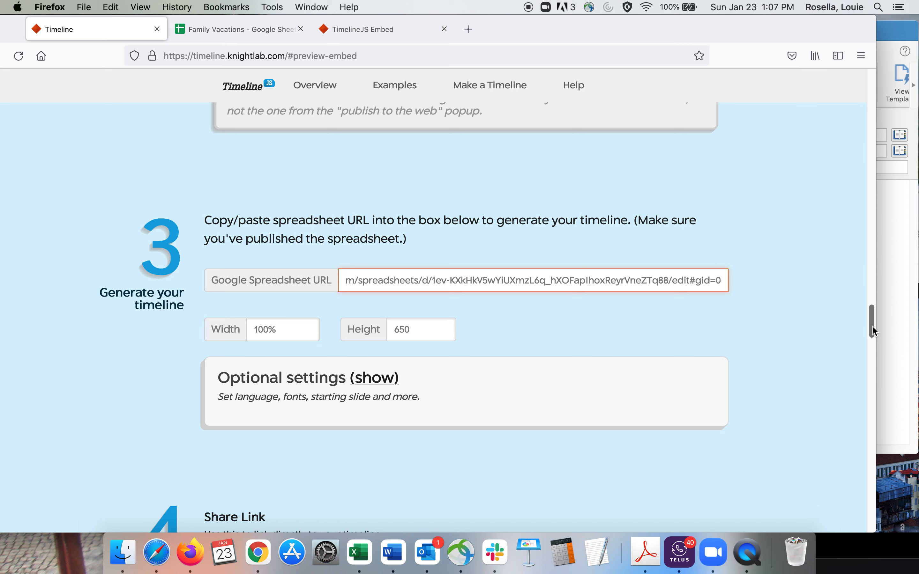
Step: Generate the timeline preview again and advance through its slides to Trip to Portugal 2019
drag(871, 330, 872, 366)
click(236, 245)
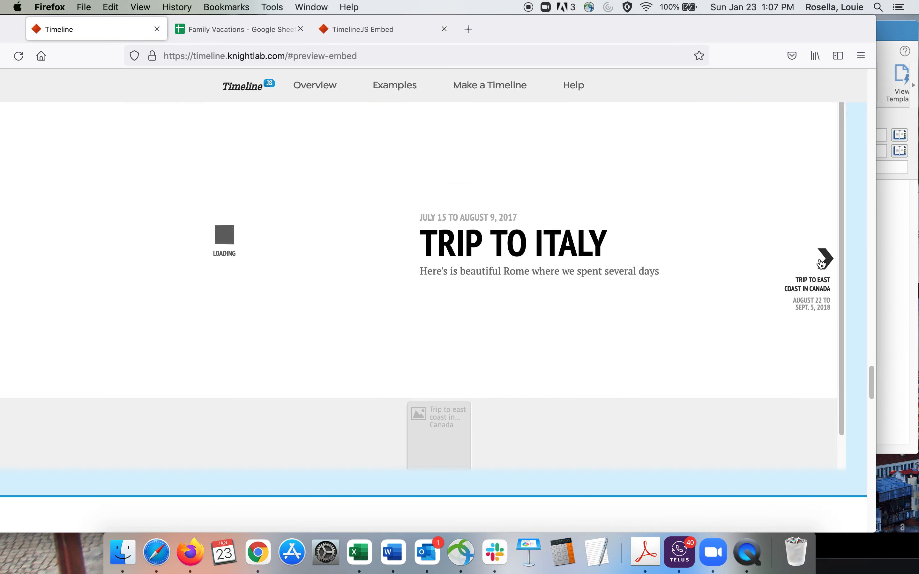
click(826, 261)
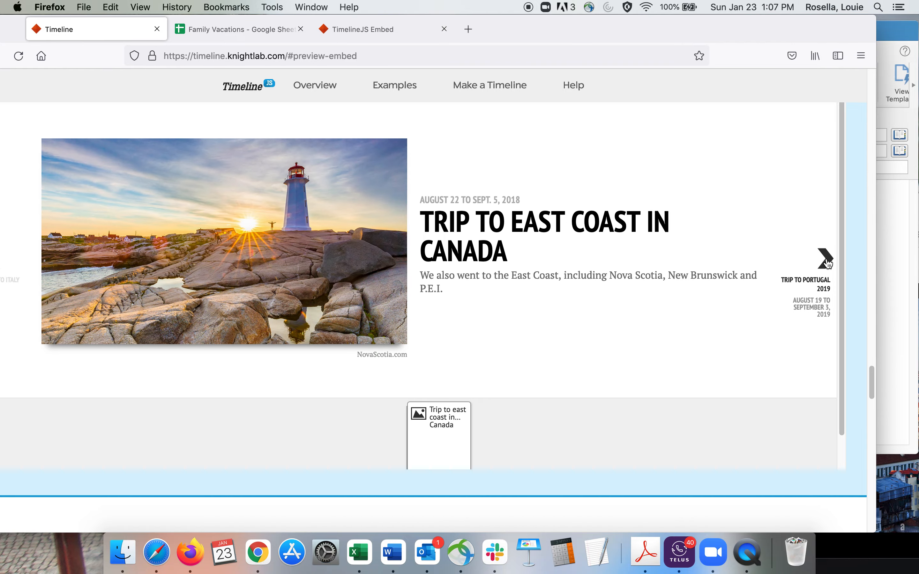
click(826, 260)
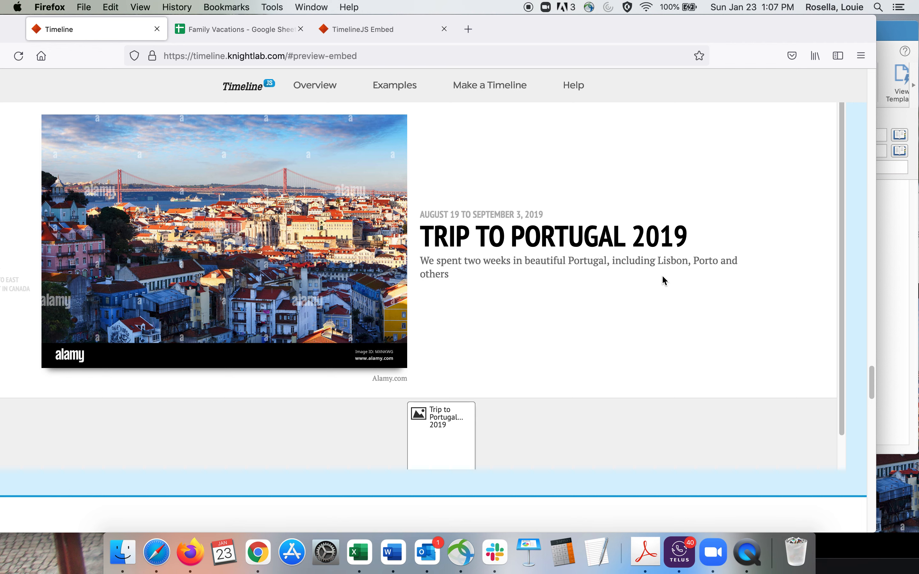
drag(537, 26, 638, 92)
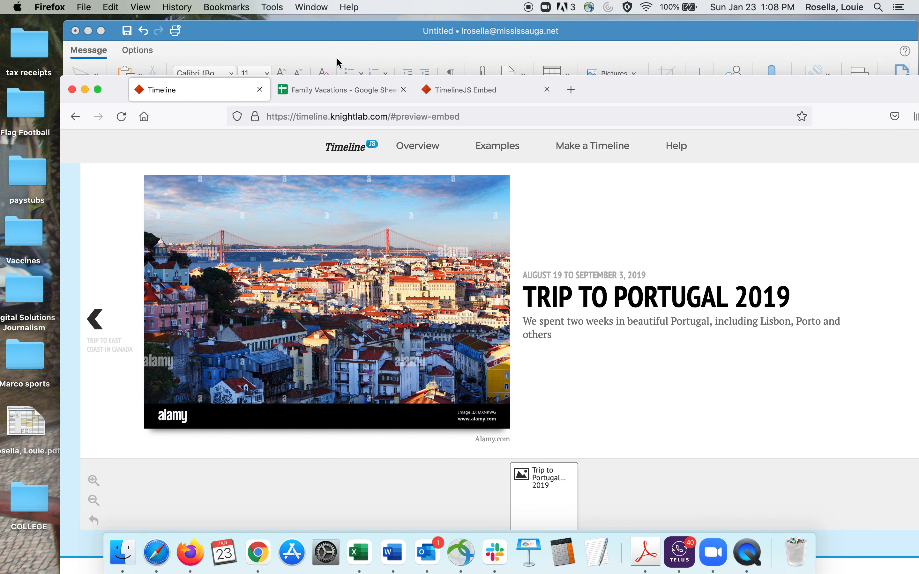